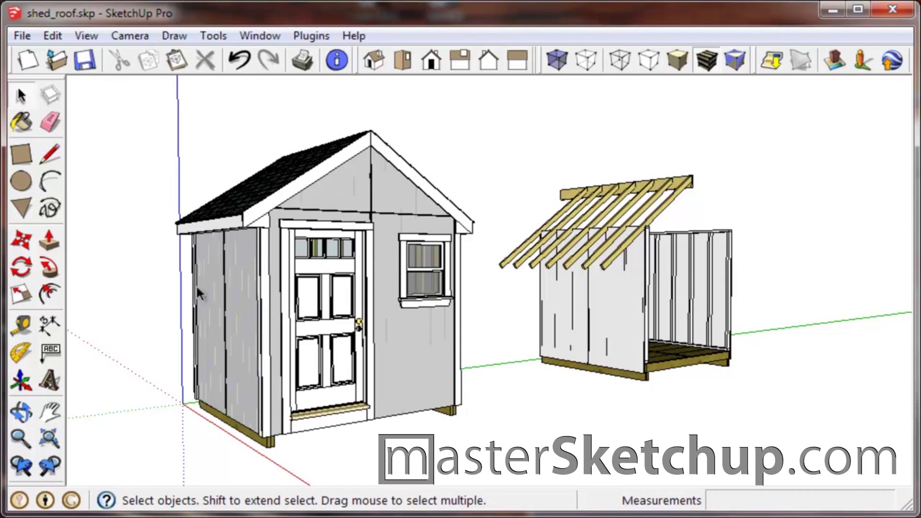
Compare the finished shed with the partly framed one and examine the finished shed's roof edge and eave.
mouse_move(309, 374)
middle_mouse_down()
mouse_move(336, 384)
mouse_move(268, 377)
middle_mouse_up()
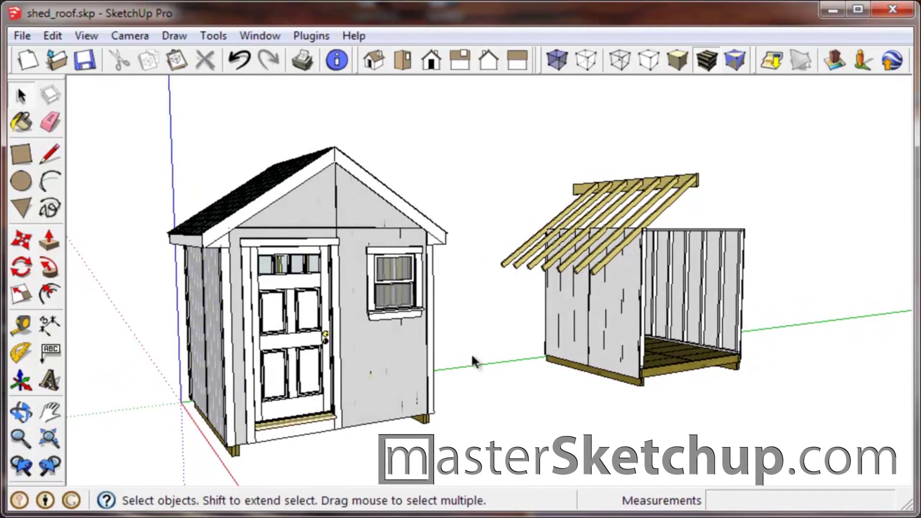
left_click_drag(457, 117, 839, 436)
left_click(839, 436)
scroll(217, 295, "up", 3)
middle_click_drag(217, 296, 494, 295)
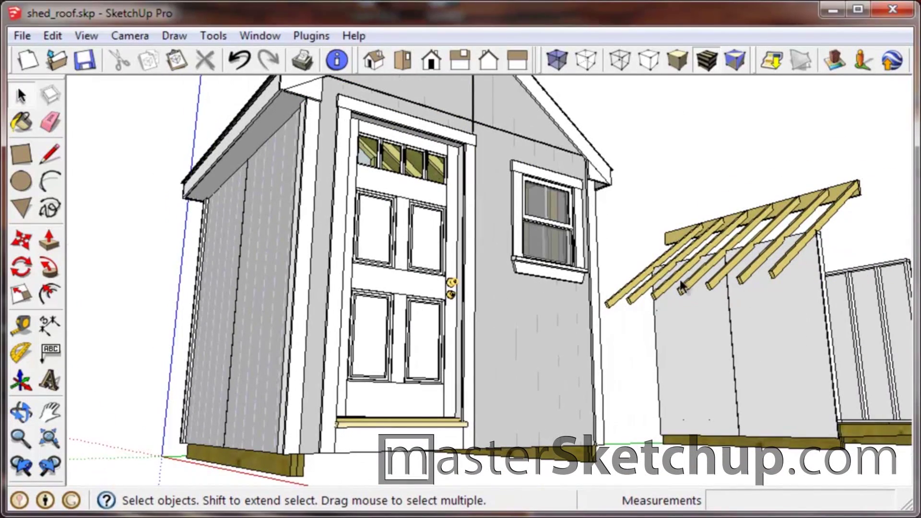
middle_click_drag(206, 211, 227, 310)
scroll(229, 251, "up", 3)
scroll(231, 254, "up", 2)
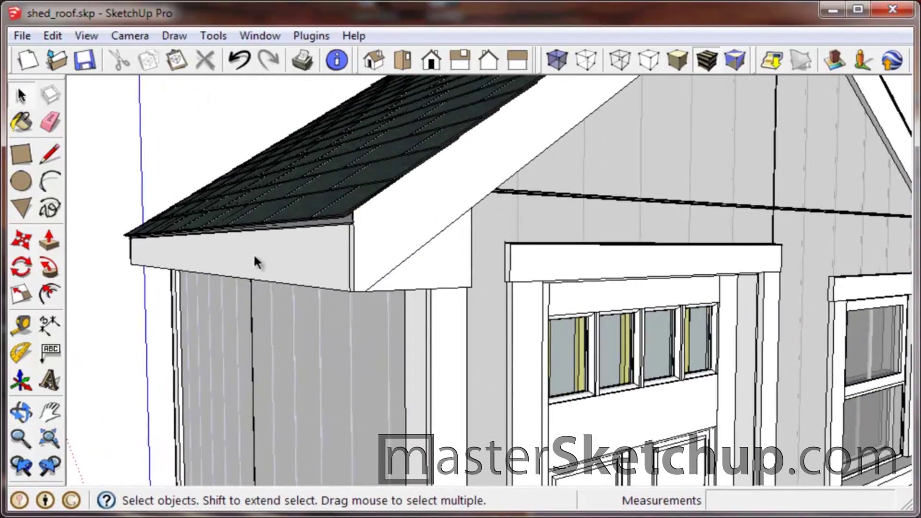
Remove the front wall of the finished shed, together with its door, window and trim, to open up the interior.
key("ctrl+a")
key("ctrl+t")
left_click(572, 261)
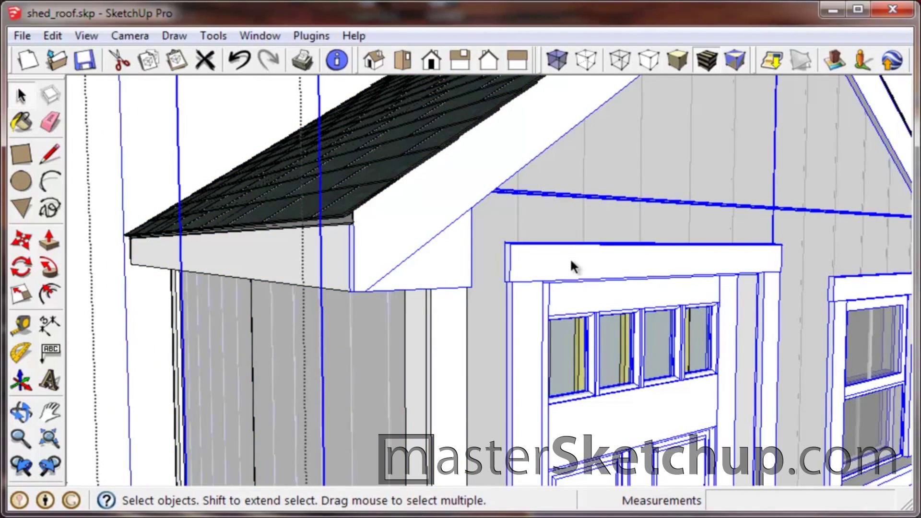
key("Delete")
middle_click_drag(570, 266, 288, 313)
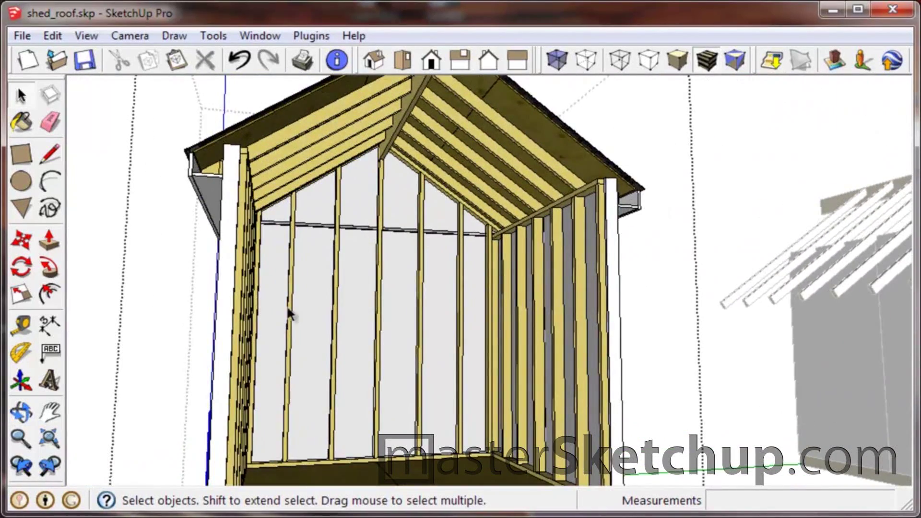
Inspect the finished shed's interior roof framing and the boxed soffit at the eave.
middle_click_drag(323, 228, 287, 259)
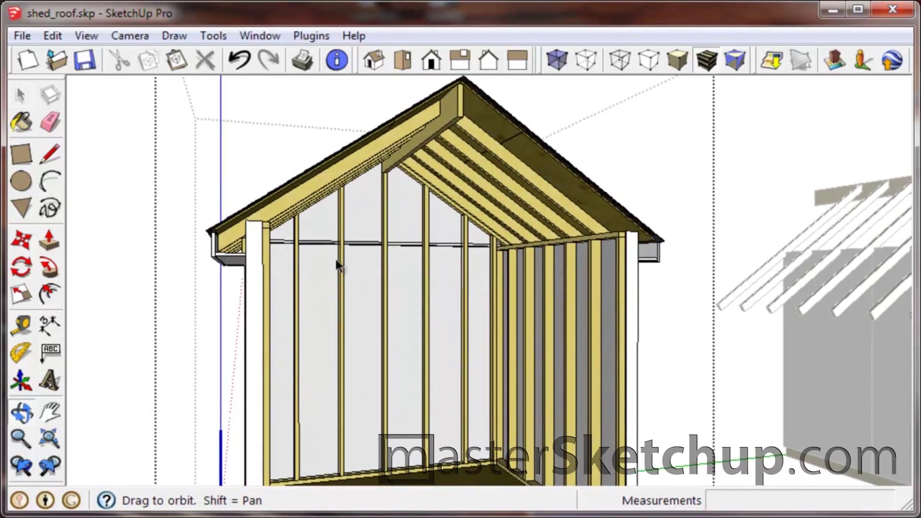
scroll(245, 264, "up", 6)
scroll(246, 265, "down", 3)
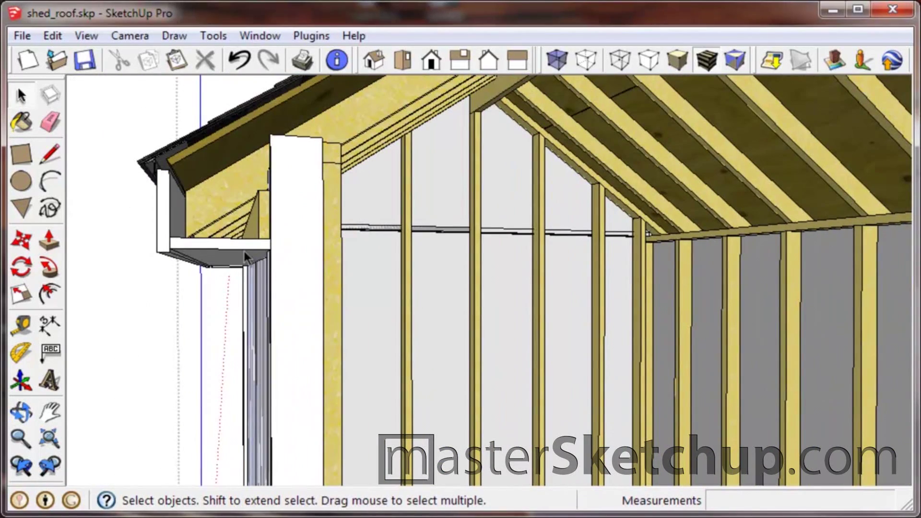
left_click(181, 240)
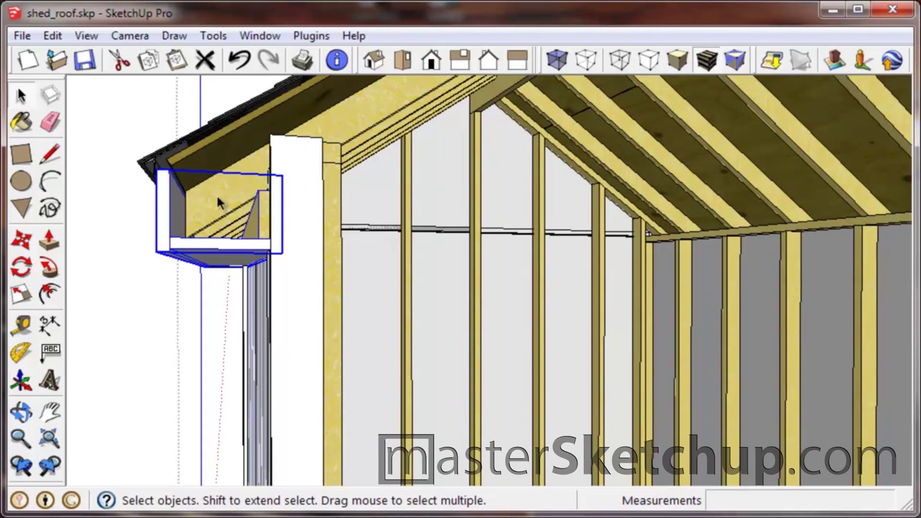
middle_click_drag(468, 342, 374, 280)
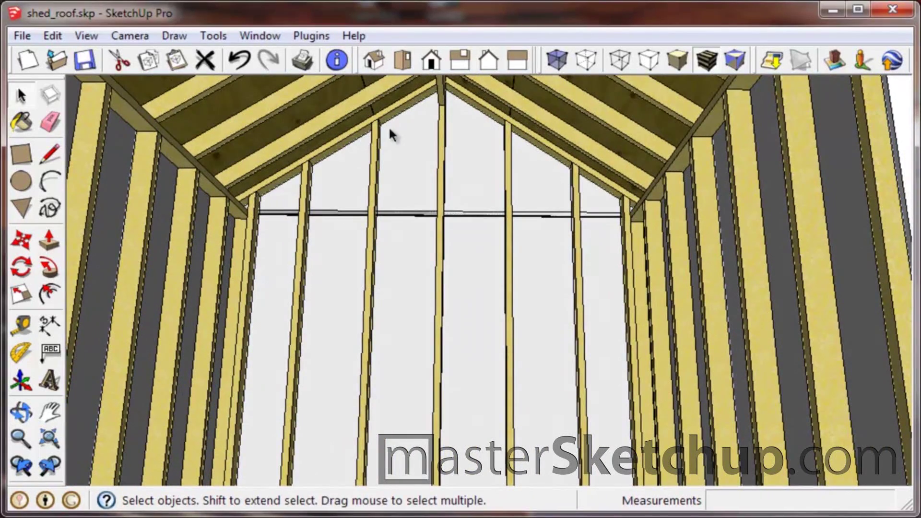
scroll(344, 255, "down", 8)
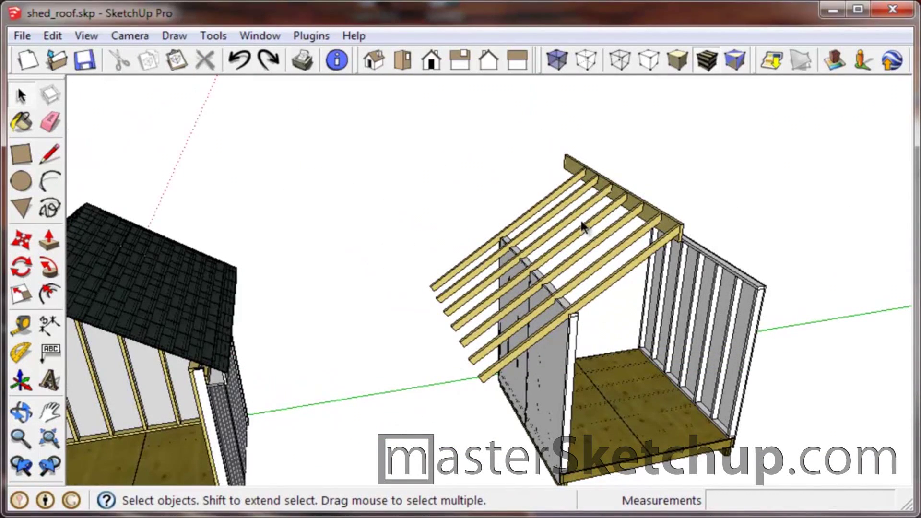
Copy the rafter set of the partly framed shed along the green axis, from one wall's top corner to the opposite wall's matching corner.
left_click(584, 216)
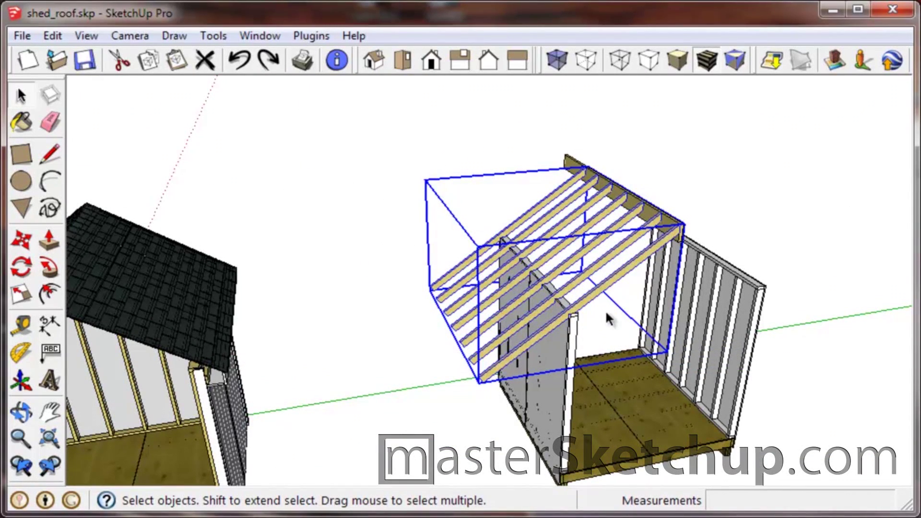
mouse_move(617, 319)
middle_mouse_down()
mouse_move(698, 413)
mouse_move(617, 404)
mouse_move(619, 334)
middle_mouse_up()
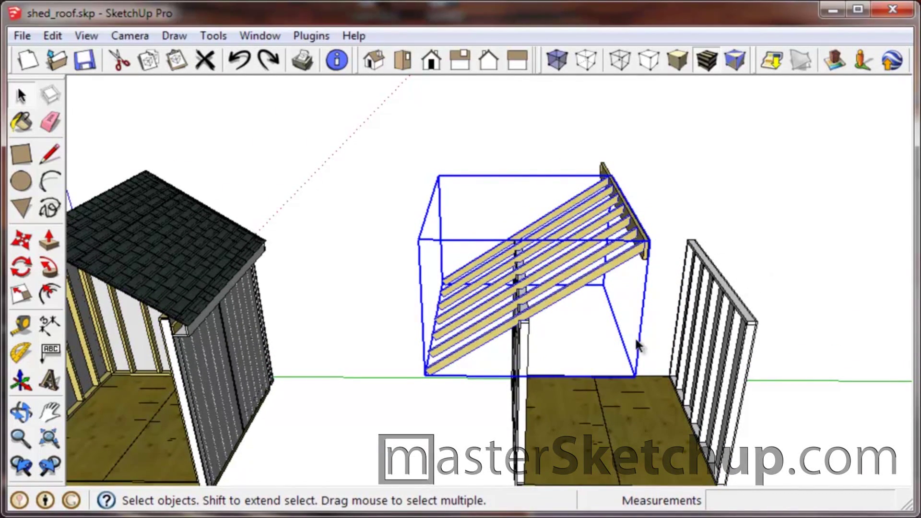
scroll(614, 246, "up", 3)
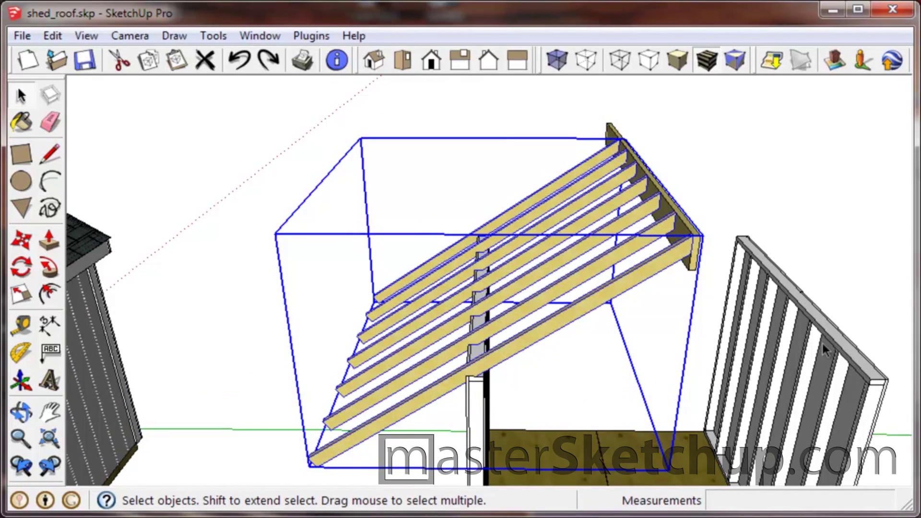
middle_click_drag(522, 315, 521, 360)
key("m")
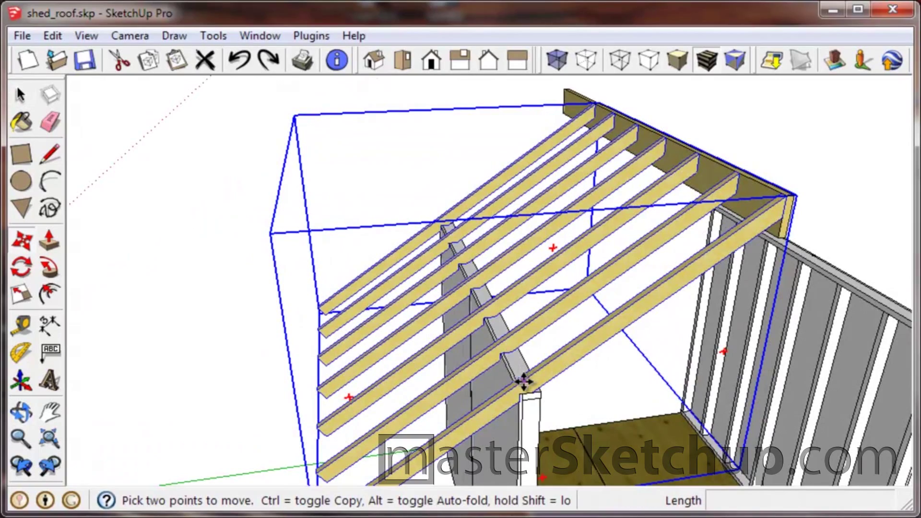
scroll(525, 398, "up", 3)
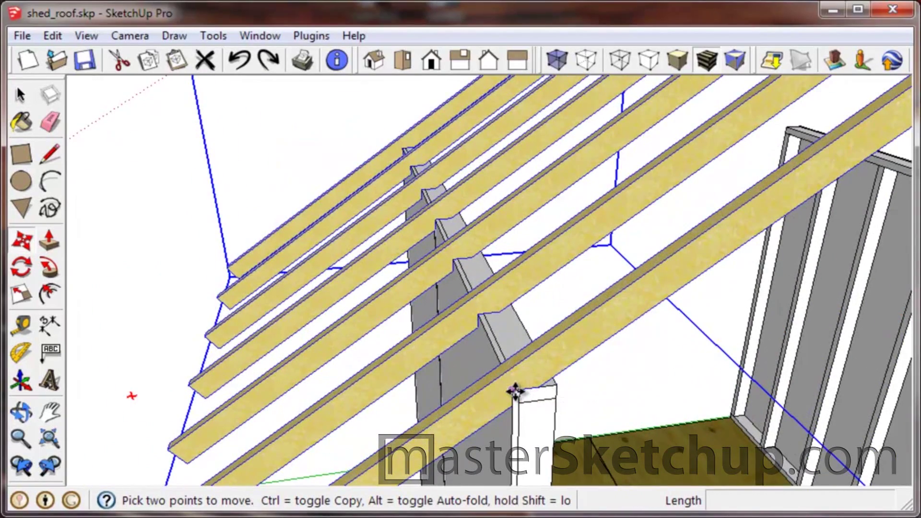
left_click(514, 391)
scroll(514, 390, "down", 2)
scroll(515, 392, "down", 3)
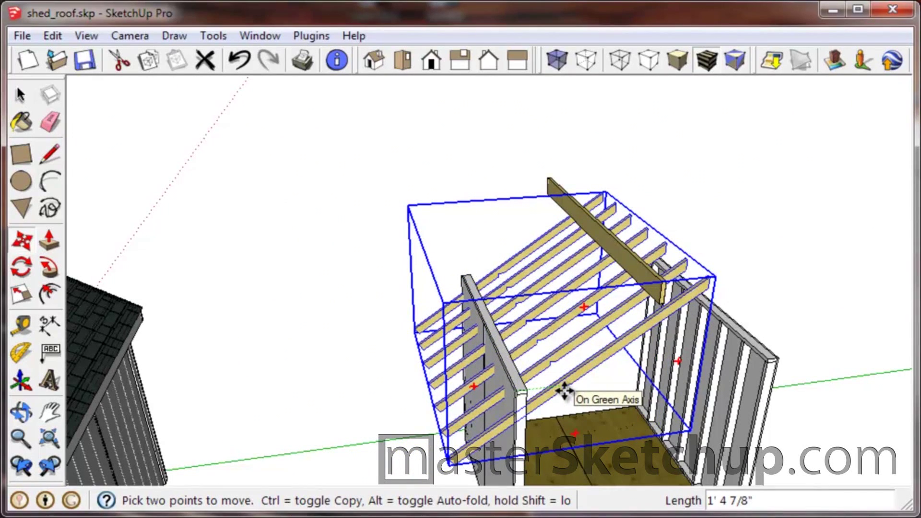
key("ctrl")
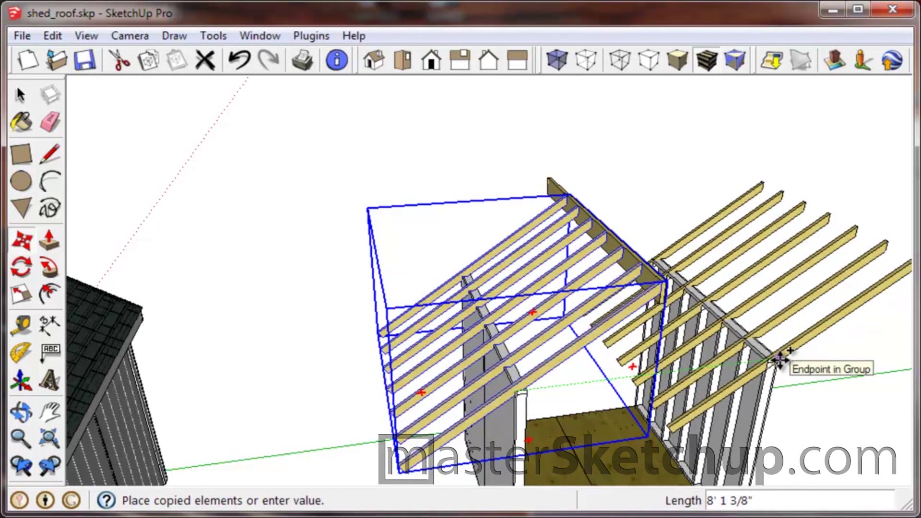
left_click(780, 364)
Flip the copied rafter set so that it slopes down away from the ridge board.
middle_click_drag(462, 329, 490, 338)
scroll(623, 317, "up", 5)
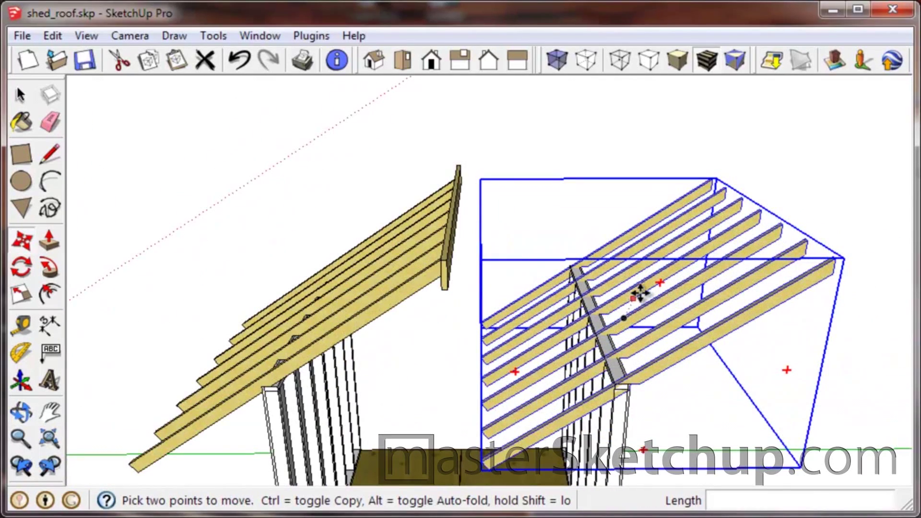
right_click(640, 287)
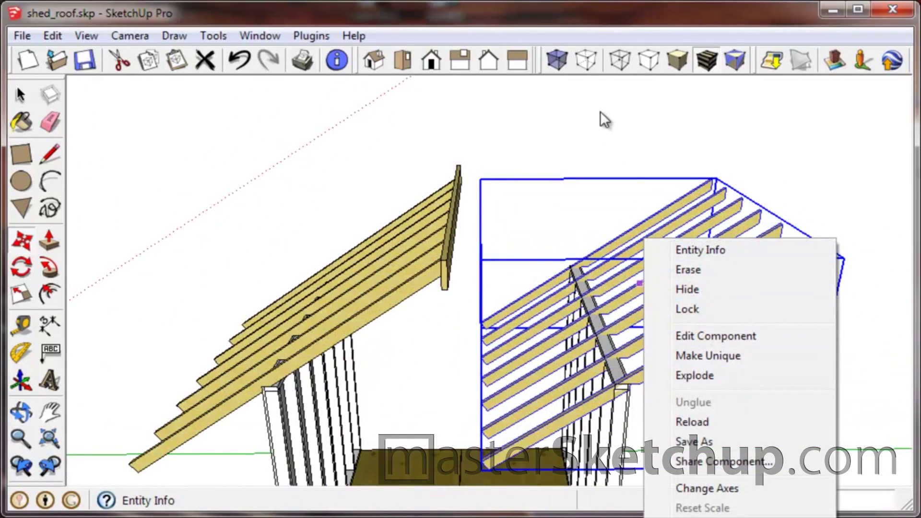
key("Escape")
key("m")
right_click(717, 187)
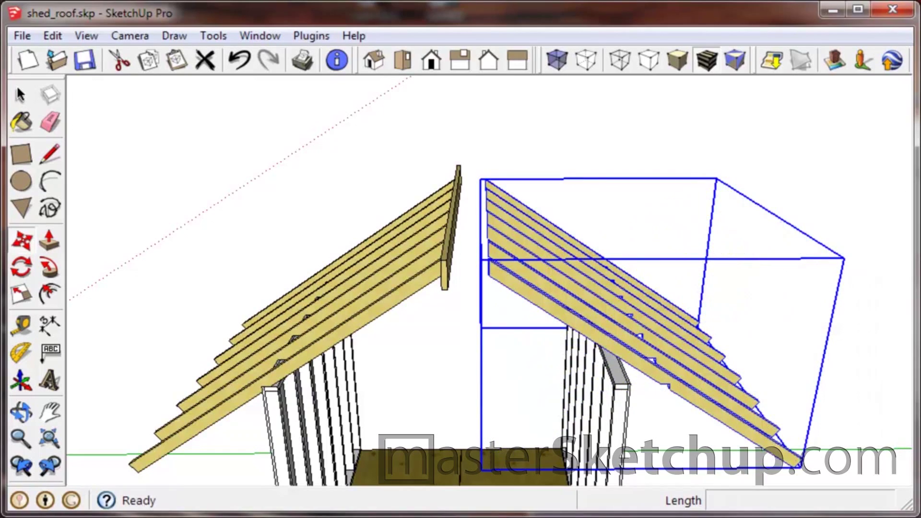
Move the flipped rafter set by its front rafter's upper corner onto the ridge board's top corner, and deselect it.
key("m")
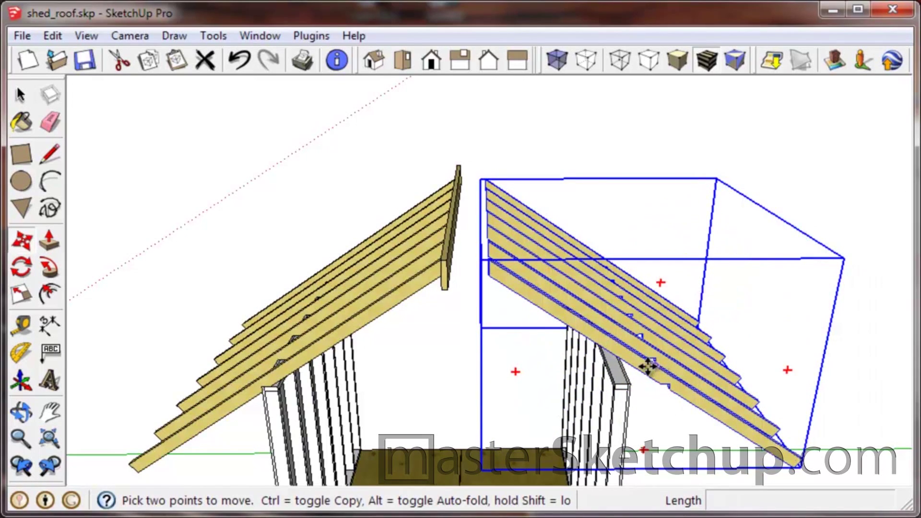
scroll(645, 366, "up", 2)
scroll(397, 199, "up", 4)
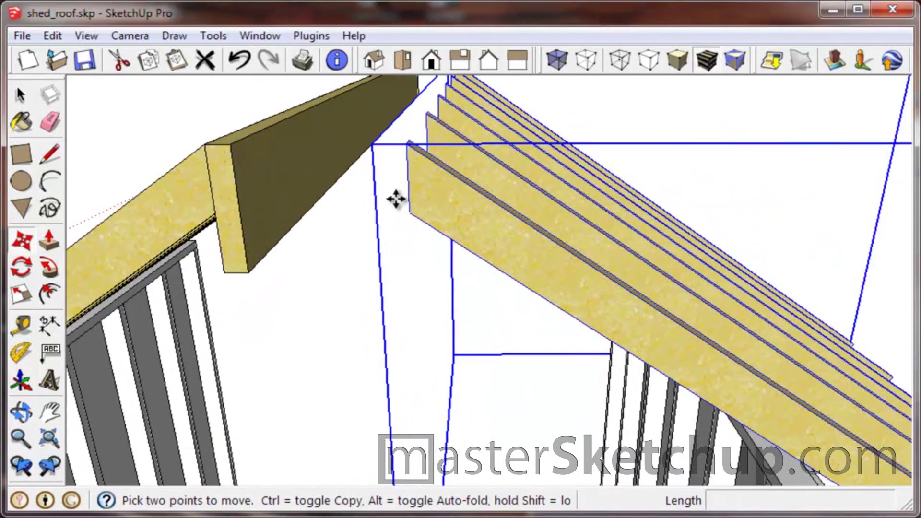
left_click(404, 142)
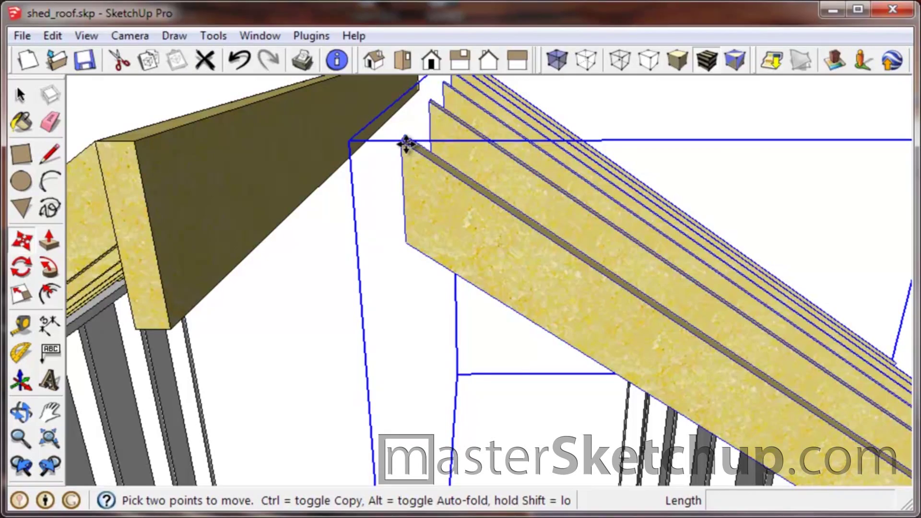
left_click(135, 144)
scroll(331, 176, "down", 6)
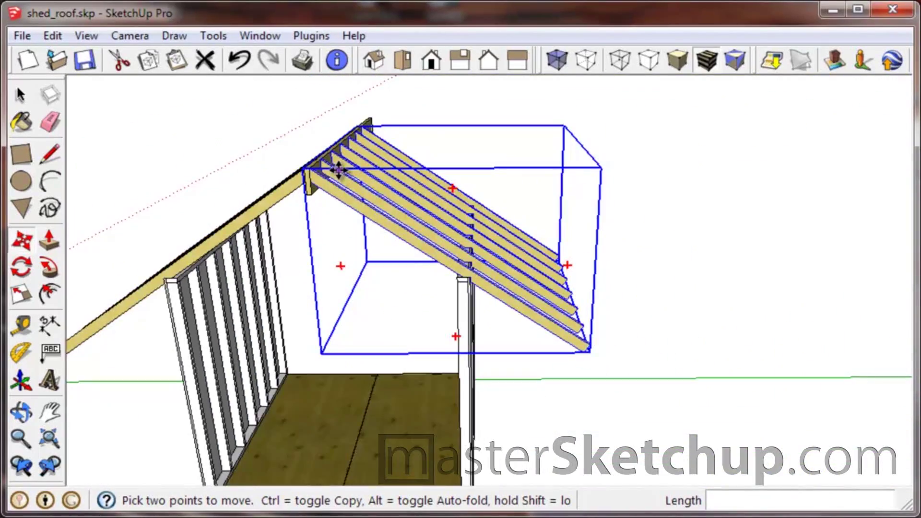
middle_click_drag(318, 181, 385, 235)
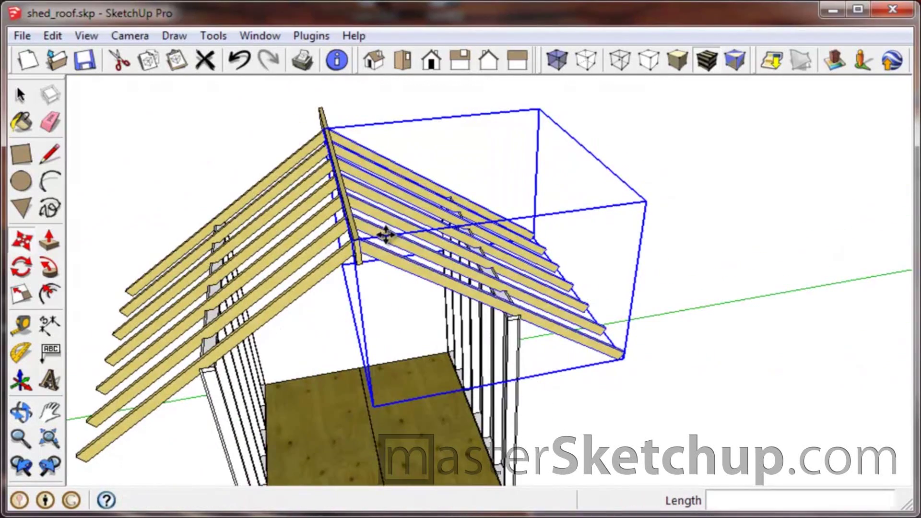
scroll(592, 278, "down", 3)
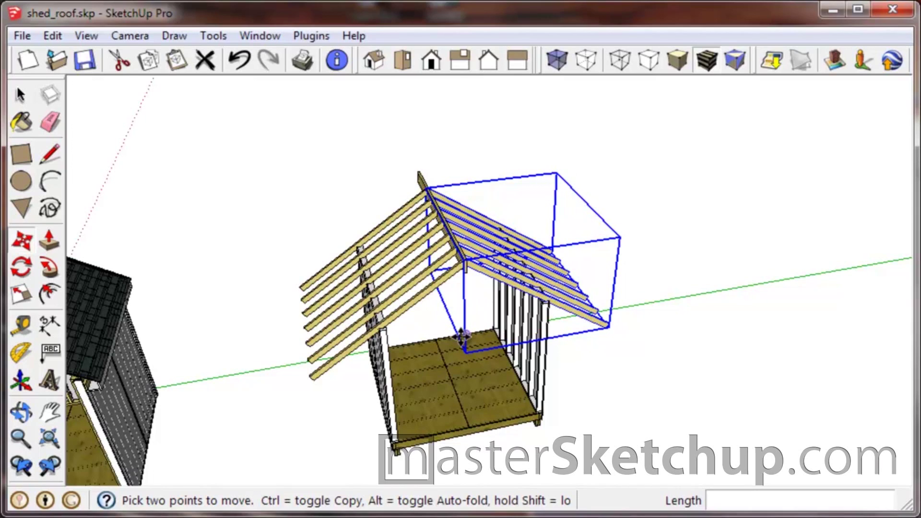
key("space")
left_click(624, 266)
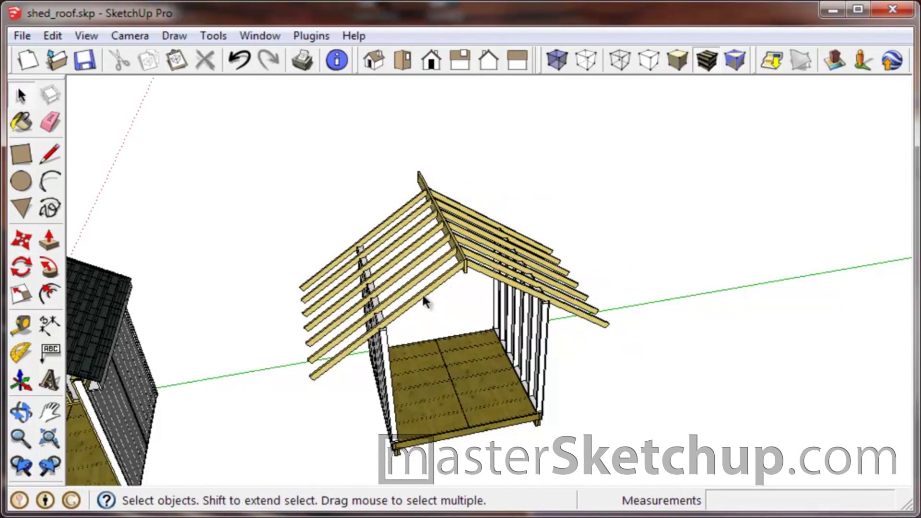
Open the original rafter component, select its front rafter to check the link with the mirrored copy, and close the component.
double_click(425, 302)
left_click(424, 300)
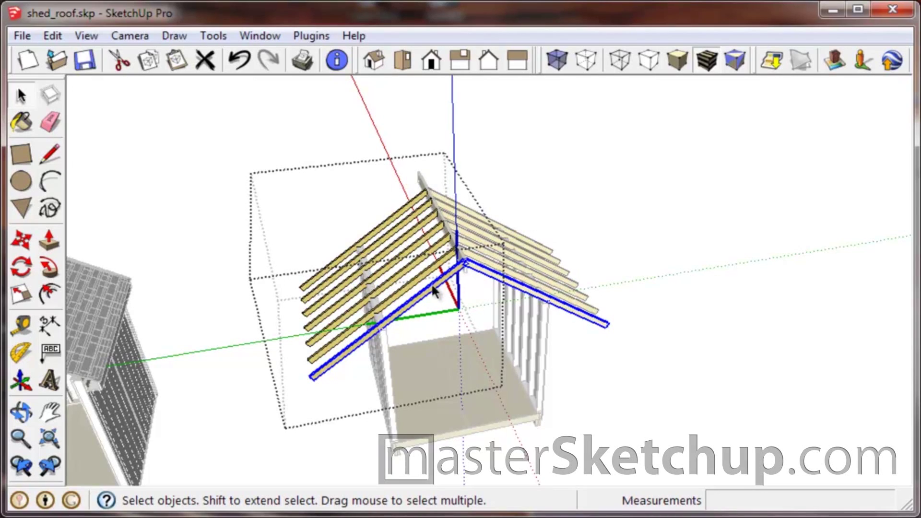
middle_click_drag(566, 260, 602, 263)
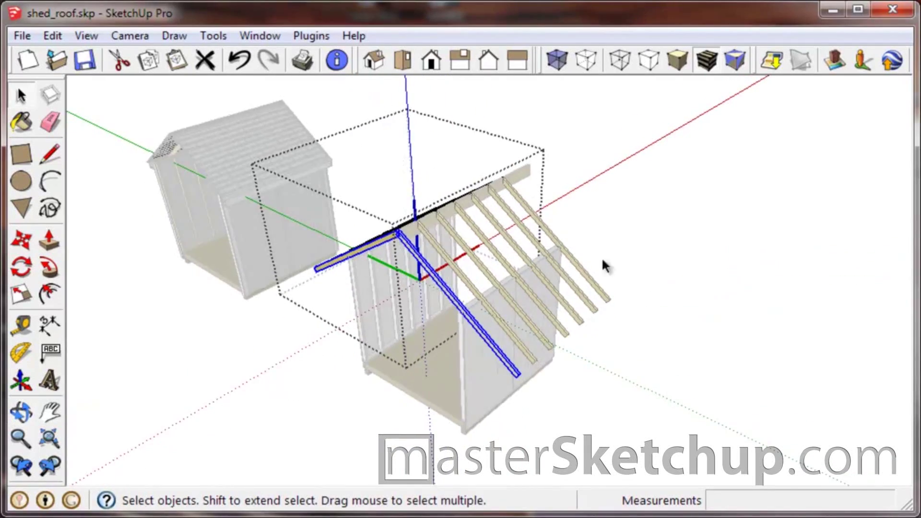
scroll(576, 251, "up", 2)
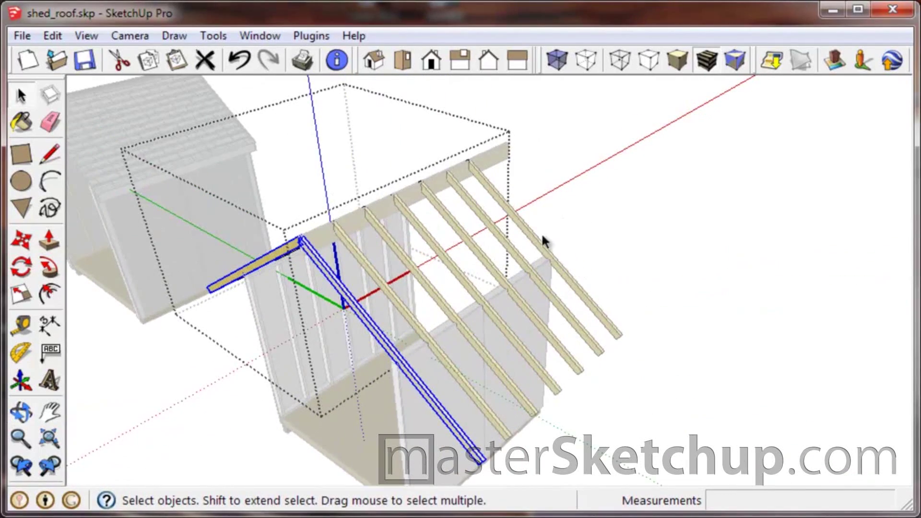
left_click(693, 202)
scroll(623, 211, "down", 5)
middle_click_drag(590, 220, 699, 289)
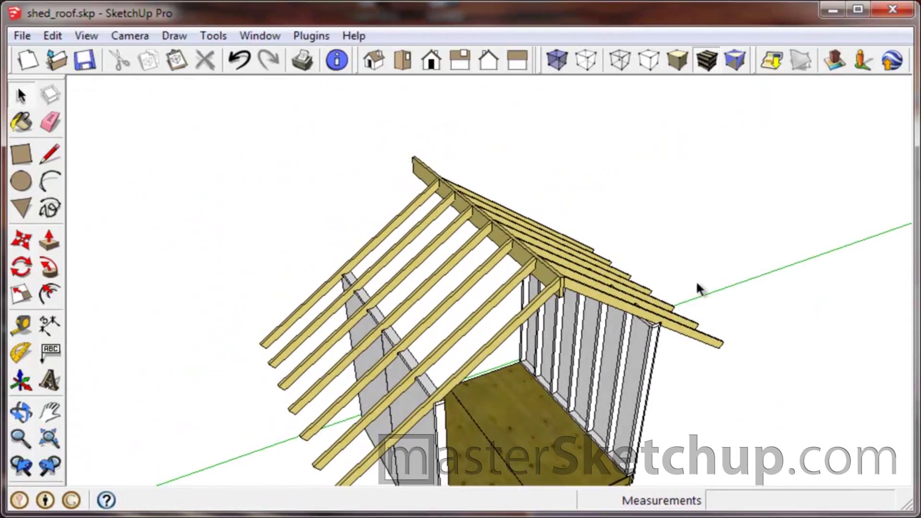
Examine the completed rafters from both sides of the shed, selecting one rafter set and a side wall for reference.
scroll(697, 283, "down", 3)
middle_click_drag(613, 362, 500, 292)
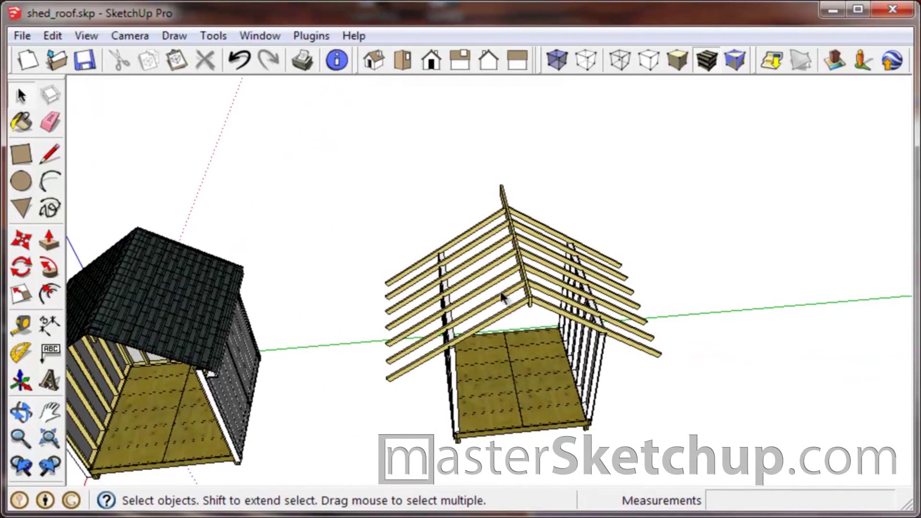
scroll(478, 375, "up", 3)
middle_click_drag(468, 358, 561, 261)
left_click(537, 162)
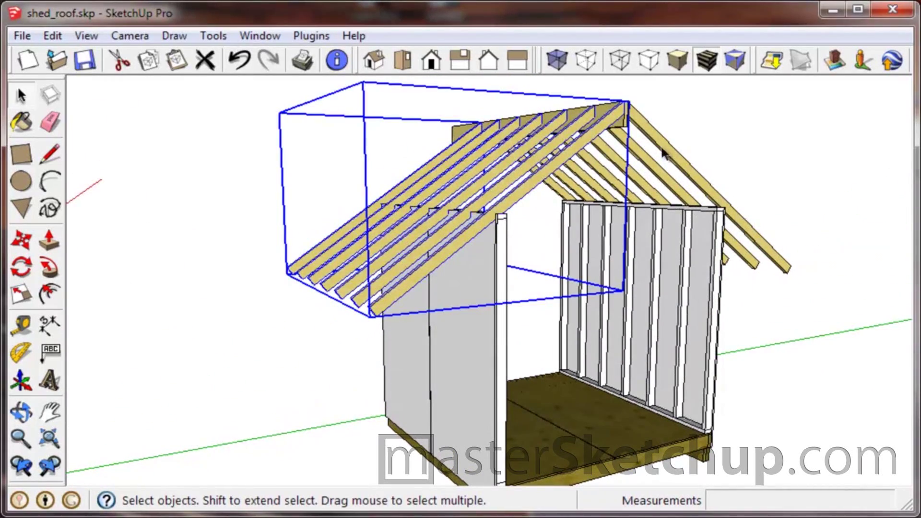
middle_click_drag(679, 219, 792, 208)
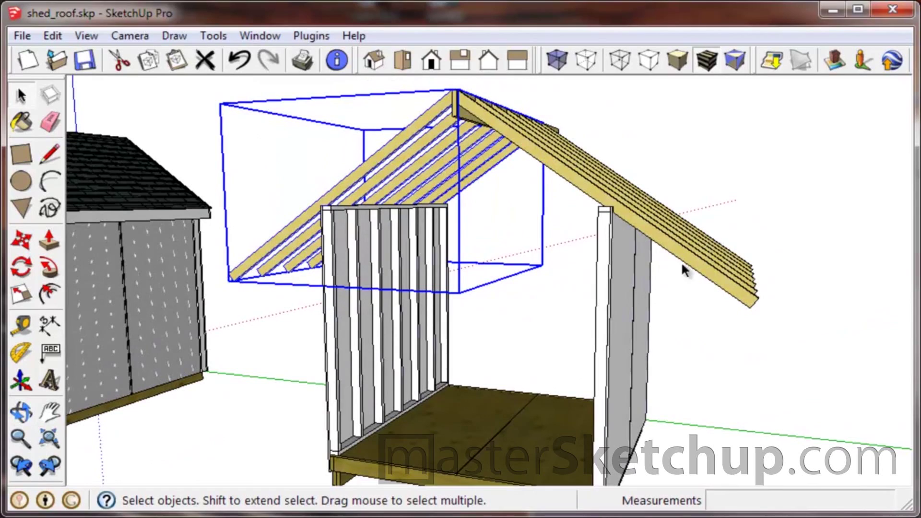
middle_click_drag(409, 413, 630, 402)
scroll(508, 346, "up", 2)
left_click(508, 346)
scroll(470, 401, "down", 2)
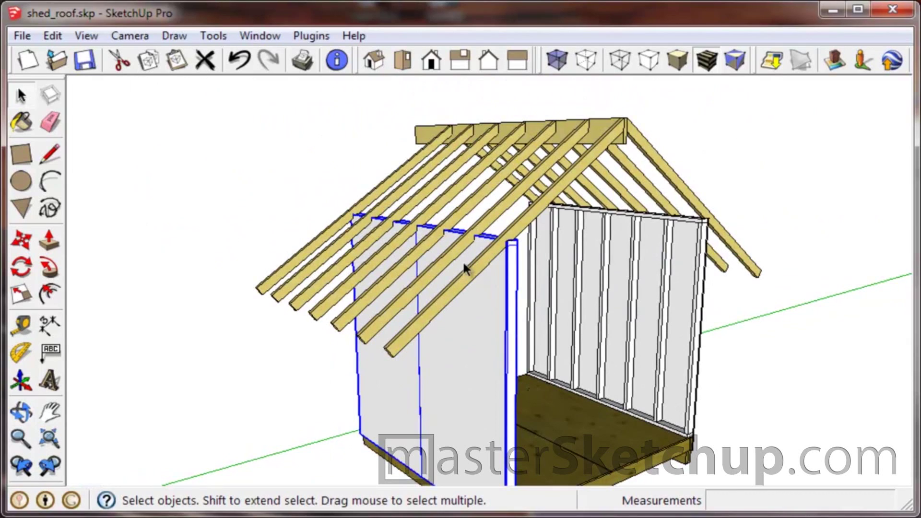
Open the near-side rafter component for editing, with the outer wall face below the rafter tails in view.
middle_click_drag(471, 269, 529, 298)
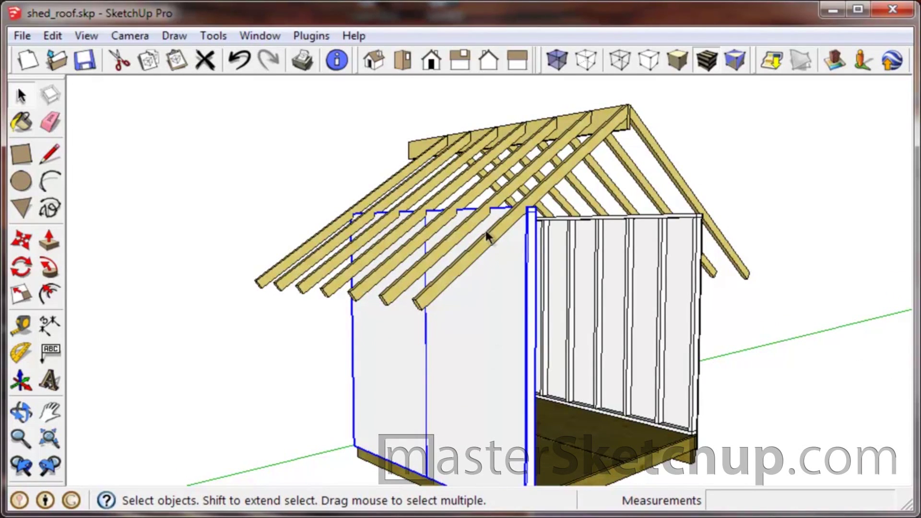
mouse_move(440, 384)
middle_mouse_down()
mouse_move(503, 373)
mouse_move(446, 368)
middle_mouse_up()
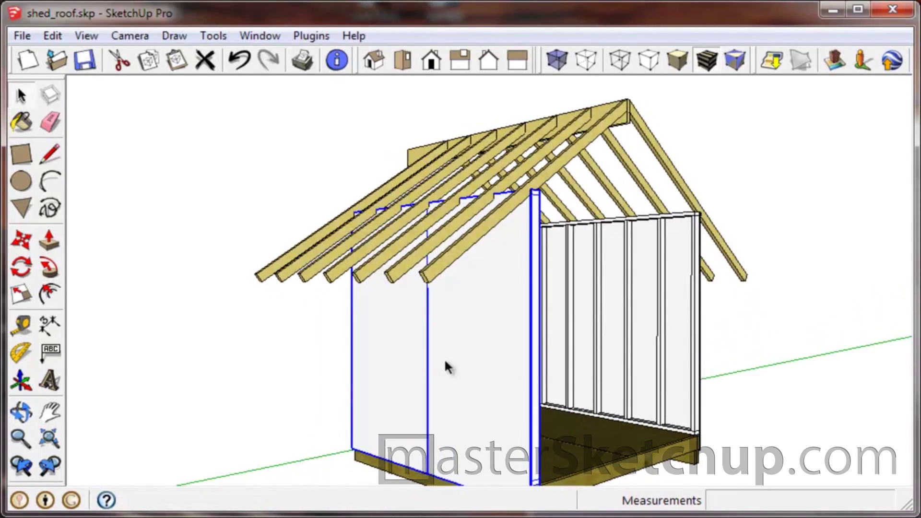
left_click(471, 245)
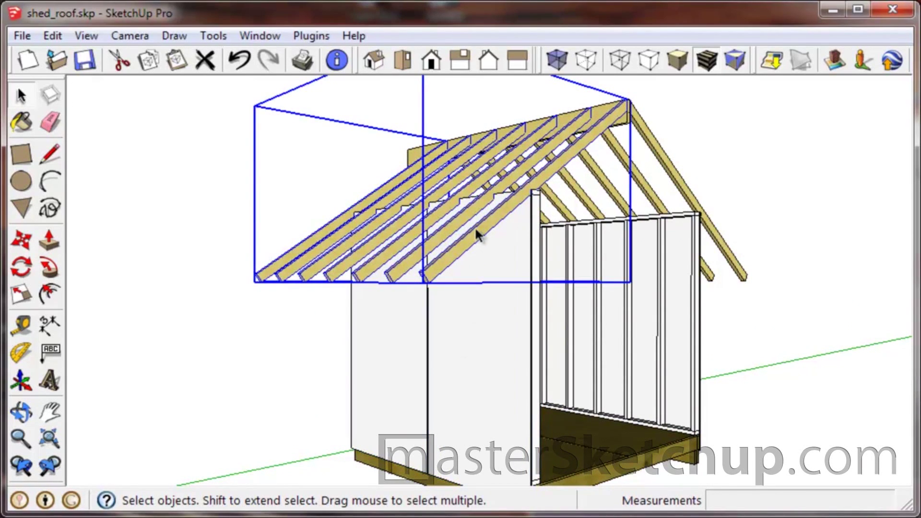
double_click(475, 231)
middle_click_drag(492, 281, 574, 174)
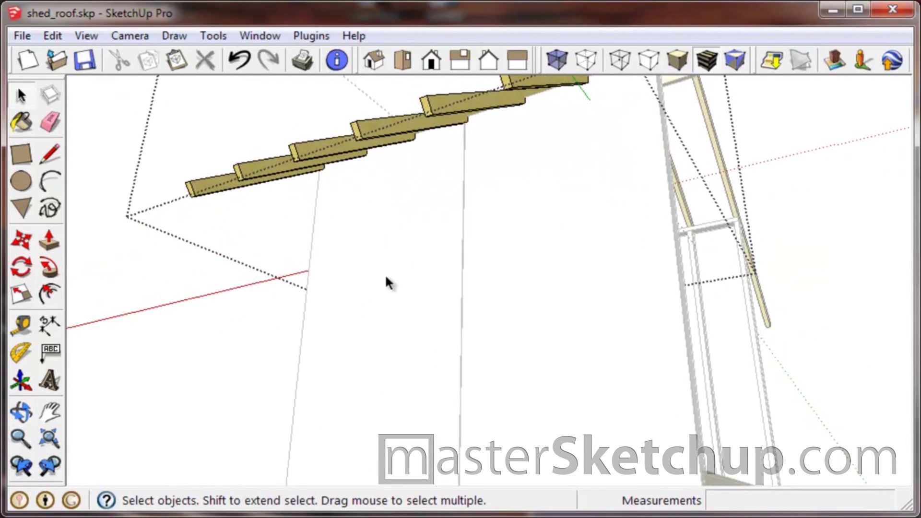
Draw a 3/4" high rectangle across the full length of the outer wall face, just below the rafters.
key("r")
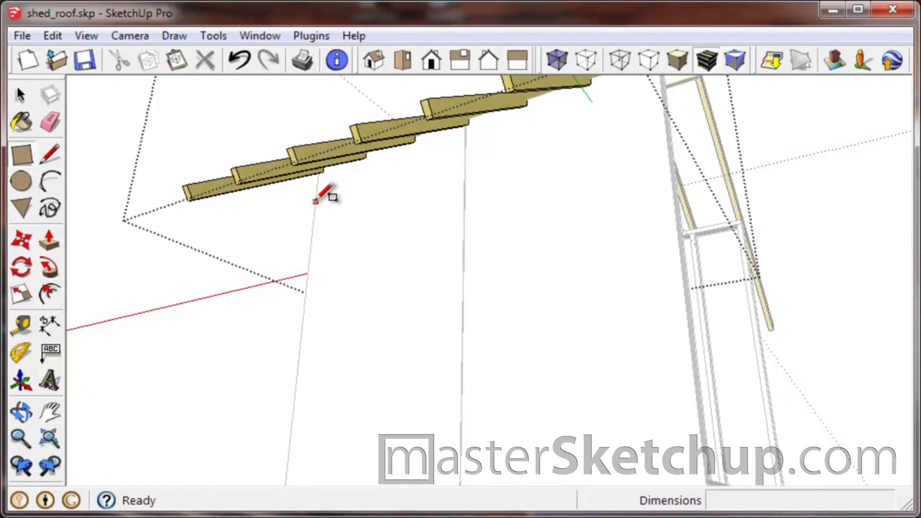
left_click(315, 201)
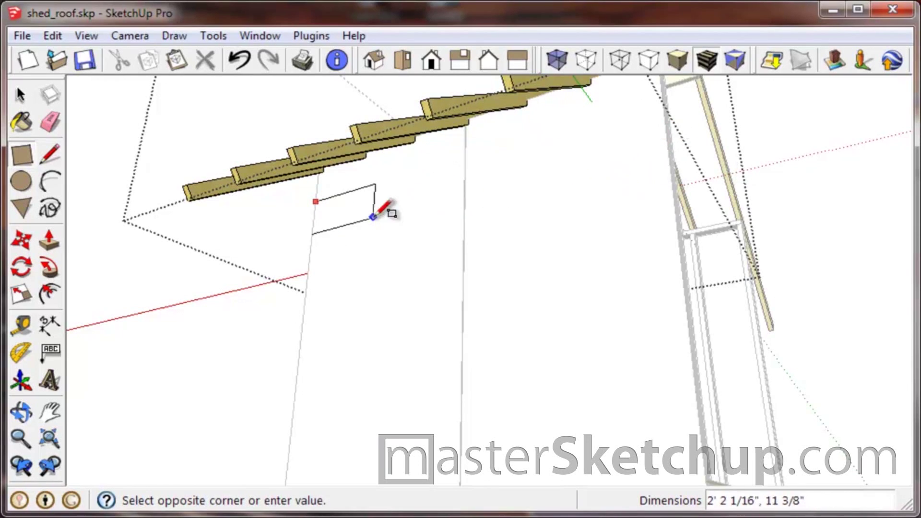
left_click(665, 124)
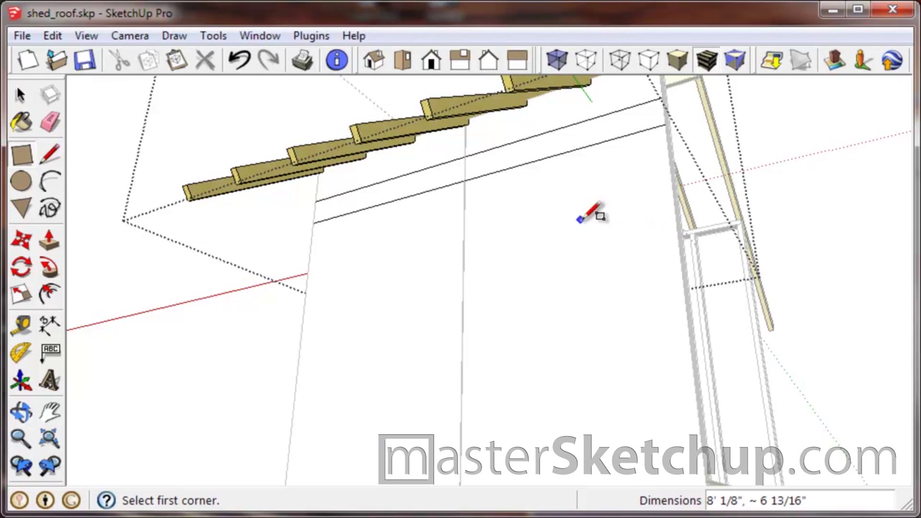
type(",3/4")
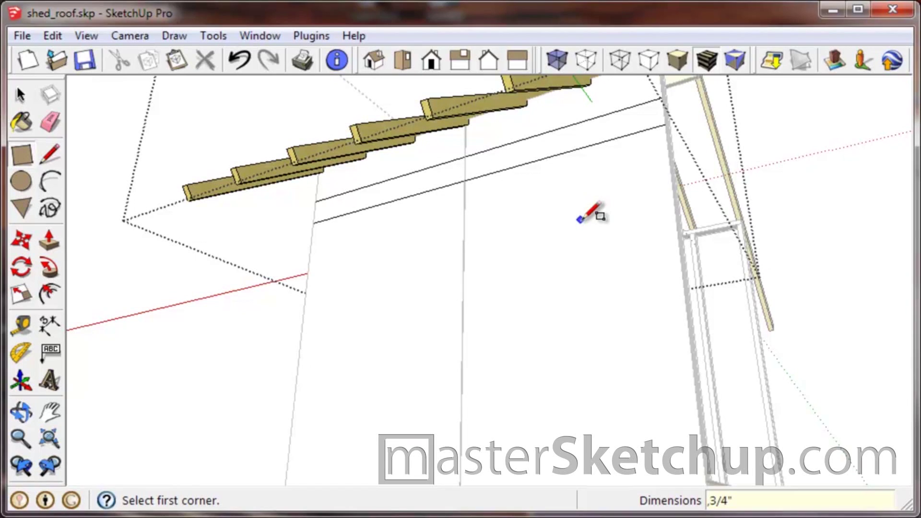
key("Return")
Push/Pull the thin rectangle 5.5" outward from the wall to form a flat board.
key("p")
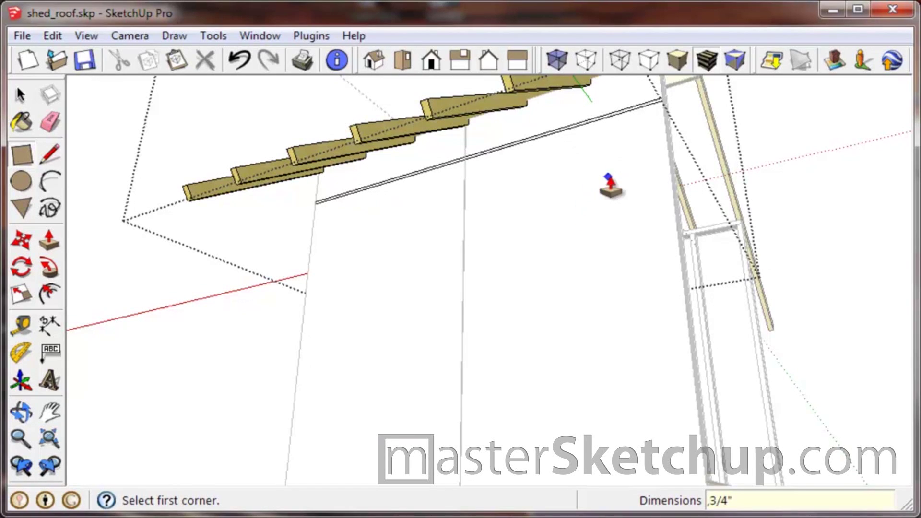
scroll(624, 109, "up", 3)
scroll(643, 115, "up", 3)
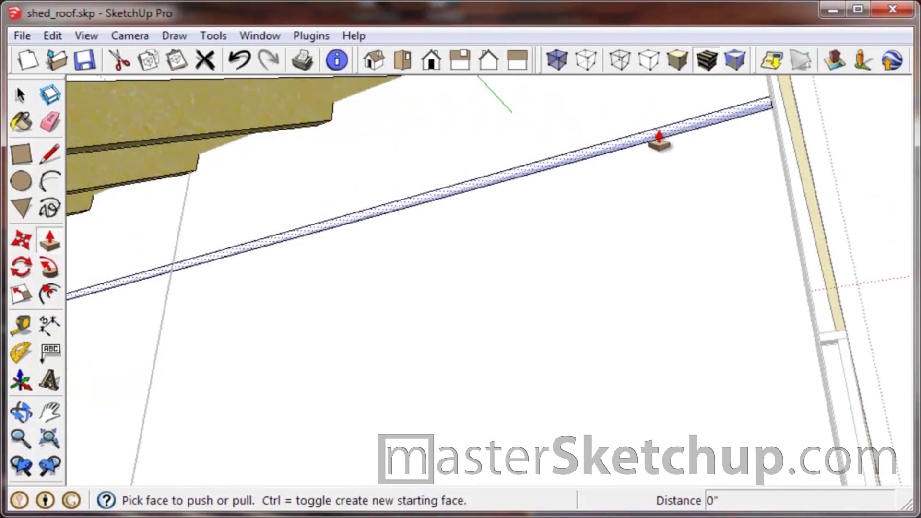
left_click(657, 140)
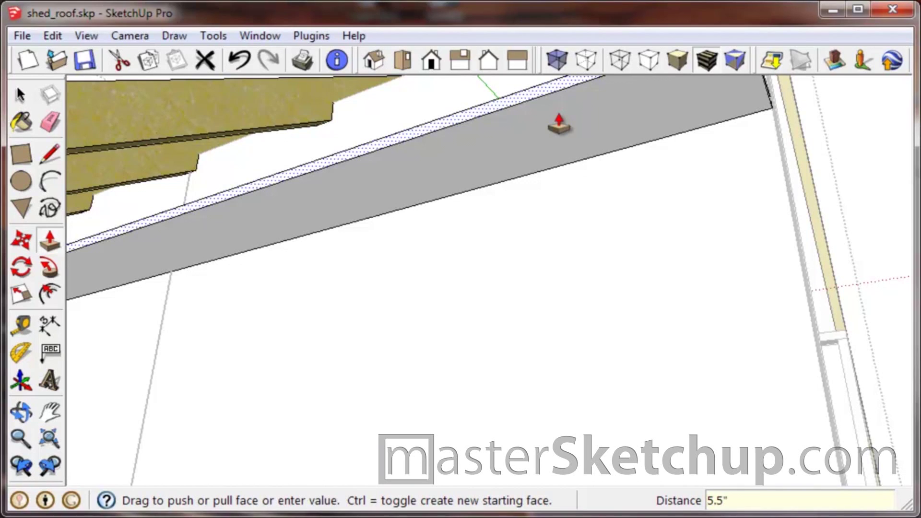
key("Return")
Select all the connected geometry of the new board and make it a group.
middle_click_drag(582, 138, 571, 300)
scroll(588, 318, "down", 1)
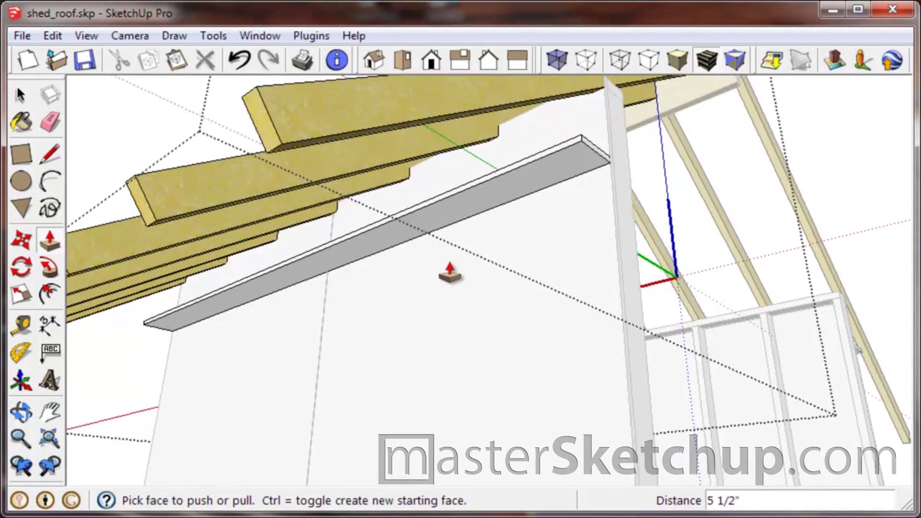
scroll(450, 273, "up", 2)
key("space")
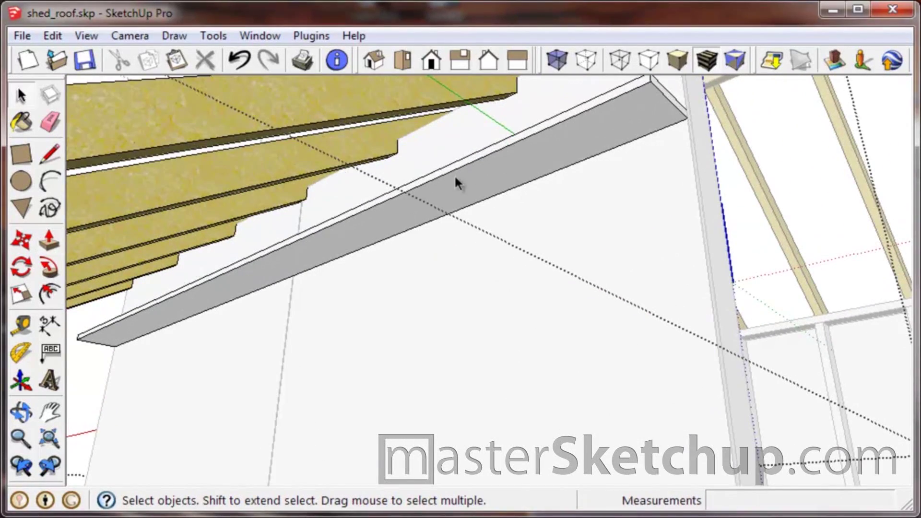
triple_click(488, 174)
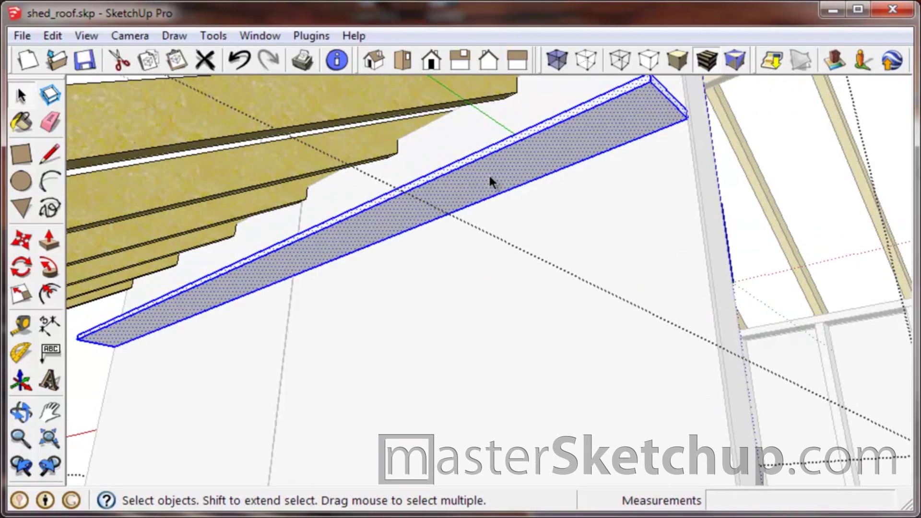
right_click(491, 177)
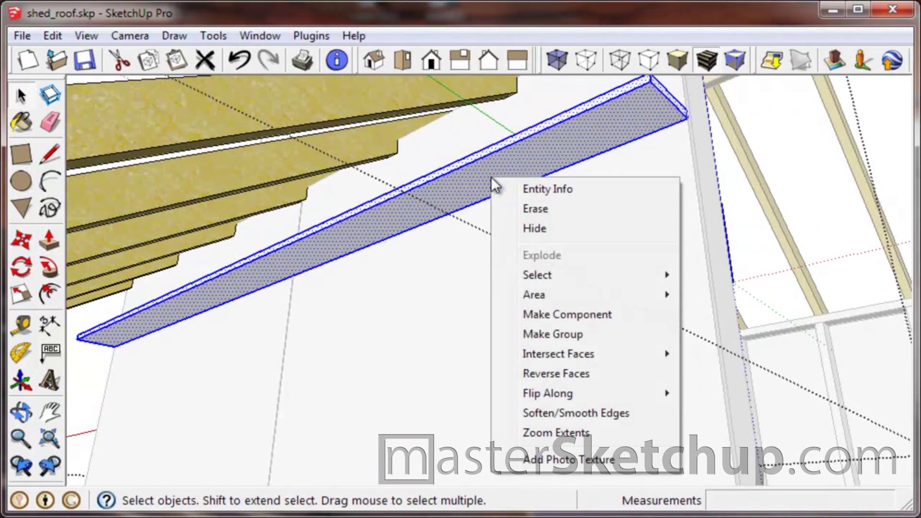
left_click(540, 333)
Examine the board from below against the rafter tails, and its mirrored counterpart on the opposite wall.
middle_click_drag(518, 188, 486, 293)
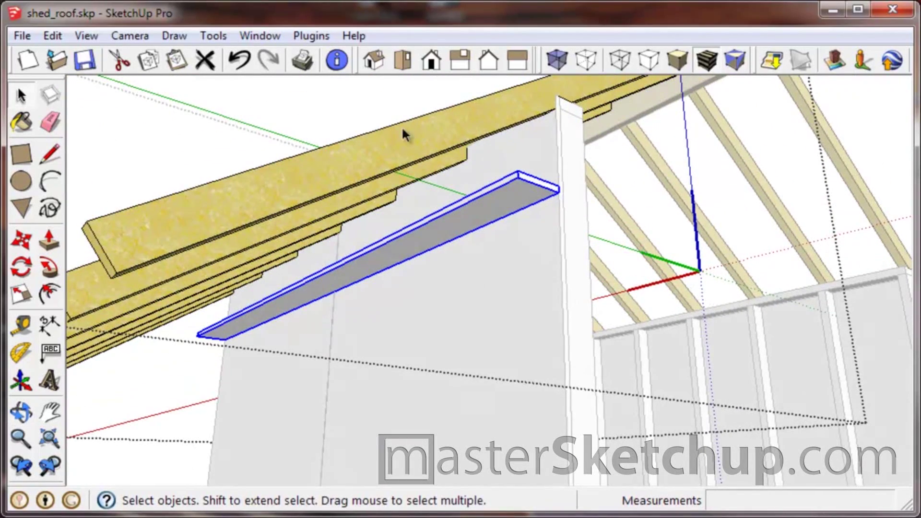
middle_click_drag(691, 327, 537, 242)
middle_click_drag(364, 263, 598, 283)
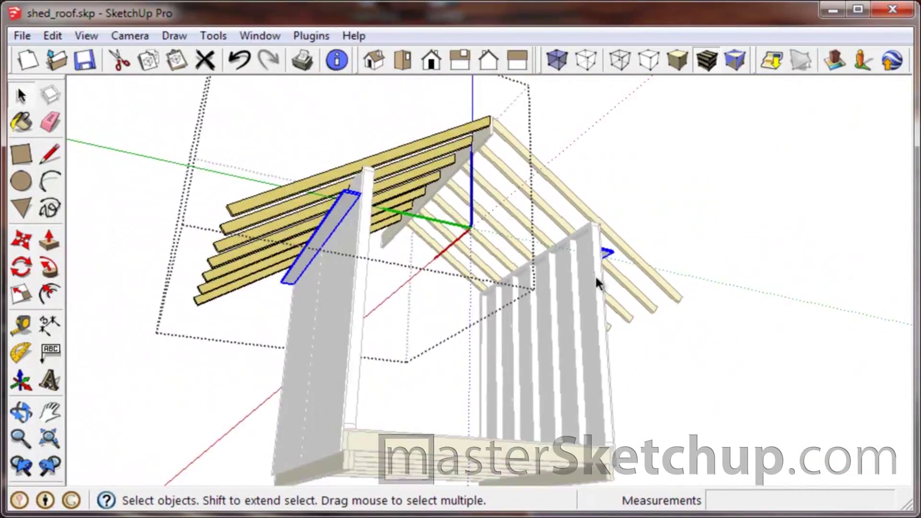
scroll(597, 283, "down", 3)
scroll(421, 232, "up", 8)
mouse_move(453, 196)
middle_mouse_down()
mouse_move(417, 251)
mouse_move(460, 236)
mouse_move(444, 195)
mouse_move(436, 199)
middle_mouse_up()
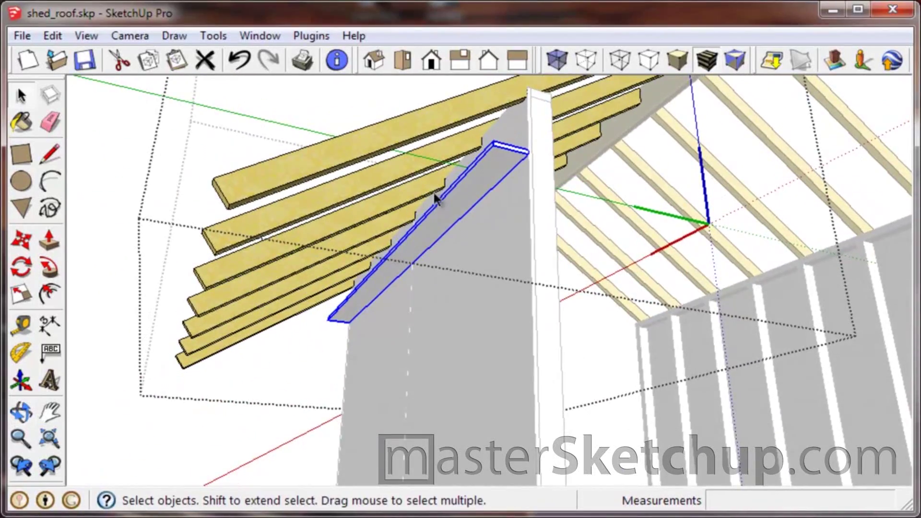
scroll(436, 199, "up", 3)
scroll(483, 249, "down", 3)
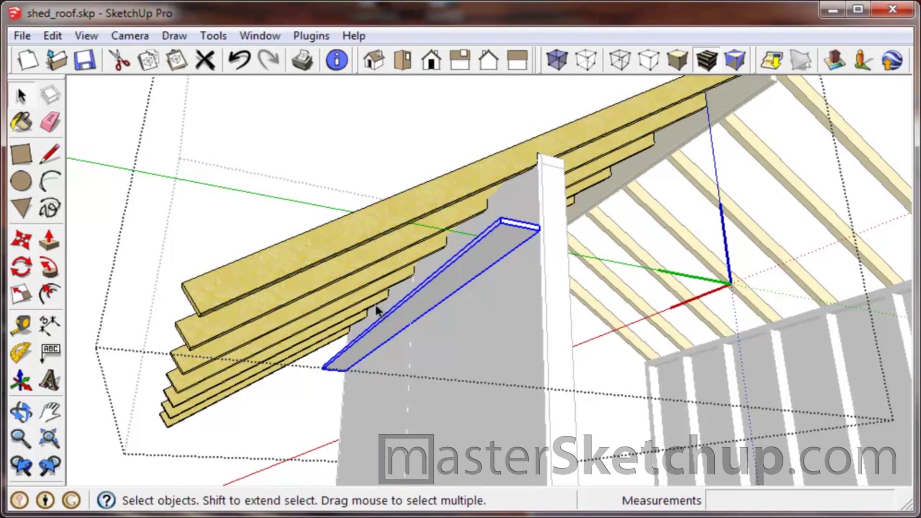
scroll(537, 225, "up", 5)
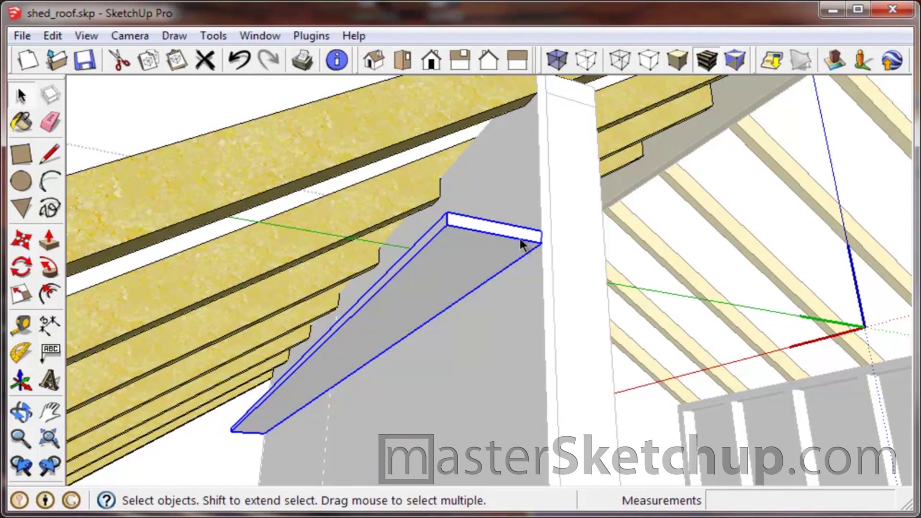
scroll(519, 240, "down", 5)
Move the board by its front lower corner straight down along the wall's vertical edge, well clear of the rafters.
key("m")
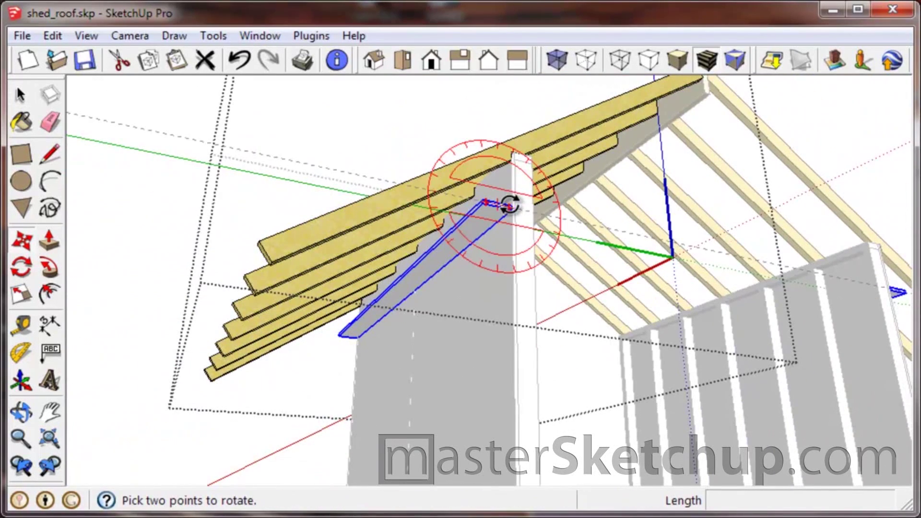
scroll(511, 213, "up", 5)
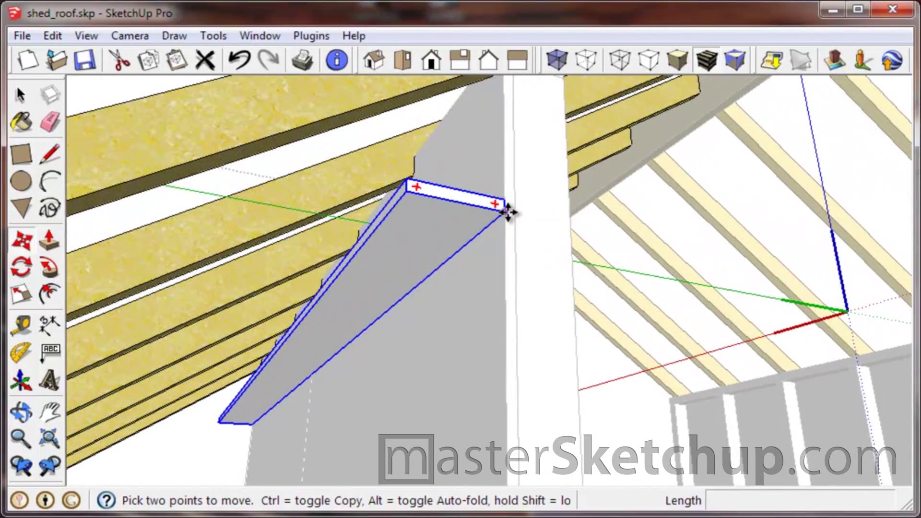
left_click(505, 212)
scroll(505, 212, "down", 5)
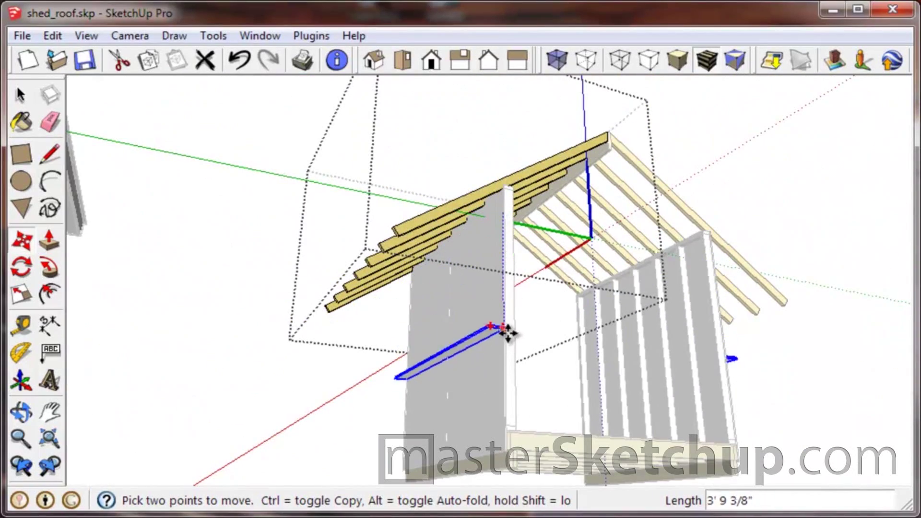
left_click(506, 350)
Copy the board 5 1/2" outward so that the copy sits edge to edge with the original.
scroll(502, 353, "up", 5)
middle_click_drag(499, 345, 533, 324)
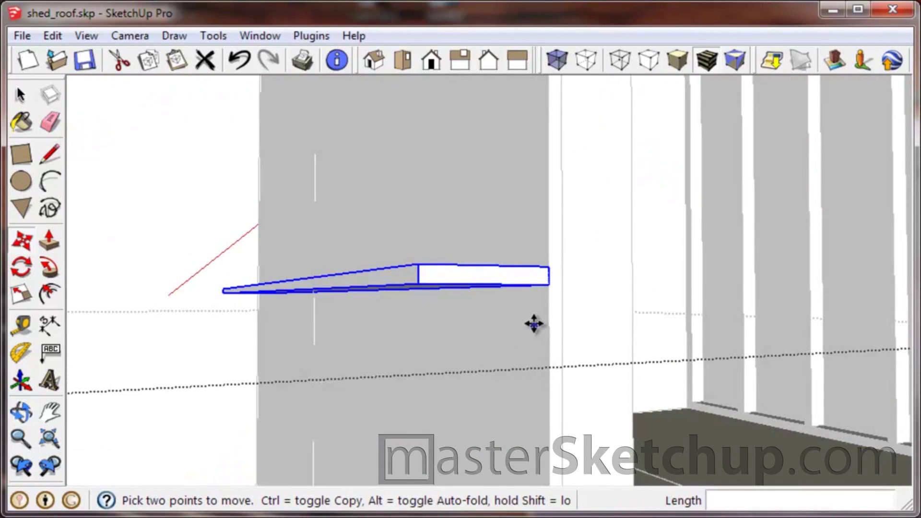
key("ctrl")
left_click(548, 286)
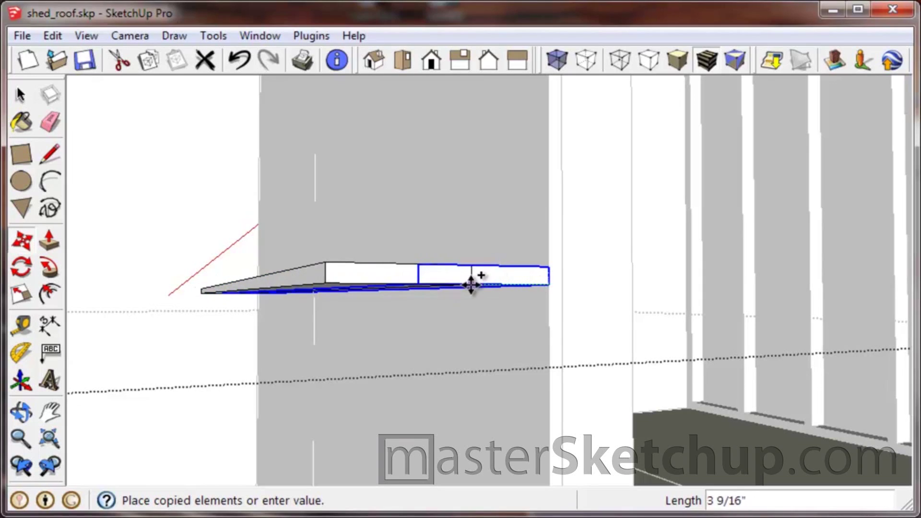
left_click(419, 287)
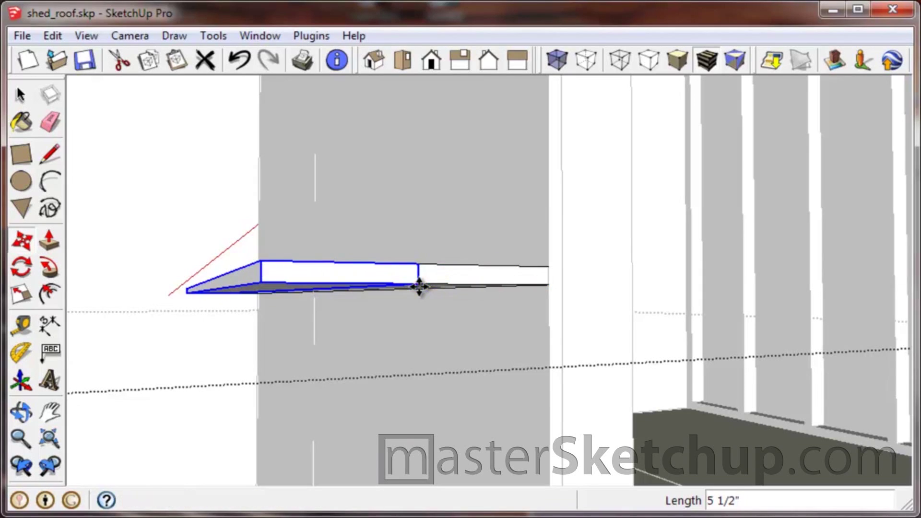
Rotate the copied board 90° to stand upright and move its lower inner corner onto the flat board's lower outer corner.
left_click(278, 272)
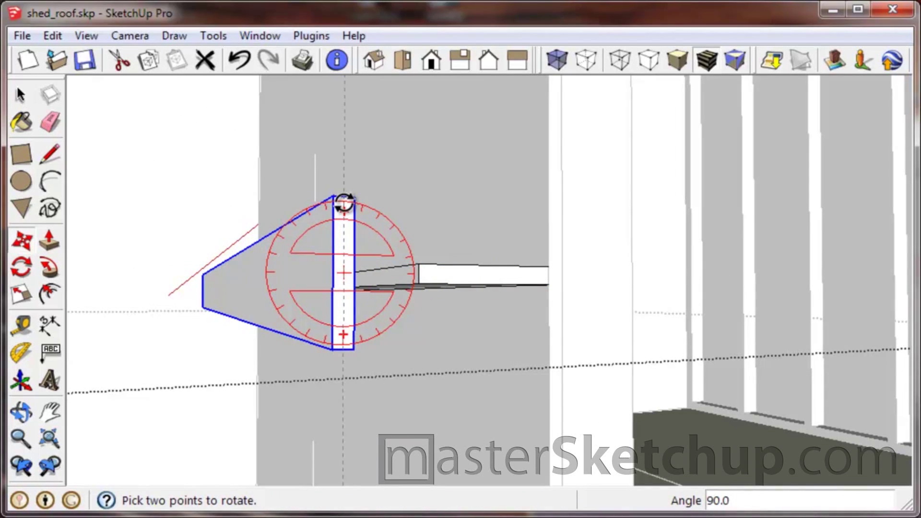
left_click(344, 203)
left_click(355, 346)
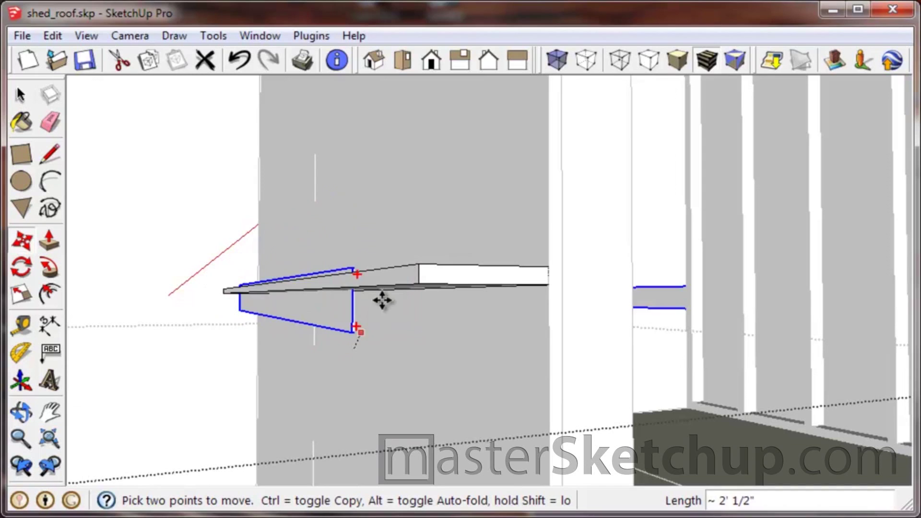
left_click(422, 279)
Move the upright board by its lower inner corner straight down so it hangs slightly below the flat board.
middle_click_drag(479, 304, 474, 260)
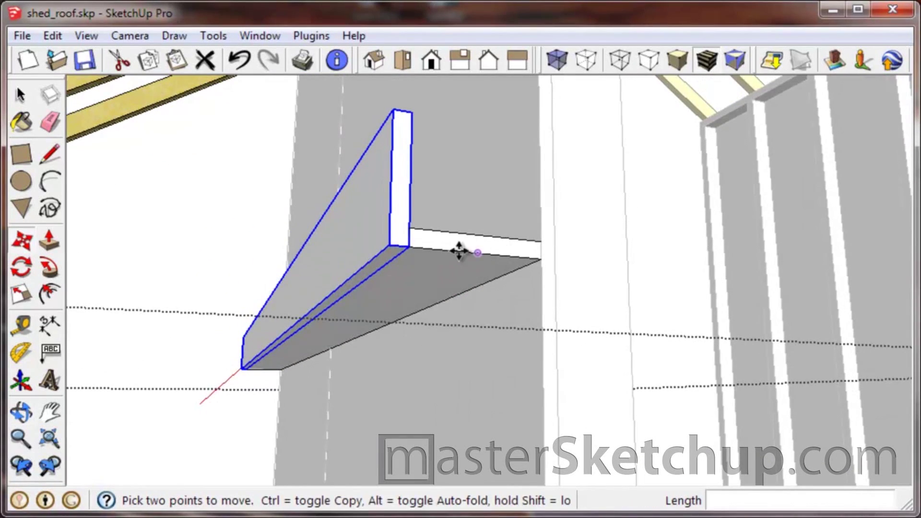
scroll(406, 257, "up", 2)
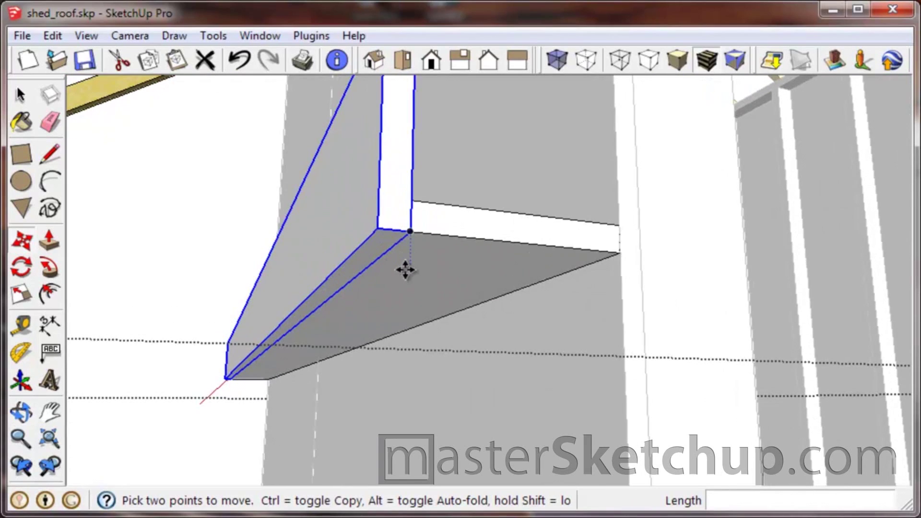
scroll(495, 458, "down", 3)
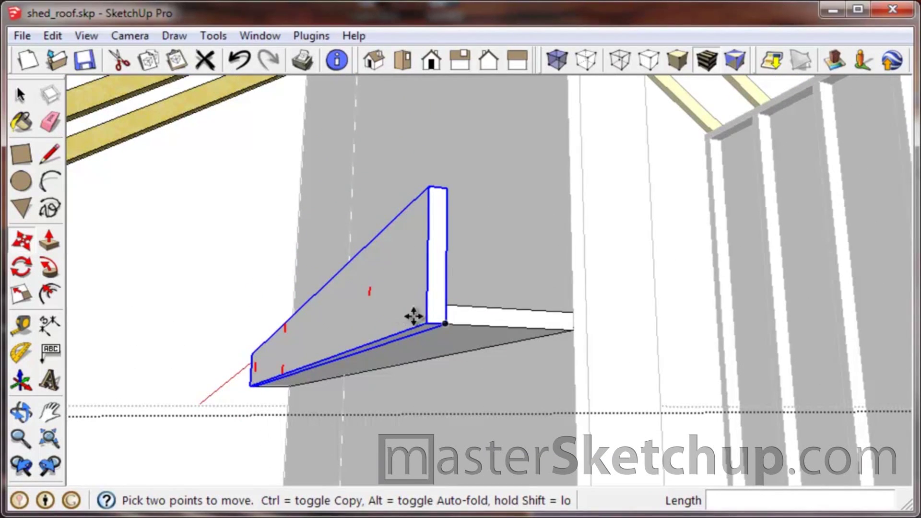
key("q")
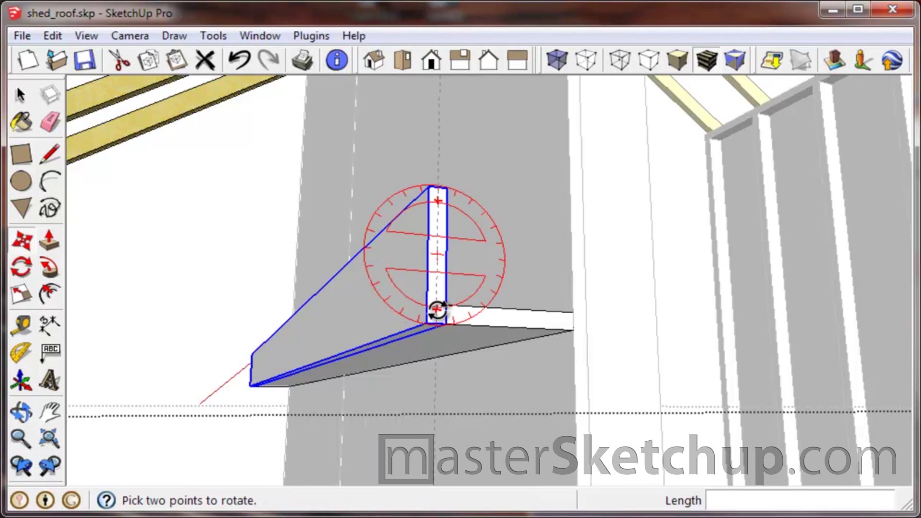
key("m")
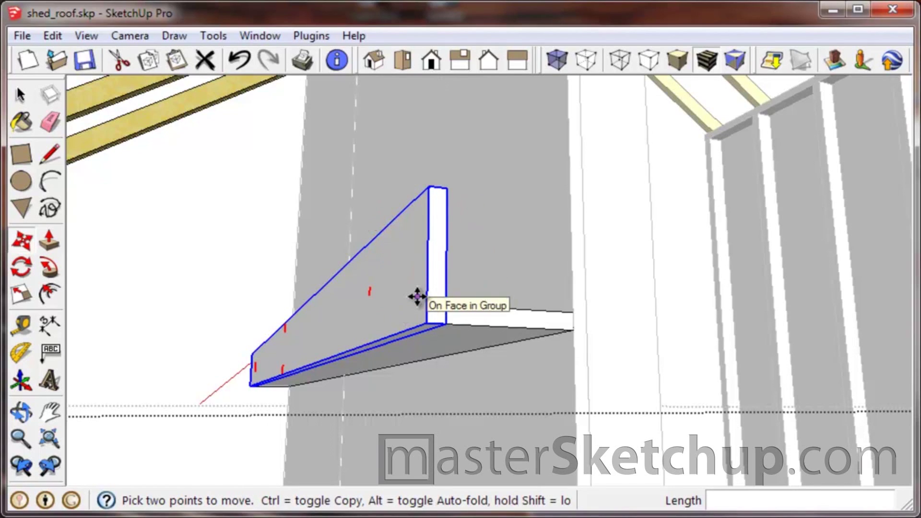
mouse_move(411, 318)
middle_mouse_down()
mouse_move(430, 308)
mouse_move(473, 319)
mouse_move(393, 284)
mouse_move(416, 302)
middle_mouse_up()
scroll(415, 302, "up", 3)
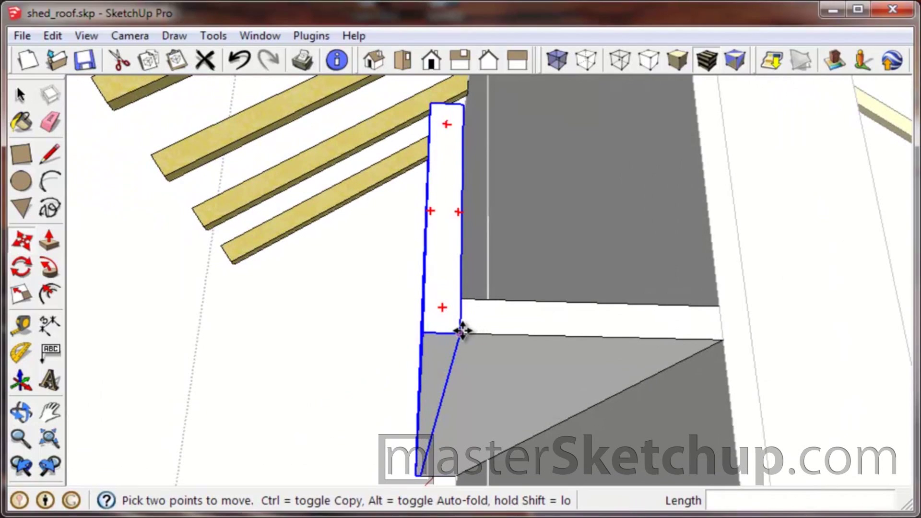
left_click(461, 332)
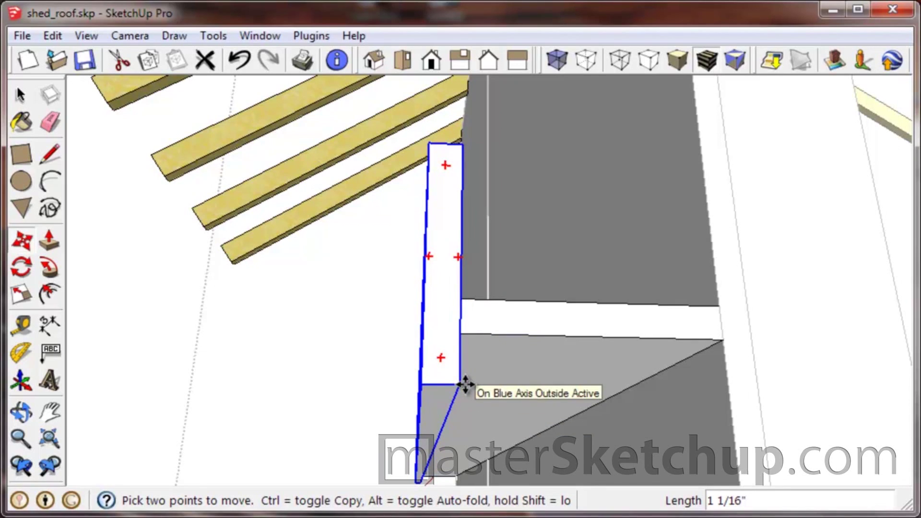
left_click(461, 409)
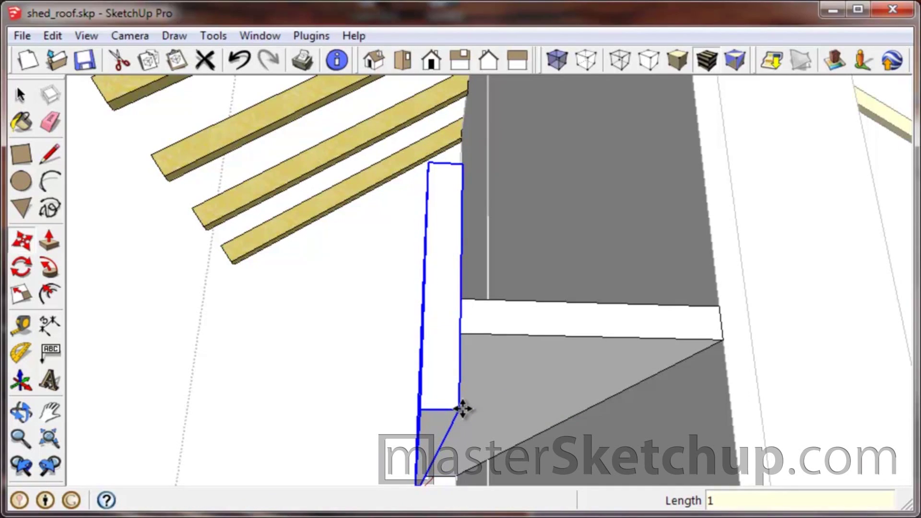
key("Return")
Select the upright fascia board together with the flat soffit board and make them one group.
middle_click_drag(541, 377, 609, 376)
scroll(609, 376, "down", 3)
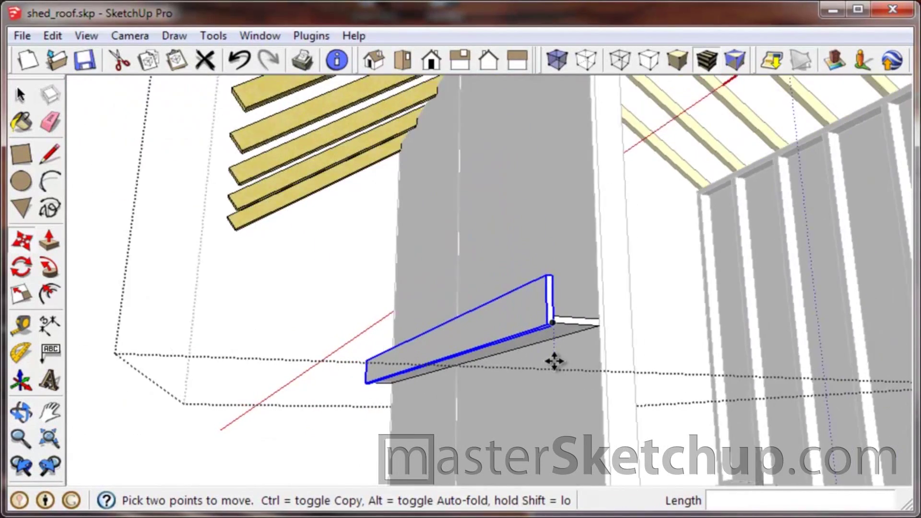
scroll(554, 361, "down", 2)
middle_click_drag(550, 361, 549, 329)
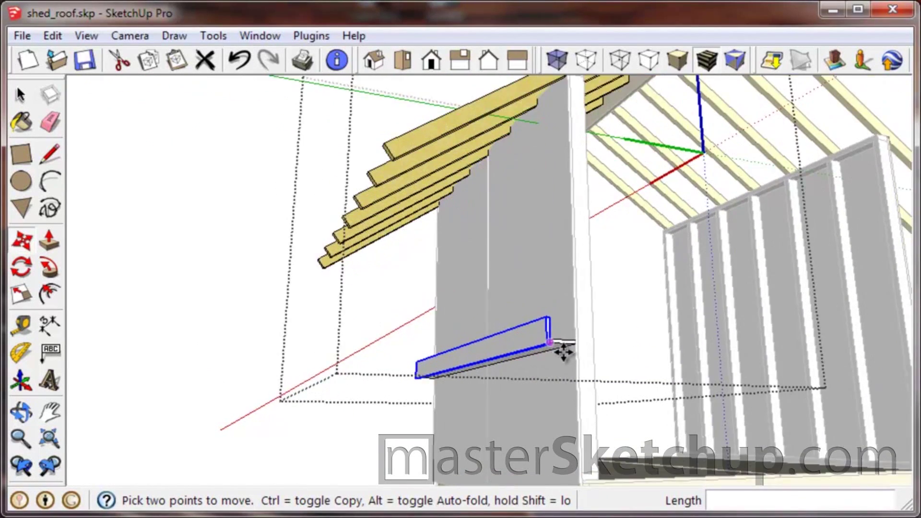
scroll(559, 350, "up", 5)
middle_click_drag(564, 431, 567, 360)
key("space")
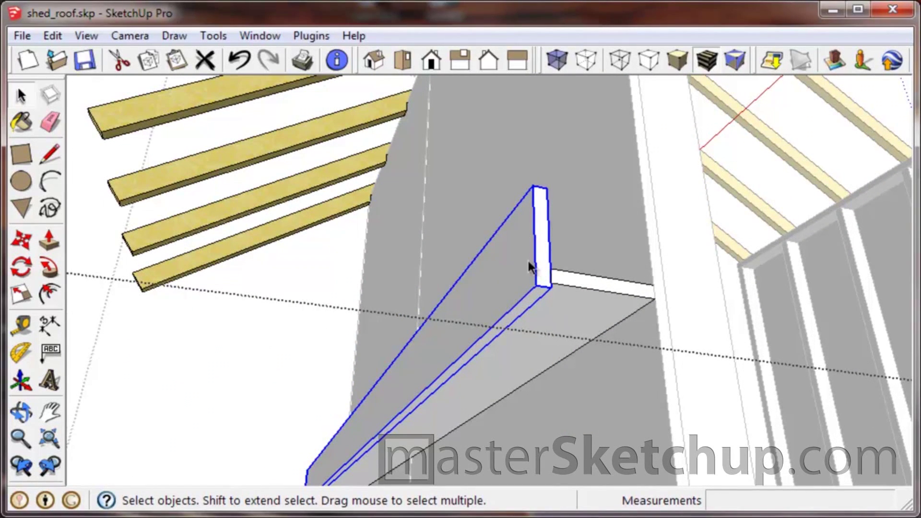
left_click(582, 315, "ctrl")
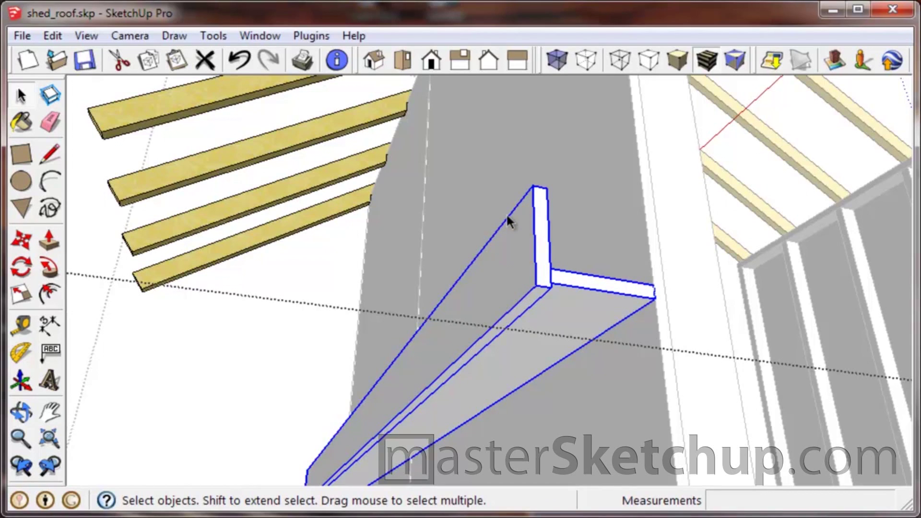
scroll(505, 213, "down", 2)
right_click(522, 262)
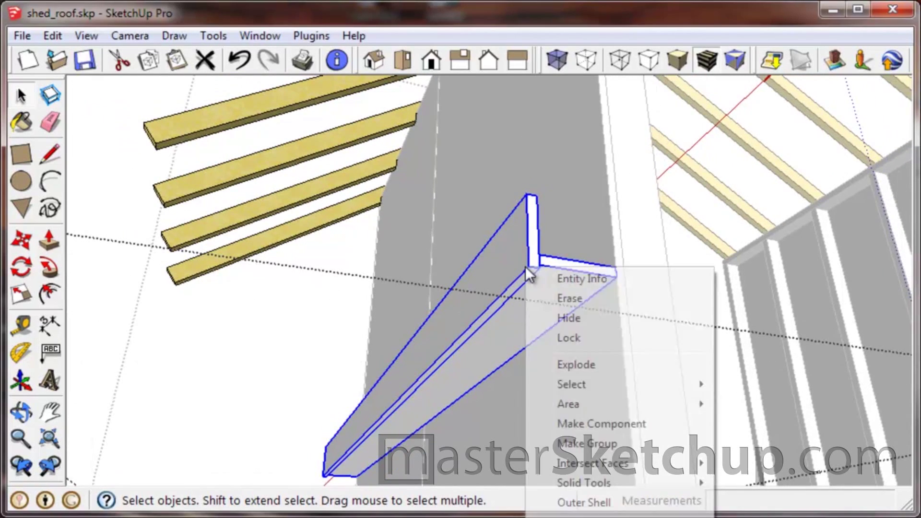
left_click(636, 440)
Move the board group by the fascia's upper outer front corner straight up until that corner meets the rafter's top edge.
mouse_move(513, 304)
middle_mouse_down()
mouse_move(501, 403)
mouse_move(547, 446)
mouse_move(513, 424)
mouse_move(513, 446)
middle_mouse_up()
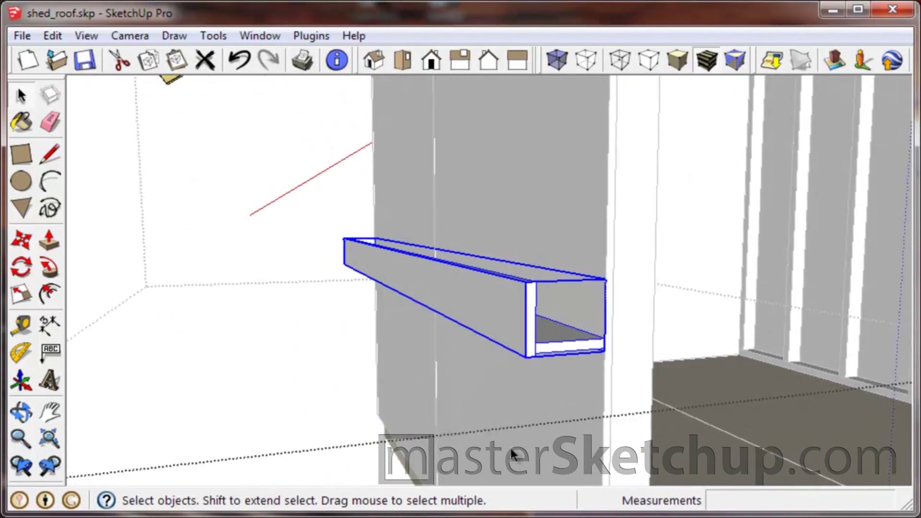
scroll(516, 332, "down", 1)
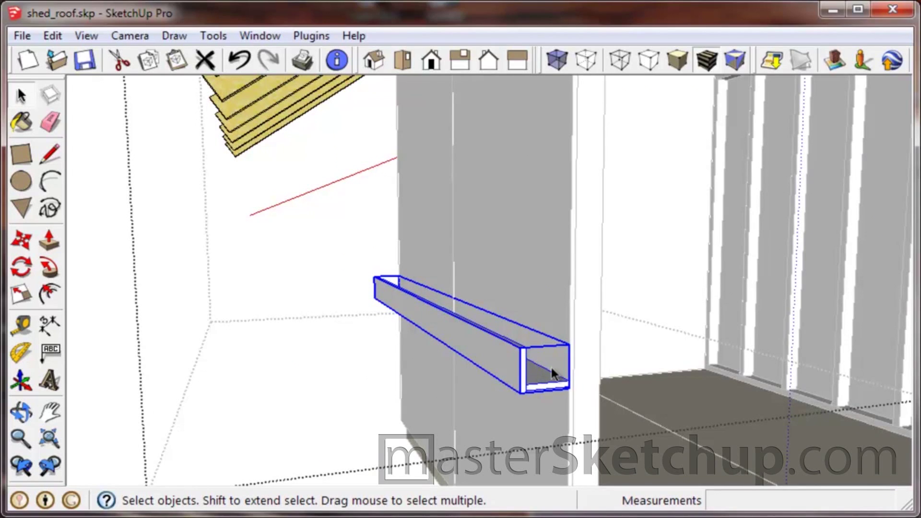
scroll(552, 370, "up", 1)
key("m")
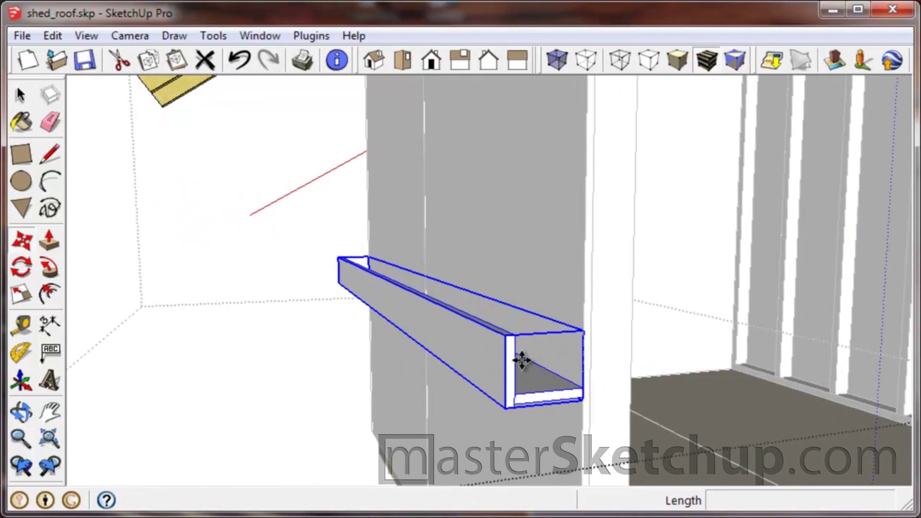
scroll(507, 341, "up", 3)
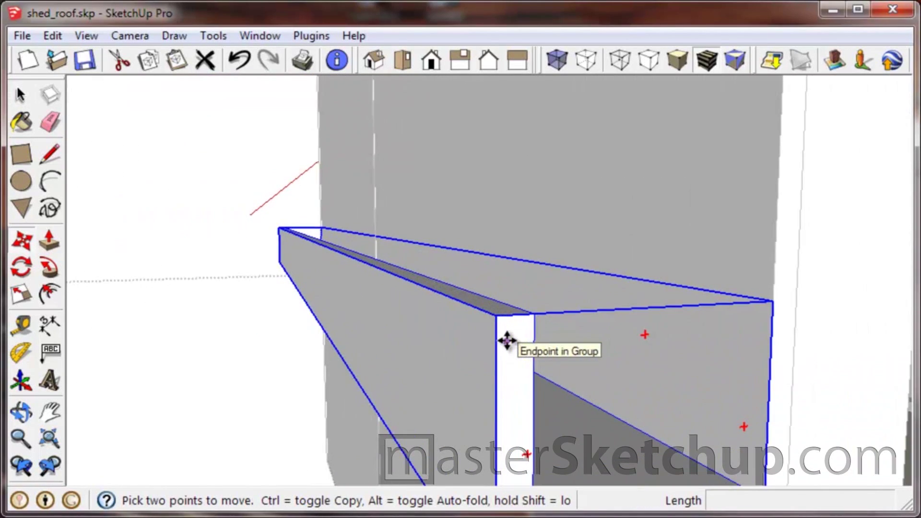
left_click(497, 318)
scroll(497, 323, "down", 5)
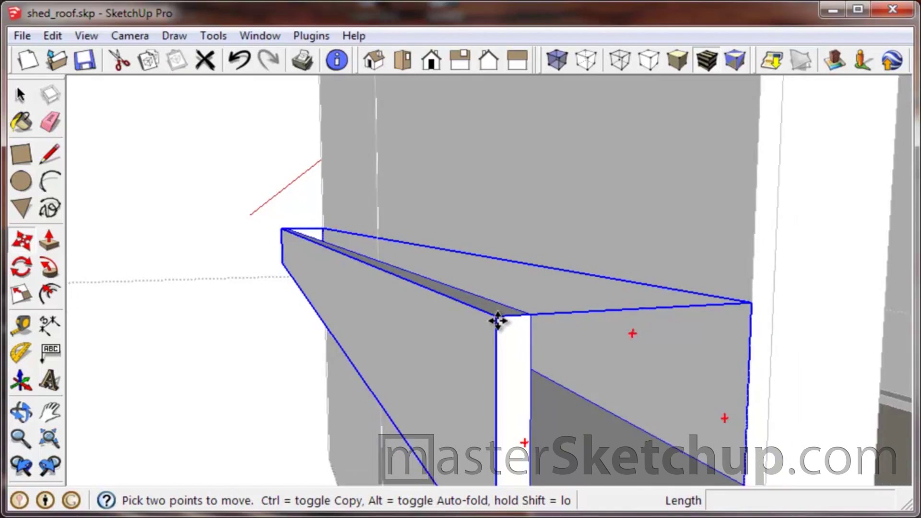
scroll(498, 328, "down", 2)
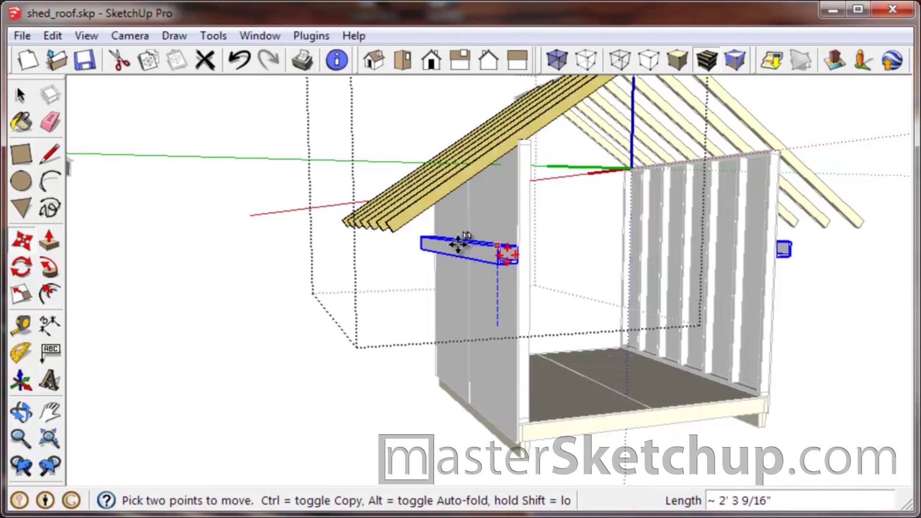
scroll(458, 245, "up", 3)
scroll(489, 191, "down", 3)
scroll(473, 261, "up", 5)
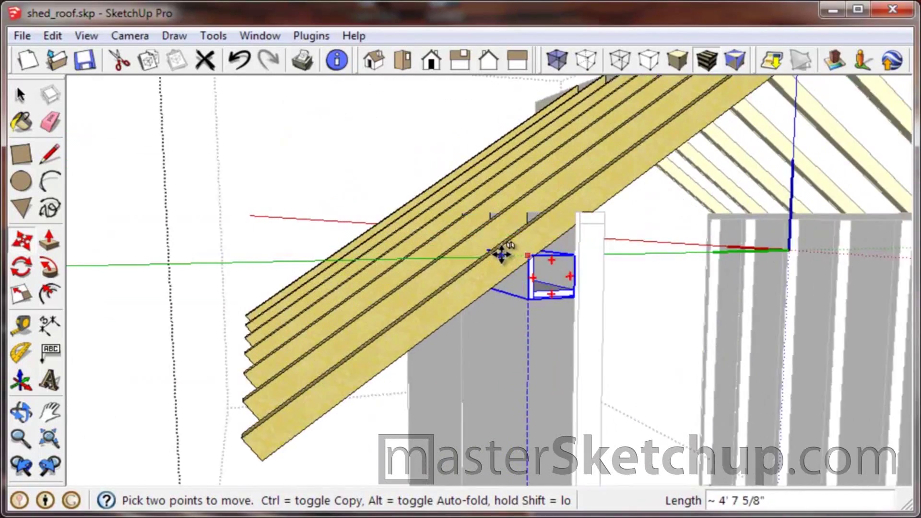
scroll(535, 209, "up", 3)
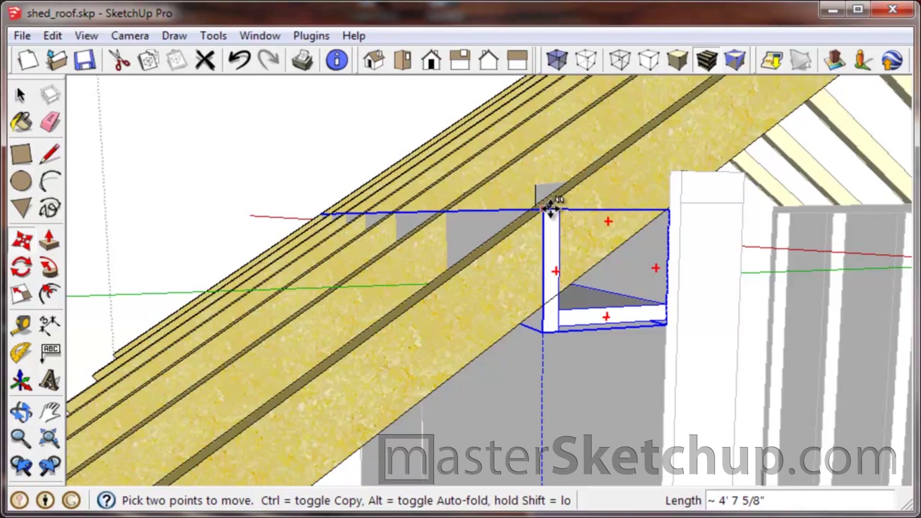
left_click(547, 210)
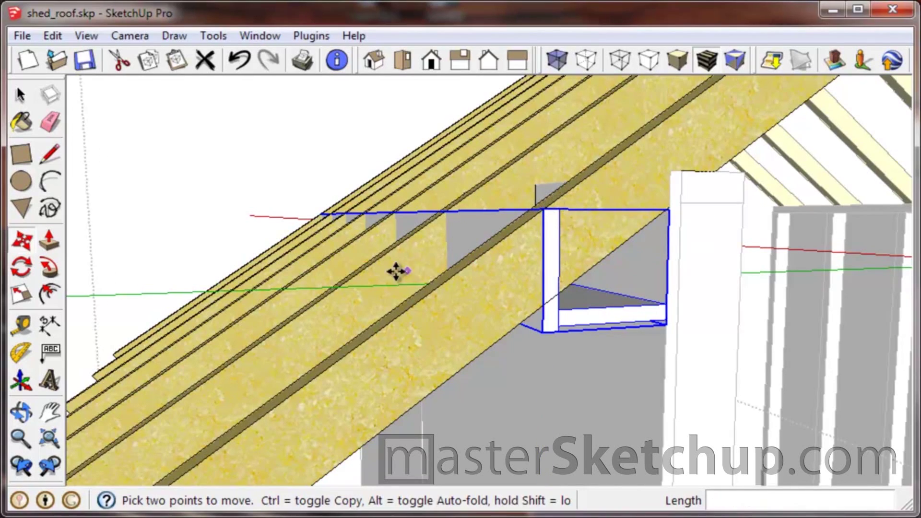
Open the front rafter for editing and draw a line down its face along the fascia's outer edge, from top to bottom edge.
scroll(391, 271, "down", 2)
scroll(506, 252, "up", 4)
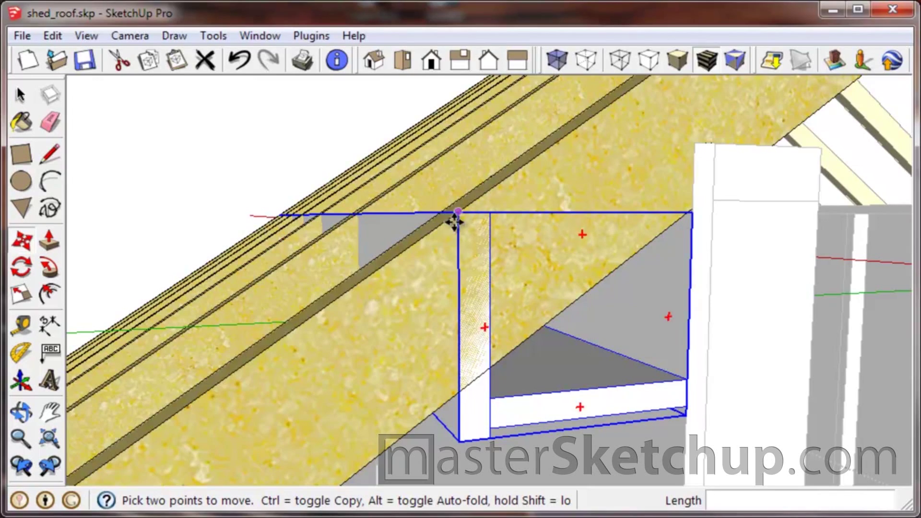
scroll(350, 281, "down", 2)
middle_click_drag(329, 297, 481, 274)
key("space")
left_click(481, 274)
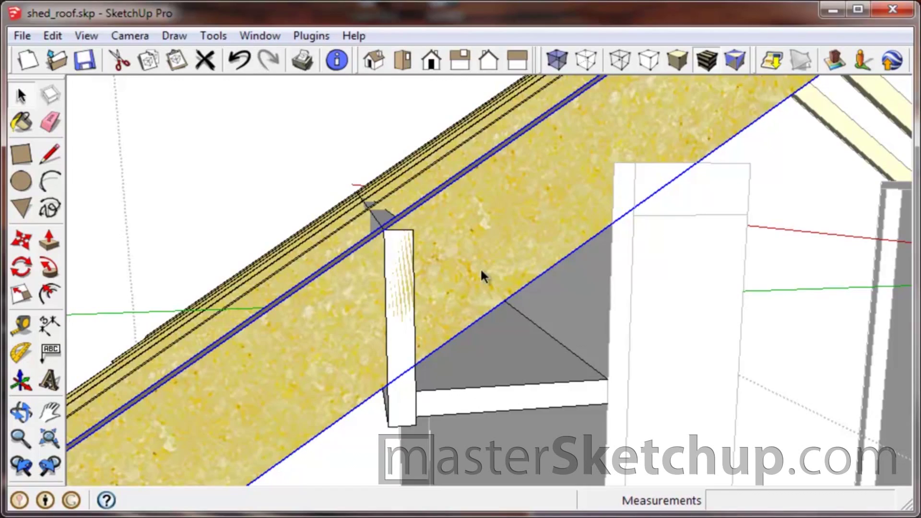
key("h")
middle_click_drag(405, 309, 405, 342)
key("ctrl+a")
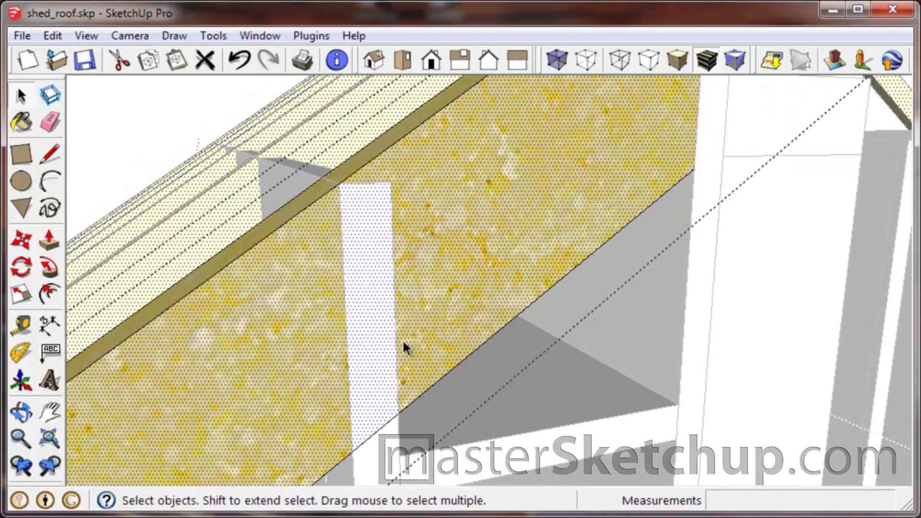
key("l")
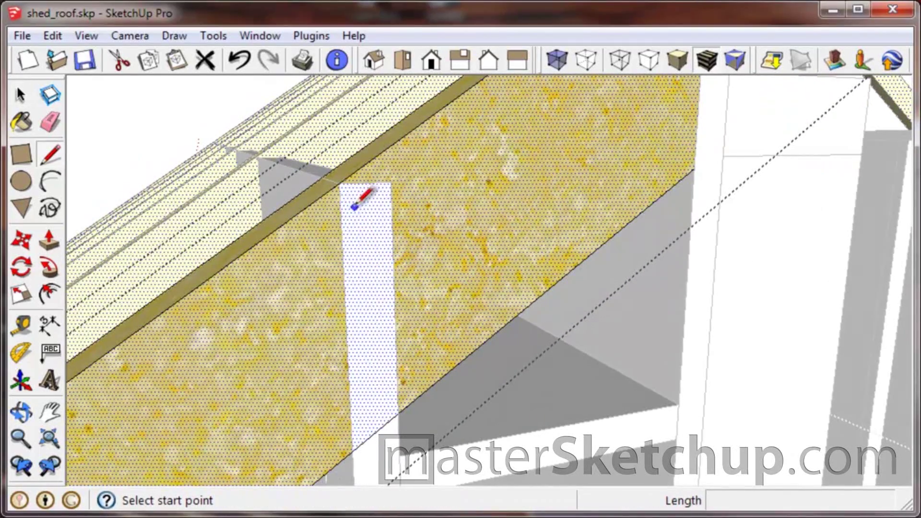
left_click(339, 184)
middle_click_drag(339, 183, 436, 304)
left_click(444, 307)
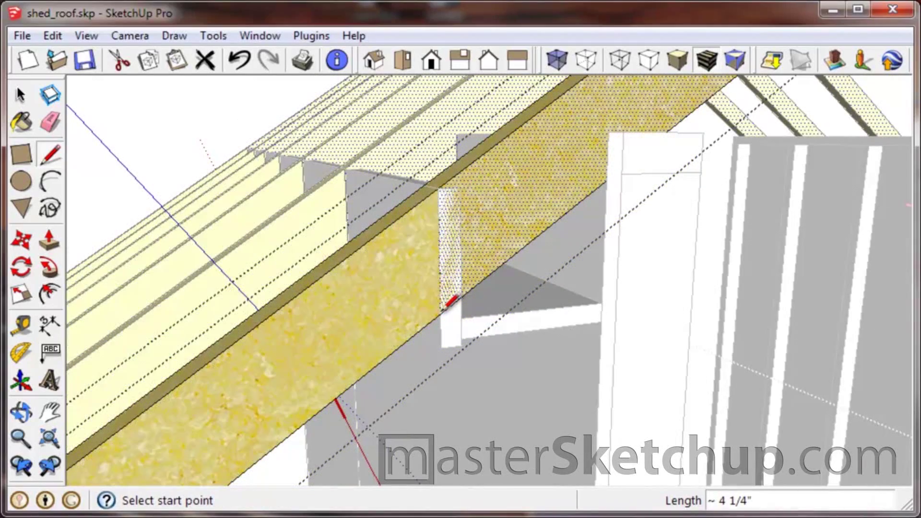
Push the rafter tail outside the line back 1 1/2" through the rafter's full thickness to cut it off.
key("p")
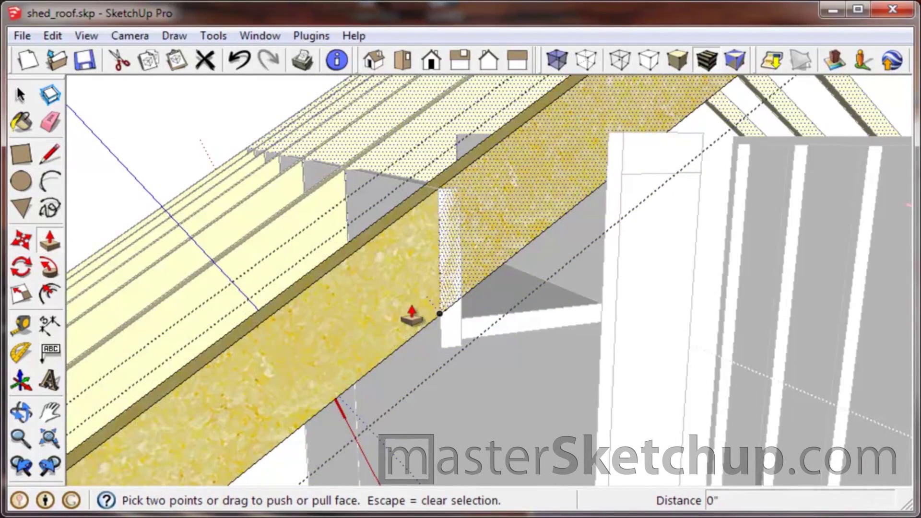
key("space")
left_click(395, 268)
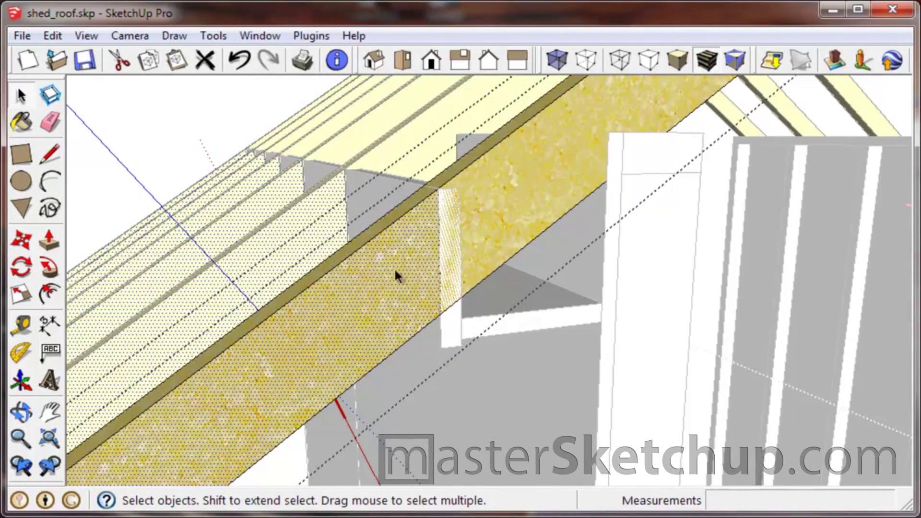
key("p")
left_click_drag(415, 295, 514, 251)
key("o")
key("p")
scroll(477, 254, "up", 5)
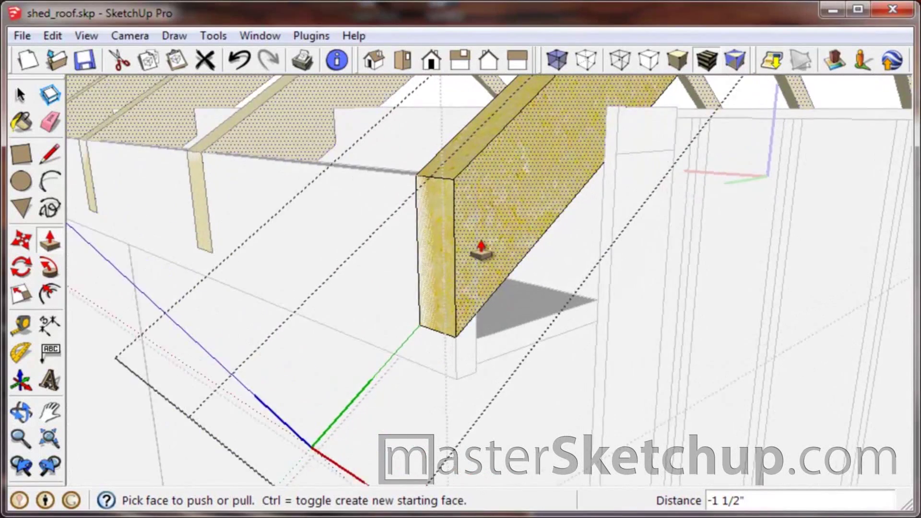
scroll(396, 304, "down", 5)
Move the rafter's cut end face by its lower corner inward along the green axis, flush with the fascia's inner face.
key("space")
left_click(396, 326)
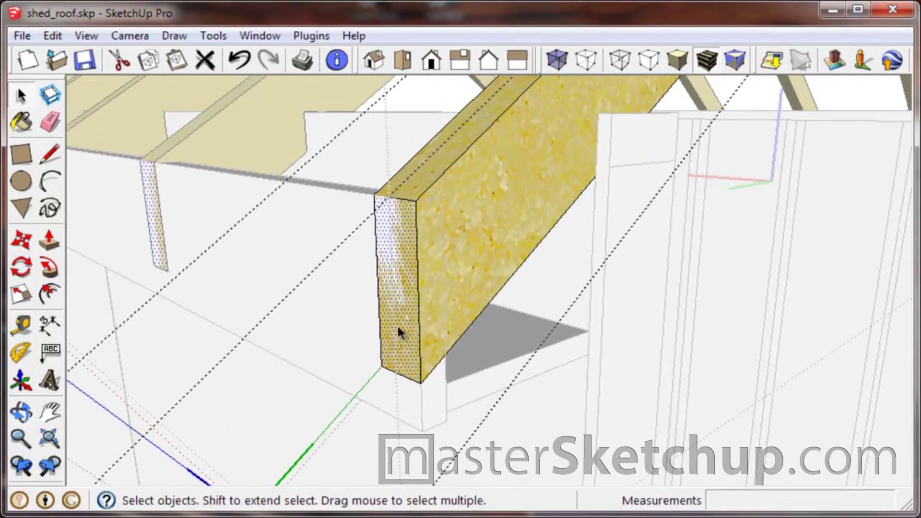
scroll(398, 342, "up", 5)
double_click(398, 341)
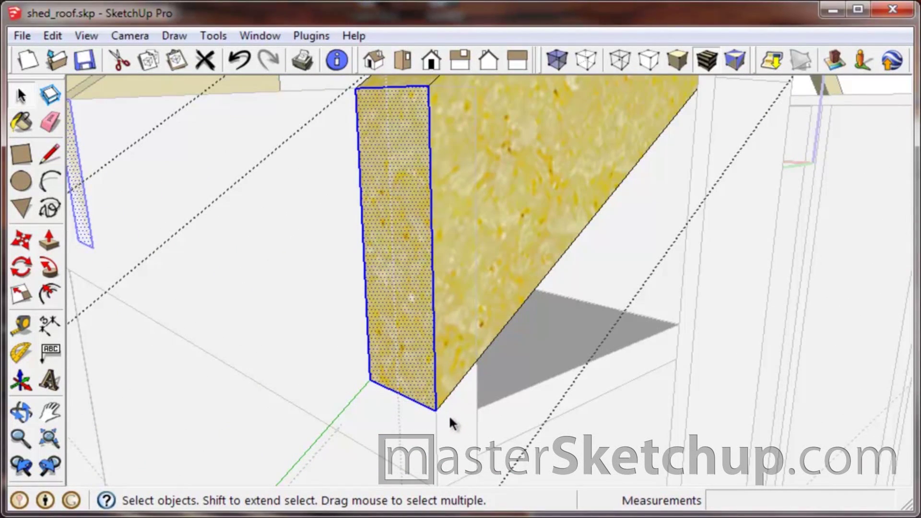
key("m")
left_click(435, 409)
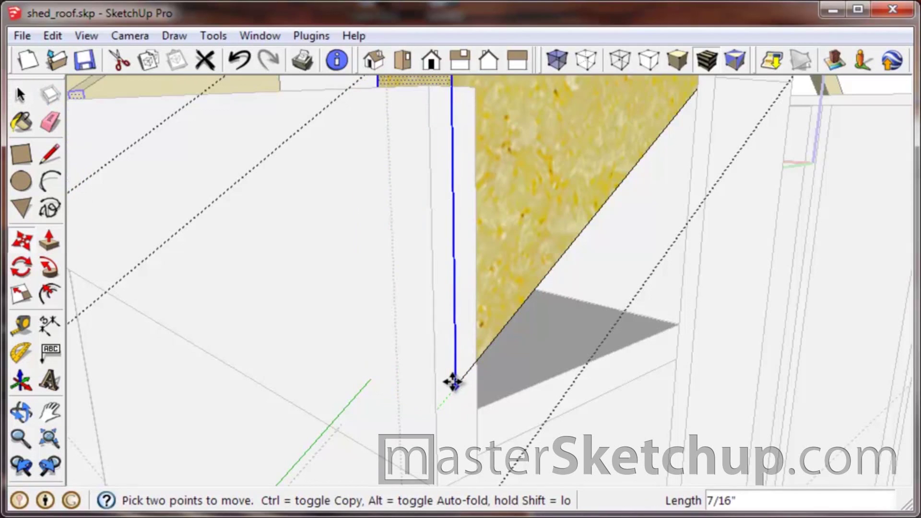
middle_click_drag(475, 369, 436, 402)
scroll(435, 402, "down", 2)
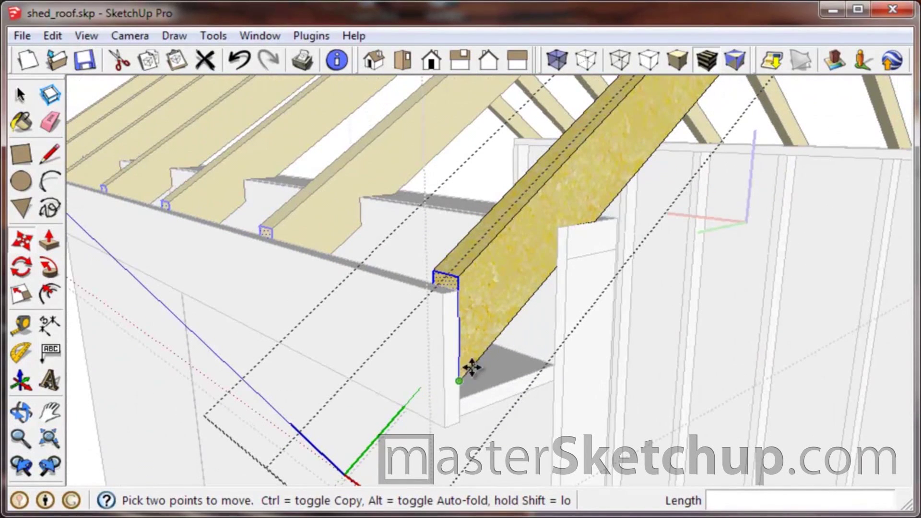
middle_click_drag(470, 385, 456, 313)
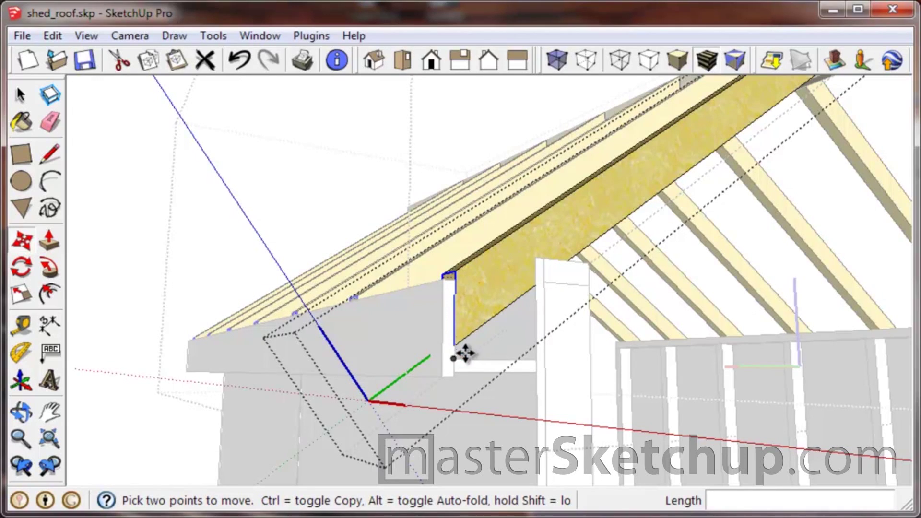
Open the ridge board for editing and push its projecting end back 2' 3 7/8" to the front rafters.
middle_click_drag(518, 360, 445, 391)
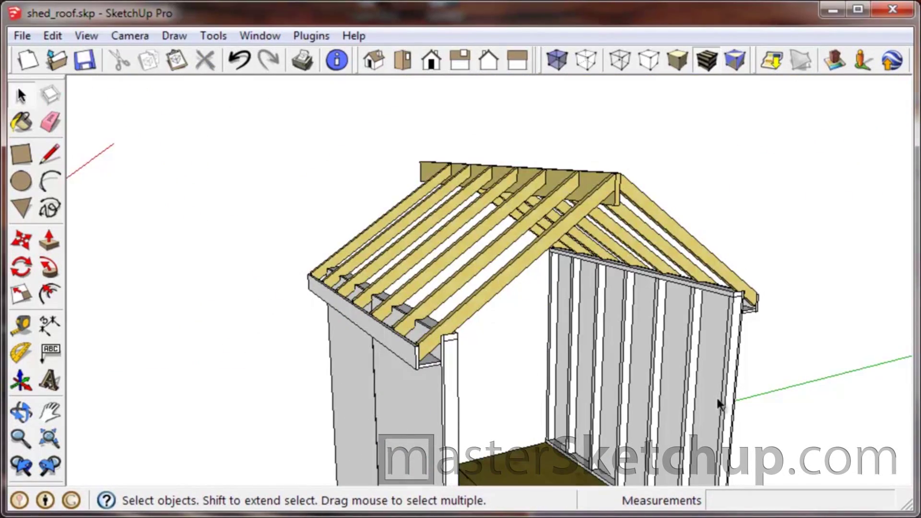
middle_click_drag(715, 395, 474, 356)
middle_click_drag(356, 312, 398, 254)
scroll(396, 254, "up", 2)
double_click(385, 262)
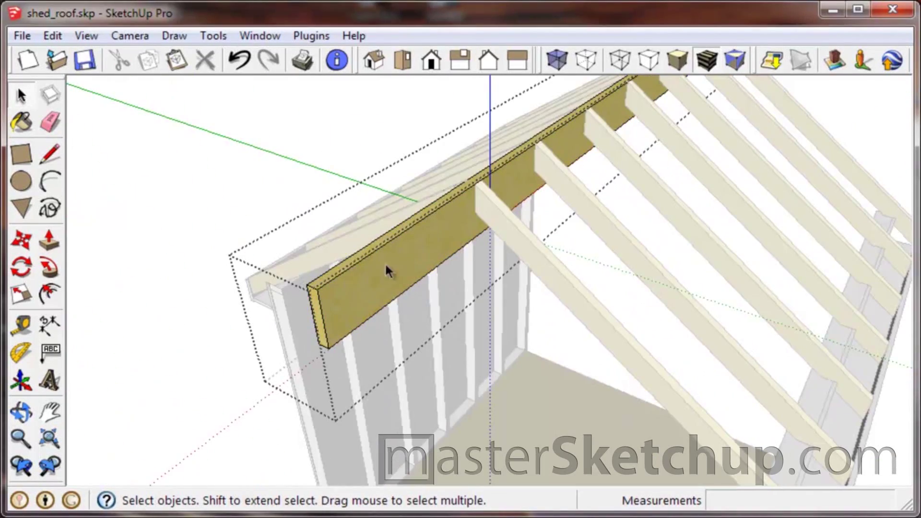
key("p")
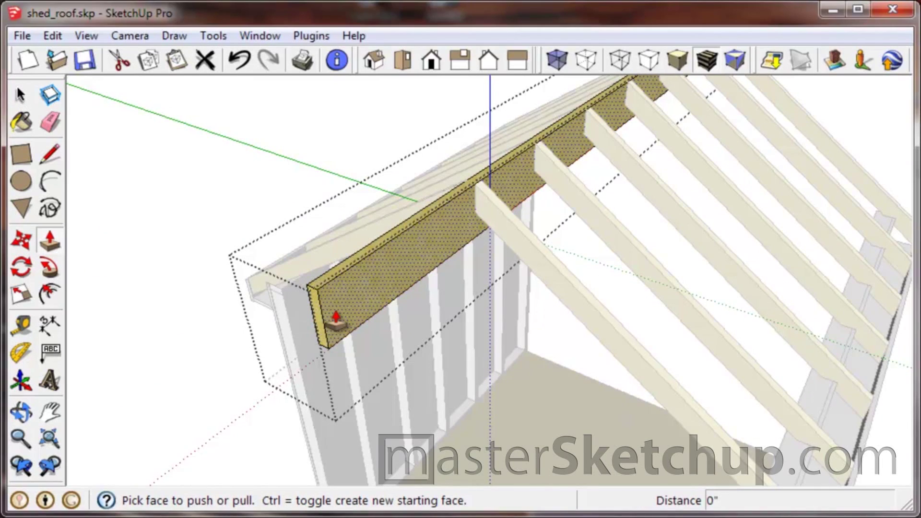
left_click_drag(318, 331, 586, 317)
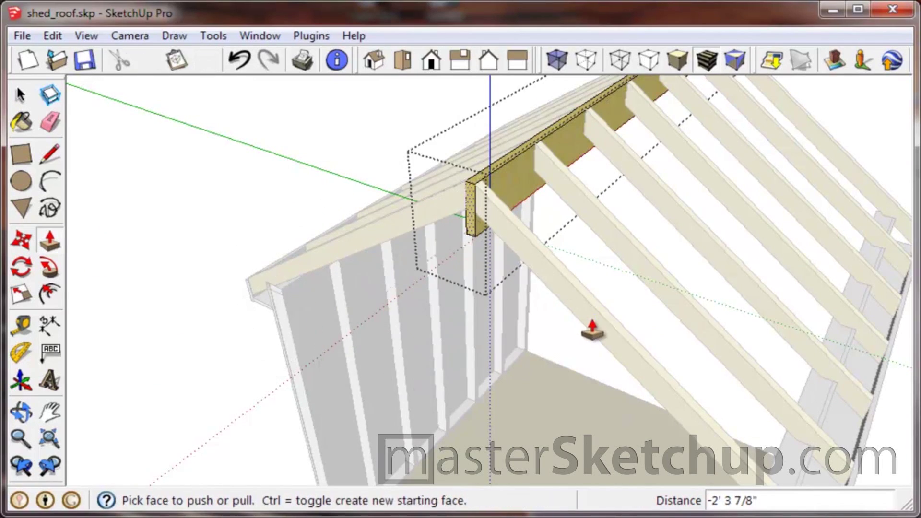
scroll(422, 226, "down", 4)
key("space")
middle_click_drag(769, 166, 603, 439)
Draw a 3.5" deep rectangle on the floor along its front edge, spanning between the two side walls, for a bottom plate.
scroll(587, 394, "up", 3)
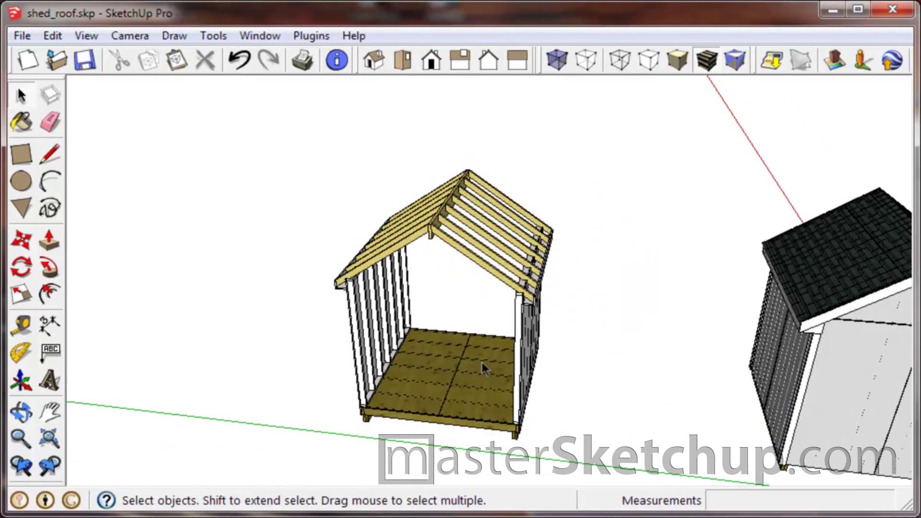
scroll(378, 408, "up", 10)
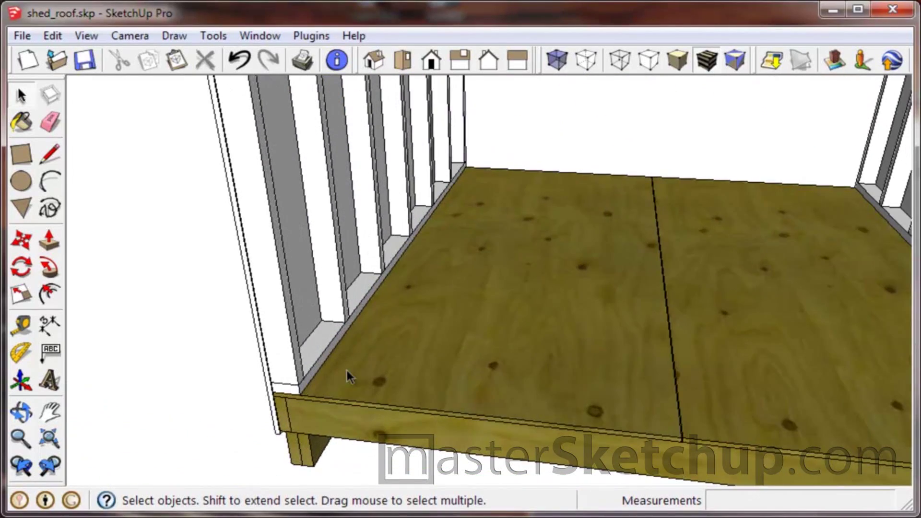
scroll(334, 402, "down", 10)
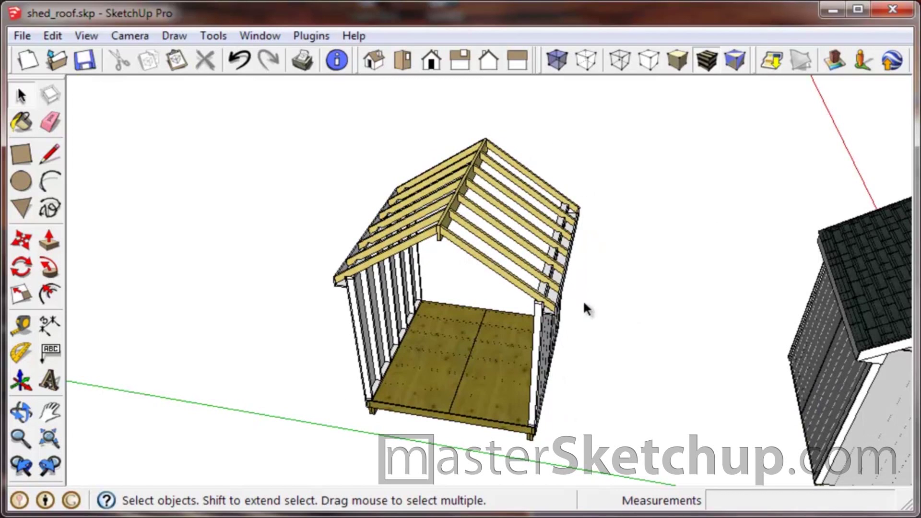
scroll(343, 411, "up", 10)
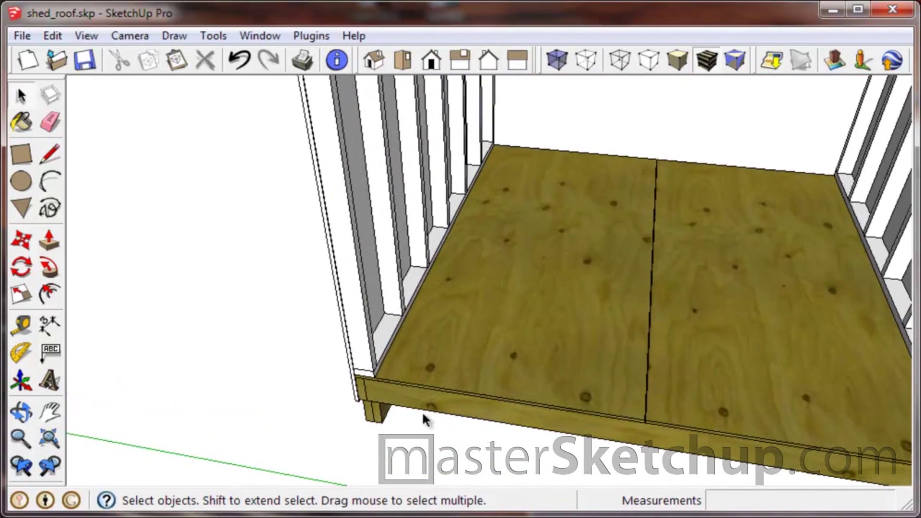
scroll(421, 410, "up", 2)
key("r")
left_click(370, 353)
scroll(353, 361, "down", 3)
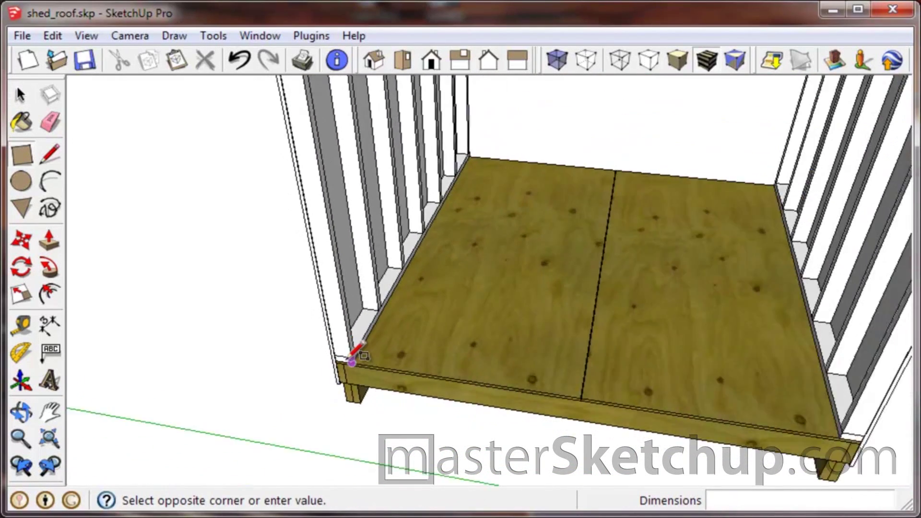
scroll(352, 360, "down", 3)
scroll(705, 380, "up", 6)
middle_click_drag(646, 374, 715, 370)
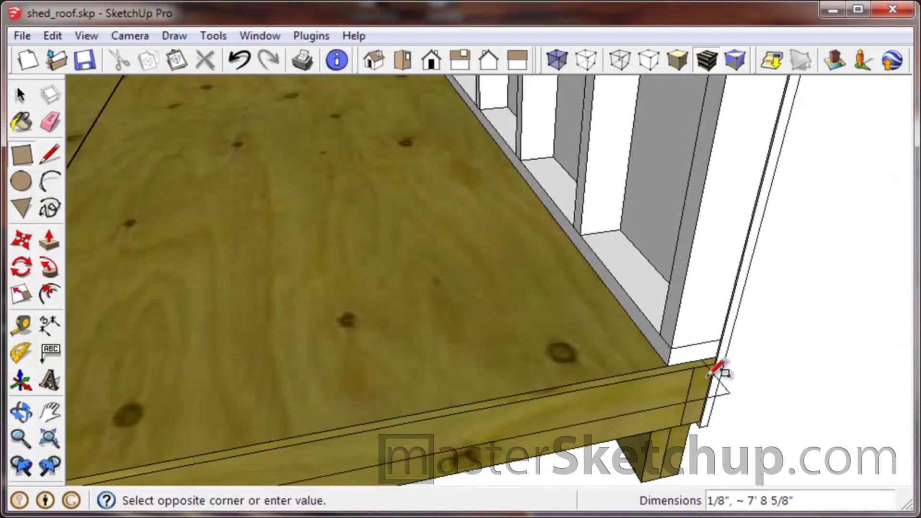
left_click(638, 328)
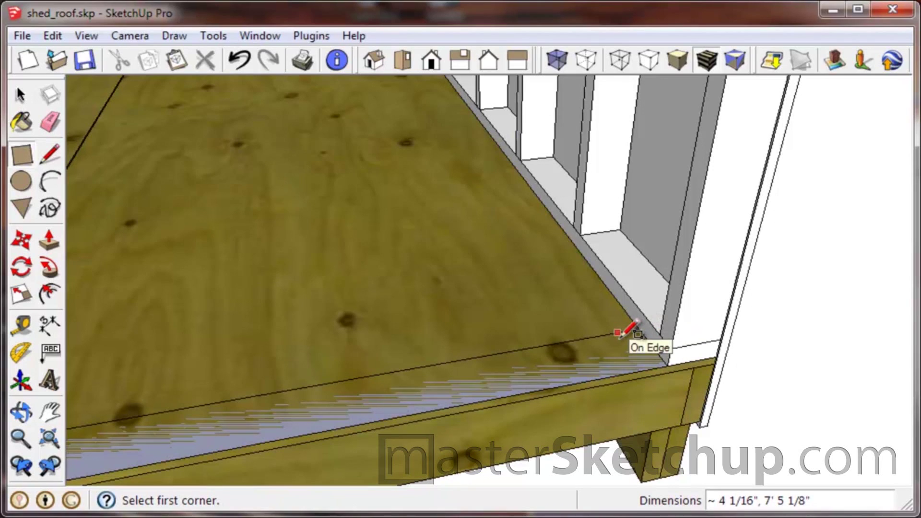
key("Return")
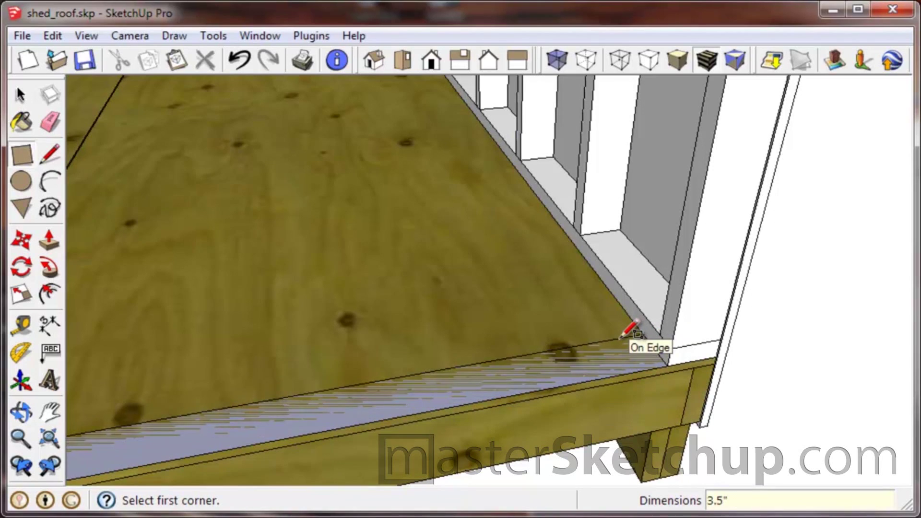
Extrude the front plate rectangle upward to the same height as the side wall's bottom plate.
key("p")
left_click(617, 365)
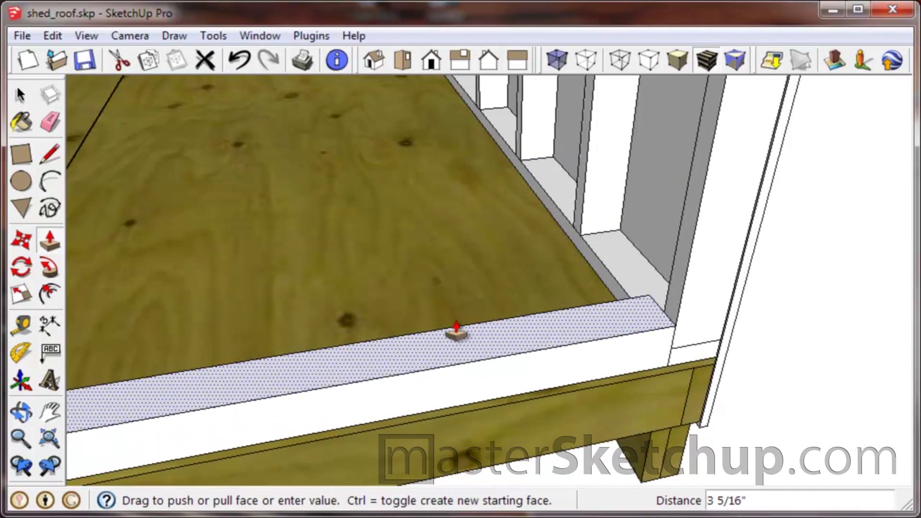
left_click(383, 335)
key("o")
left_click_drag(380, 334, 890, 403)
key("p")
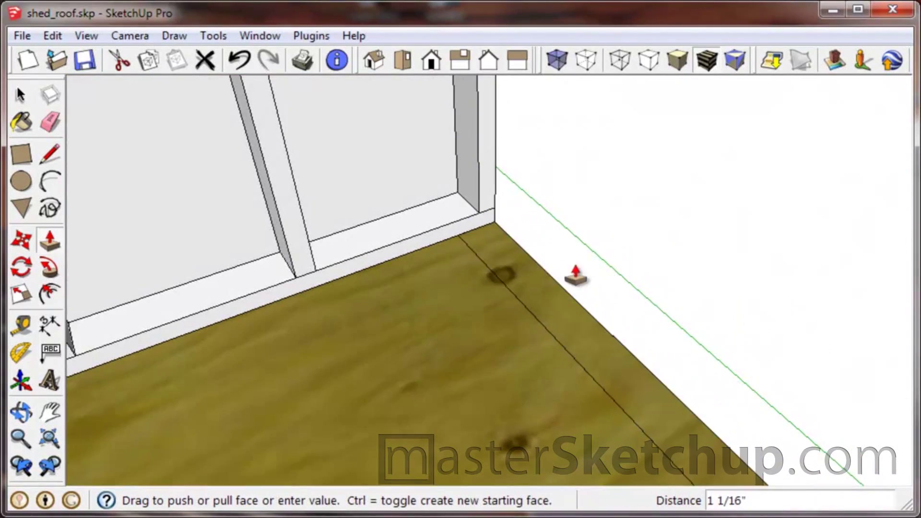
left_click(467, 247)
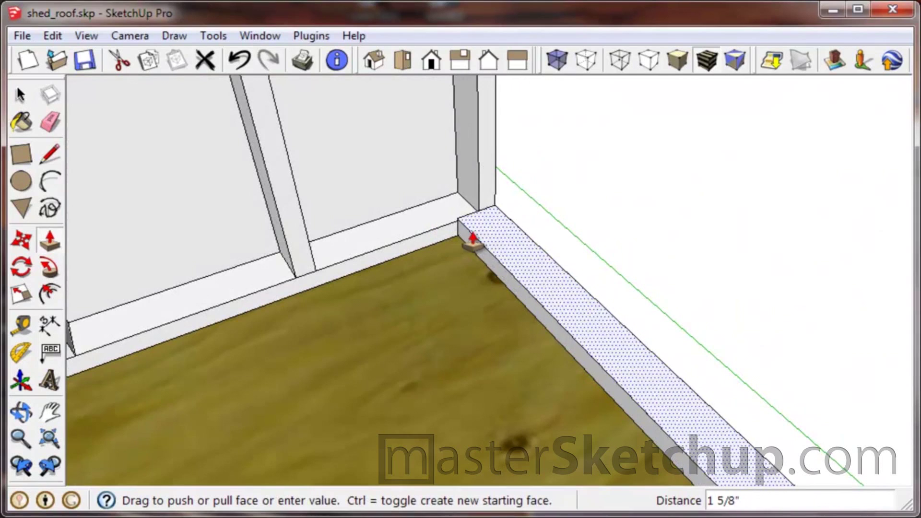
left_click(378, 246)
Select all of the front bottom plate's geometry and make it a group.
middle_click_drag(482, 284, 465, 292)
key("space")
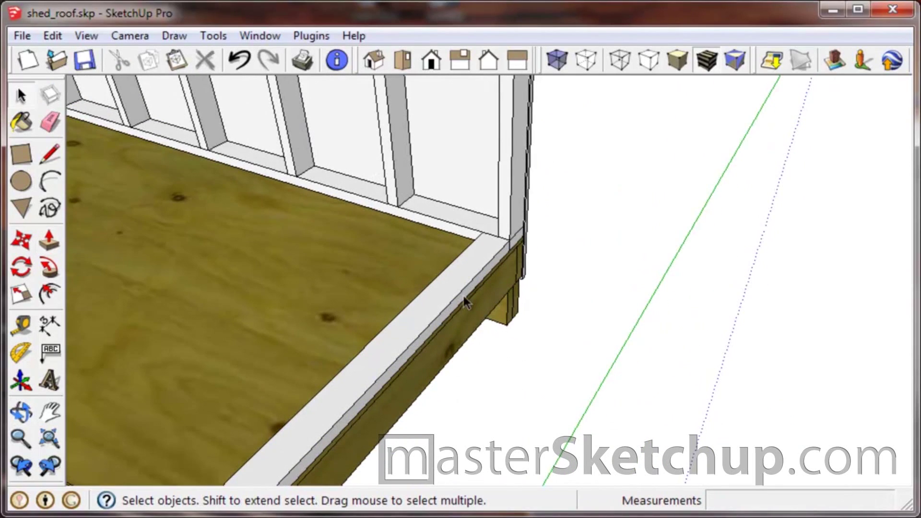
left_click(463, 287)
right_click(462, 285)
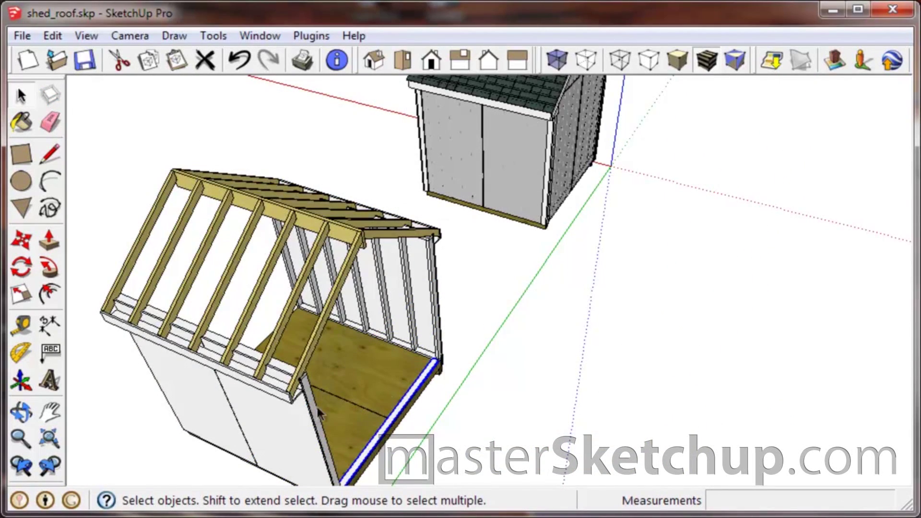
Open the finished reference shed and examine how its gable-end wall studs meet the plate and rafters.
middle_click_drag(317, 405, 237, 283)
scroll(237, 279, "up", 2)
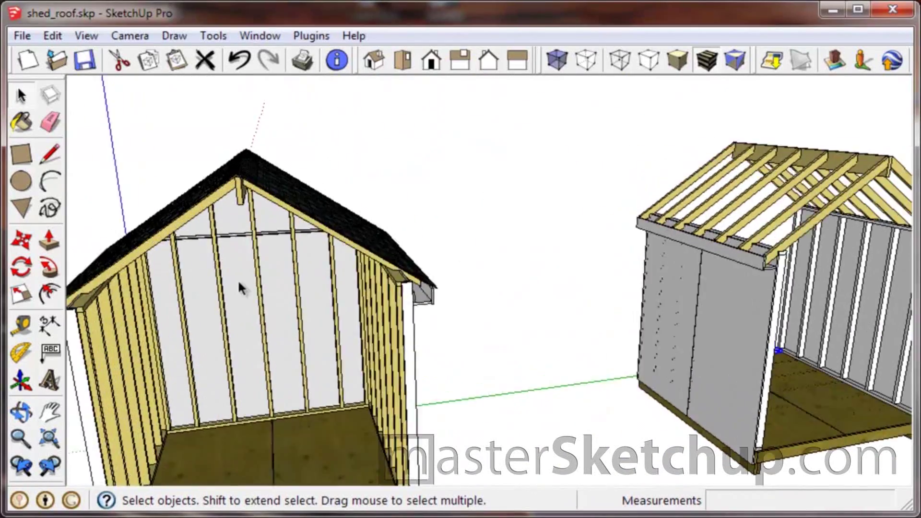
scroll(238, 283, "up", 2)
left_click(280, 375)
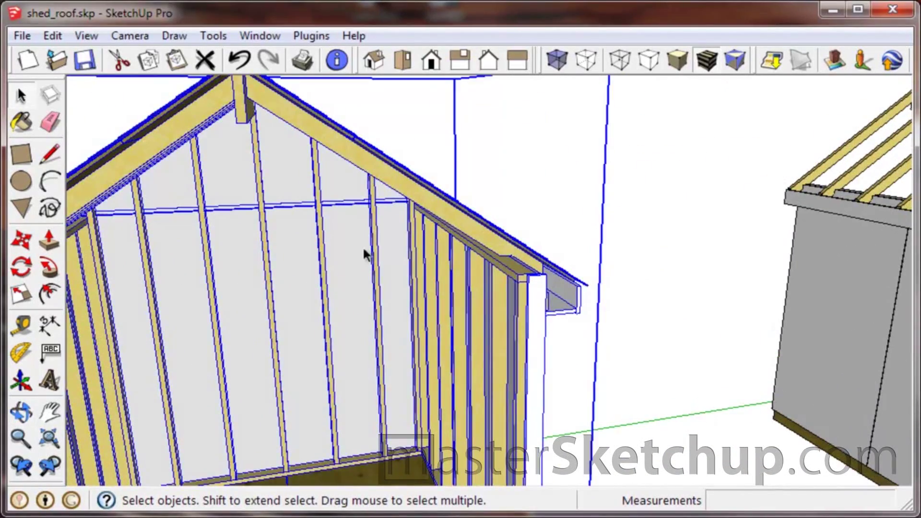
scroll(333, 291, "down", 4)
double_click(316, 306)
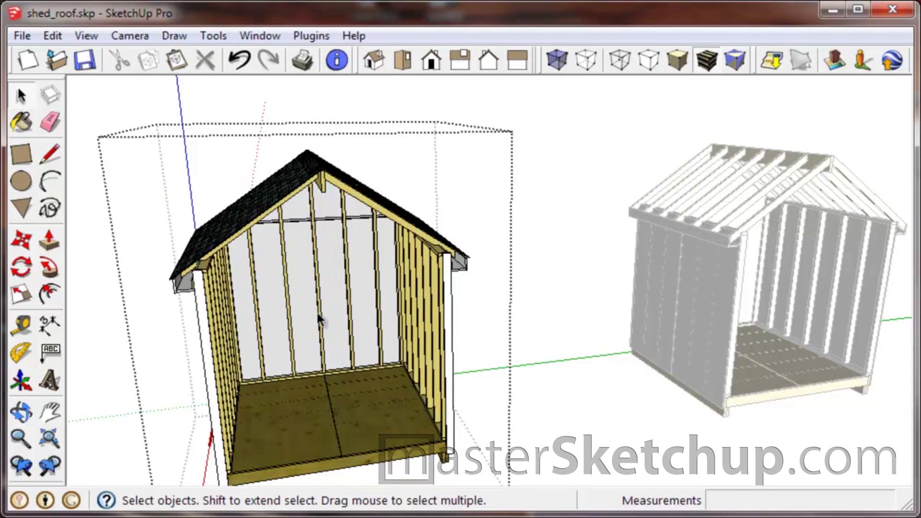
left_click(315, 308)
scroll(314, 310, "up", 3)
scroll(344, 430, "down", 4)
middle_click_drag(344, 429, 336, 420)
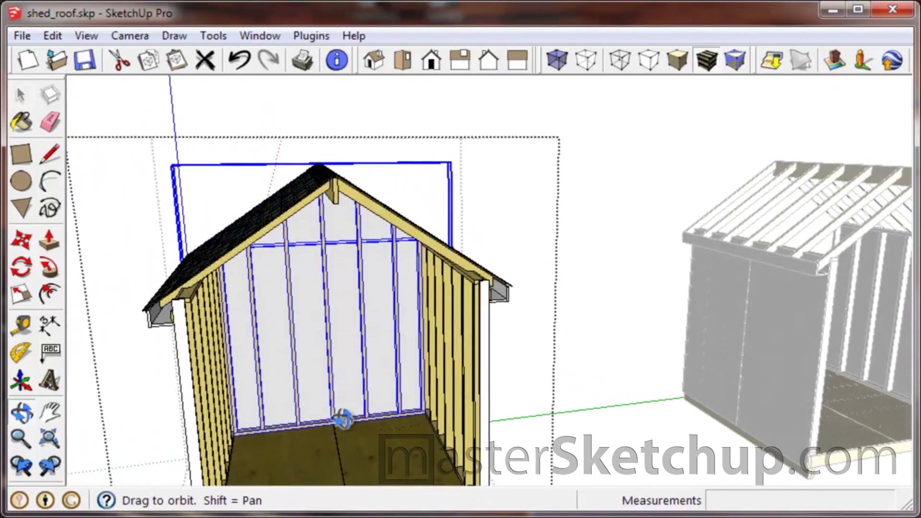
scroll(333, 414, "up", 2)
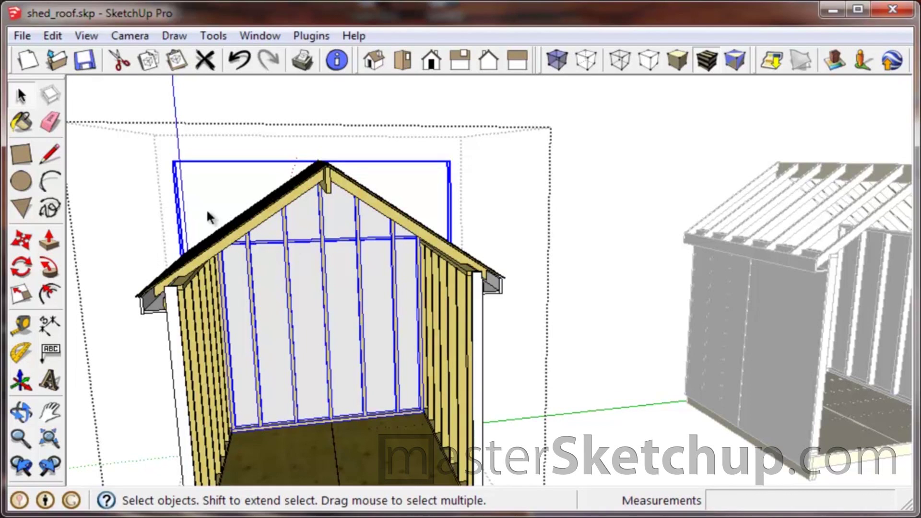
middle_click_drag(425, 264, 402, 234)
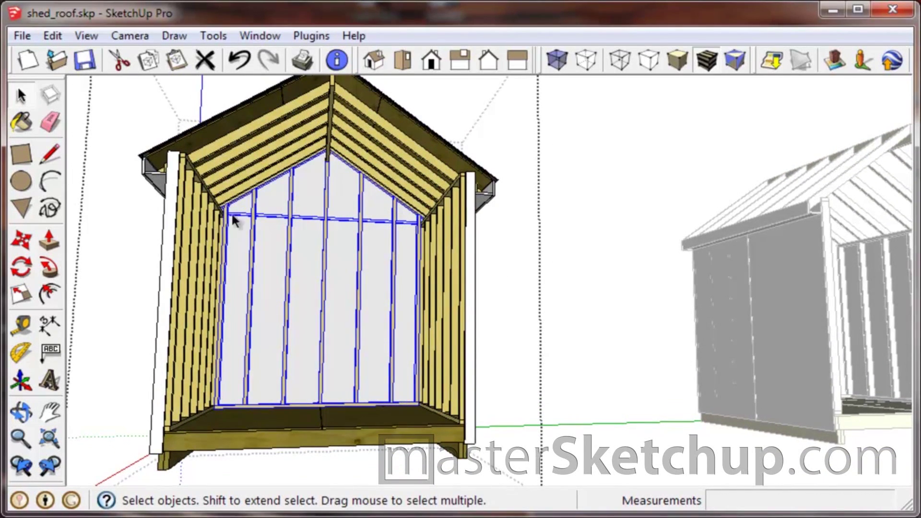
Draw a 1.5" wide stud footprint across the front plate's full depth at its end against the side wall.
scroll(283, 184, "down", 6)
middle_click_drag(382, 269, 561, 271)
scroll(534, 346, "up", 8)
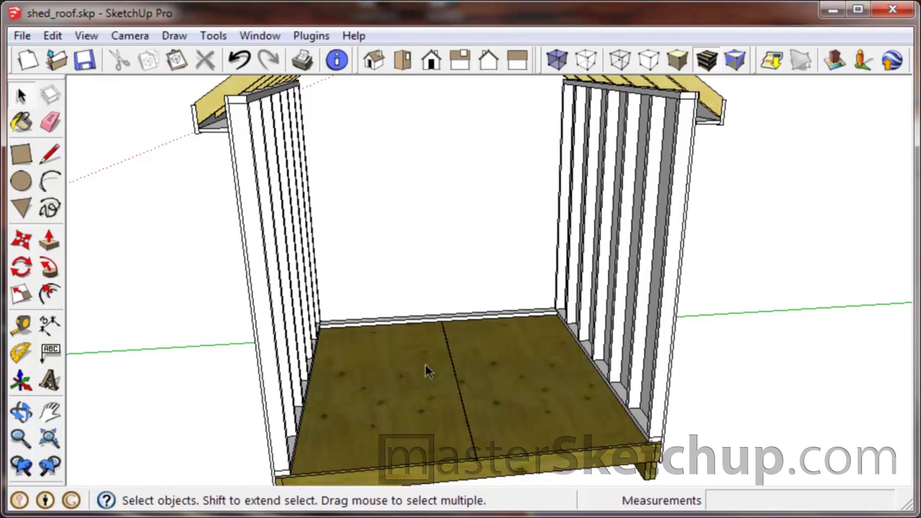
middle_click_drag(425, 361, 437, 390)
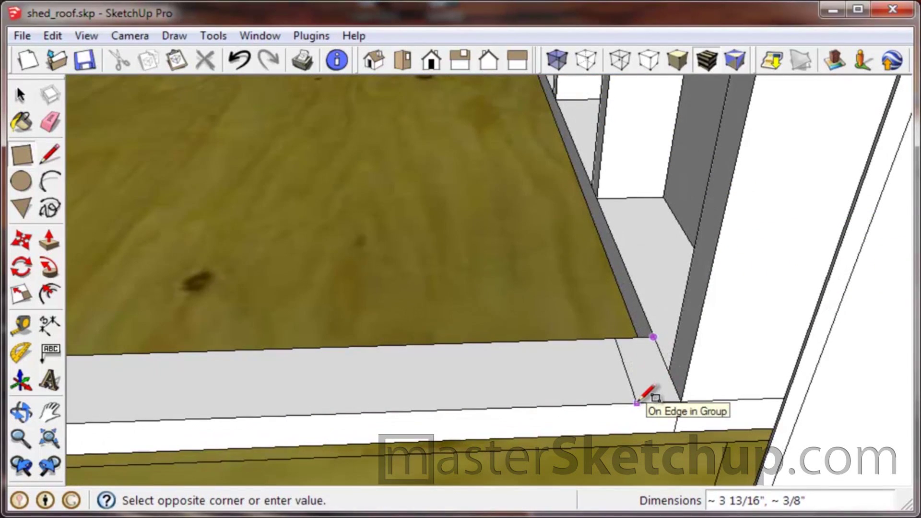
left_click(637, 403)
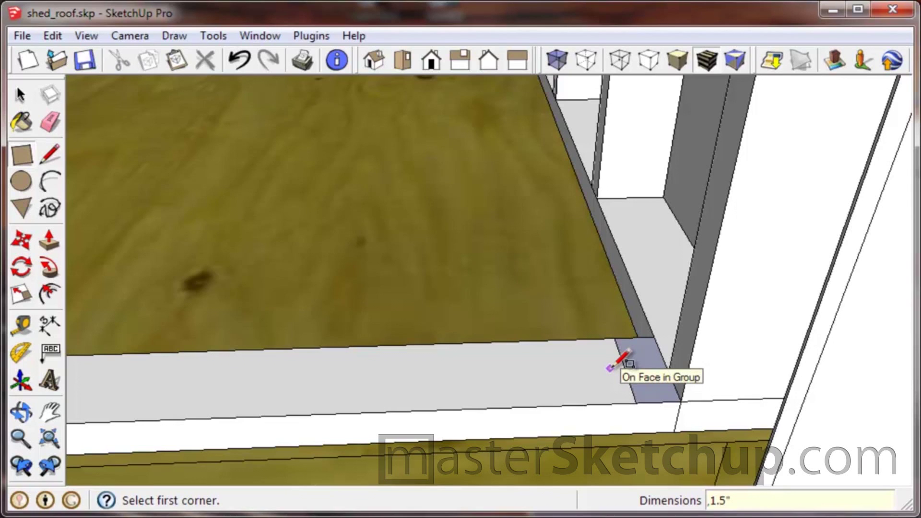
Extrude the stud footprint up about 10' 4 1/16" so it extends past the rafters.
key("p")
scroll(643, 382, "down", 10)
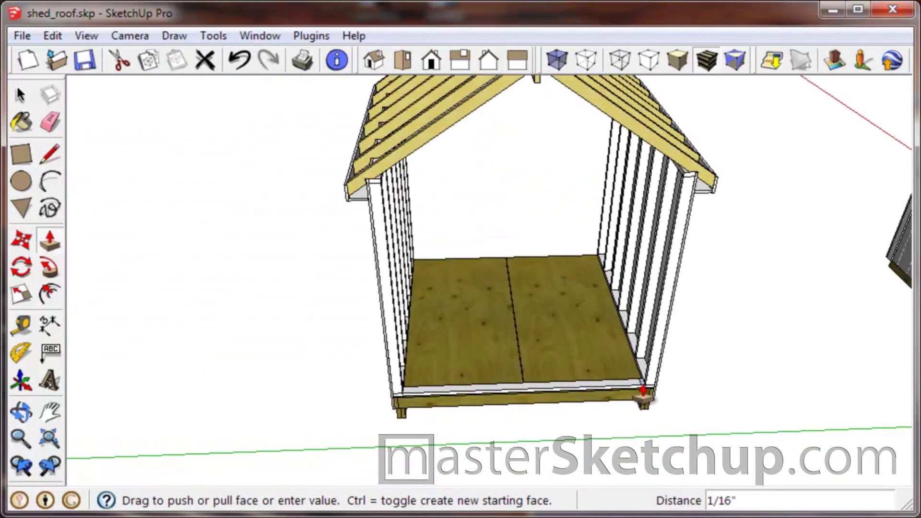
left_click_drag(656, 372, 569, 154)
scroll(572, 149, "up", 2)
scroll(494, 159, "up", 2)
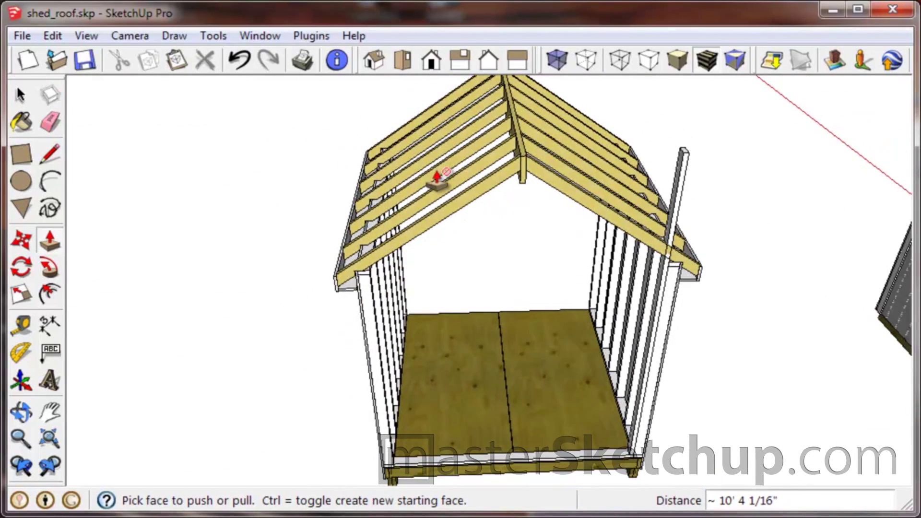
scroll(436, 178, "down", 2)
scroll(540, 200, "up", 3)
Select all of the tall corner stud's geometry and make it a group.
key("space")
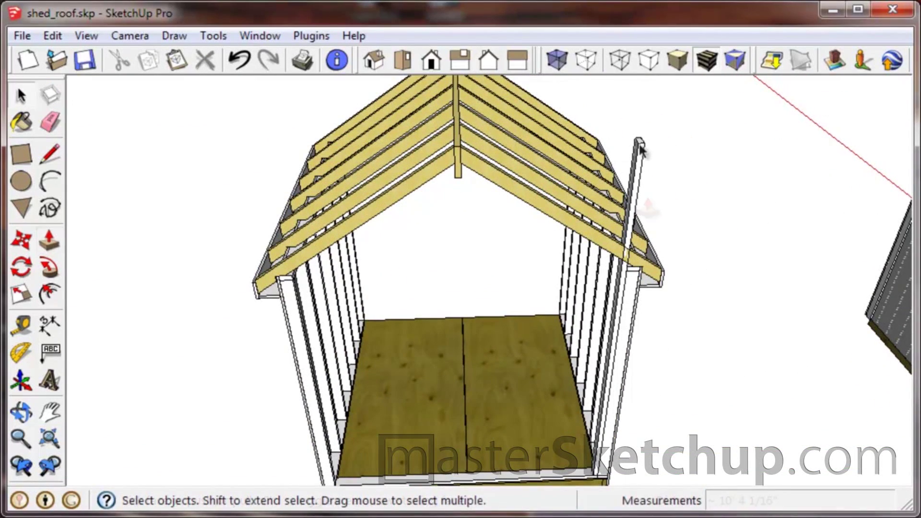
left_click(639, 145)
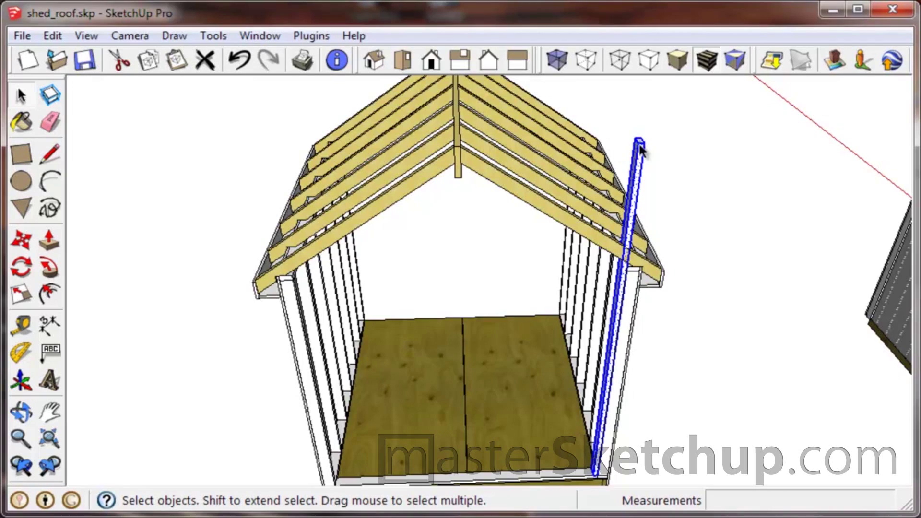
scroll(639, 157, "up", 2)
right_click(637, 143)
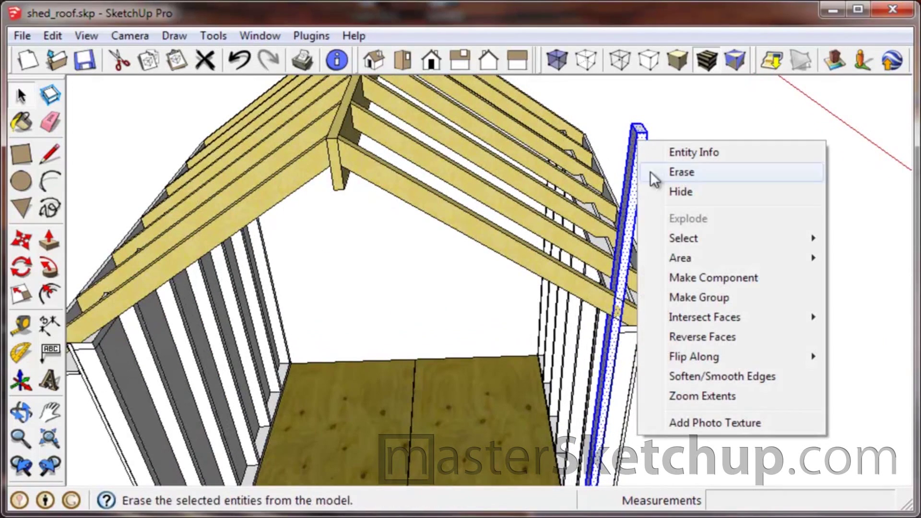
left_click(696, 299)
scroll(603, 196, "down", 5)
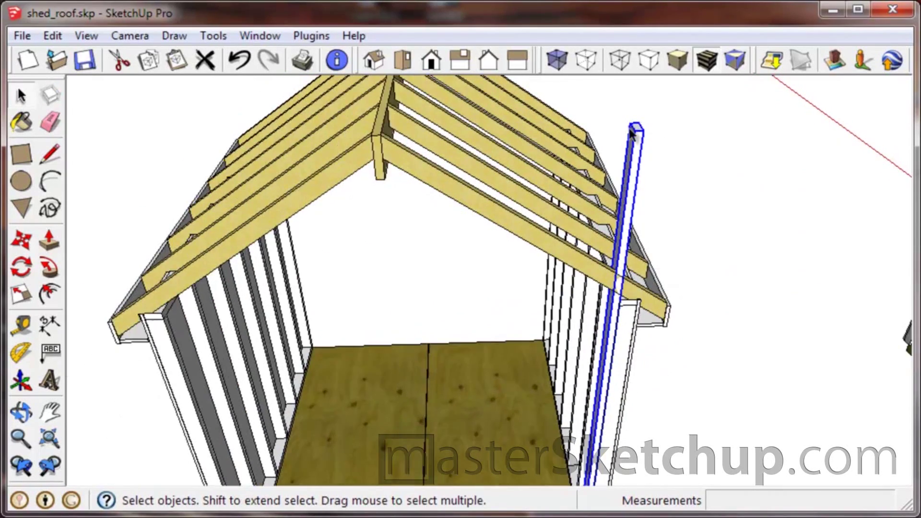
Copy the tall corner stud along the front plate so it lines up with the end of the ridge board.
key("m")
key("ctrl")
left_click(581, 419)
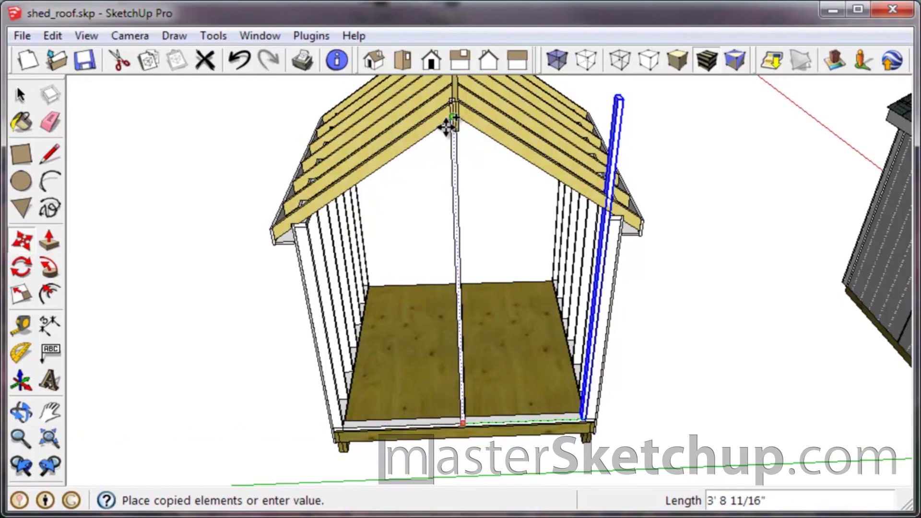
scroll(456, 99, "up", 5)
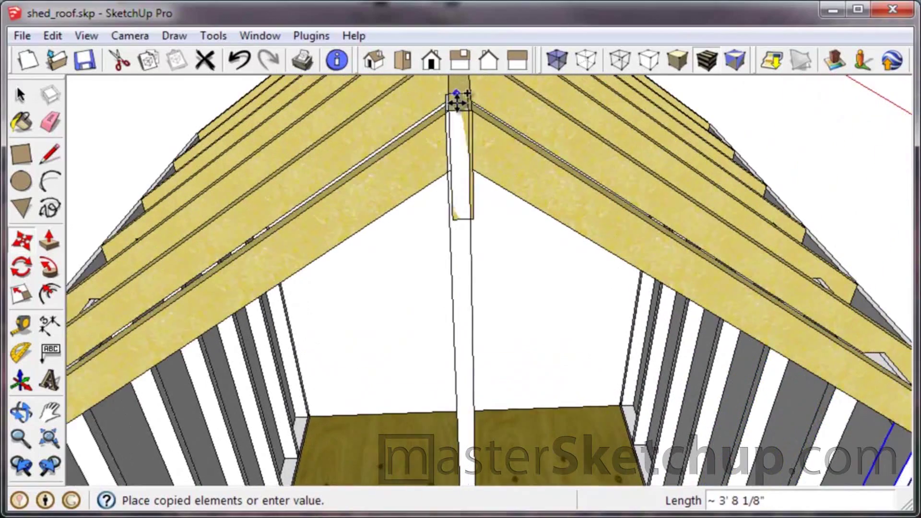
scroll(456, 102, "up", 2)
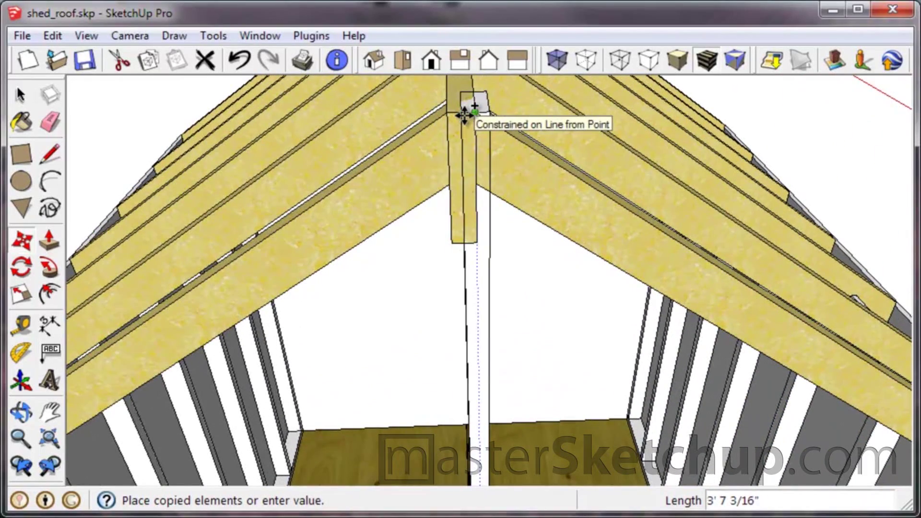
left_click(458, 111)
middle_click_drag(459, 112, 356, 130)
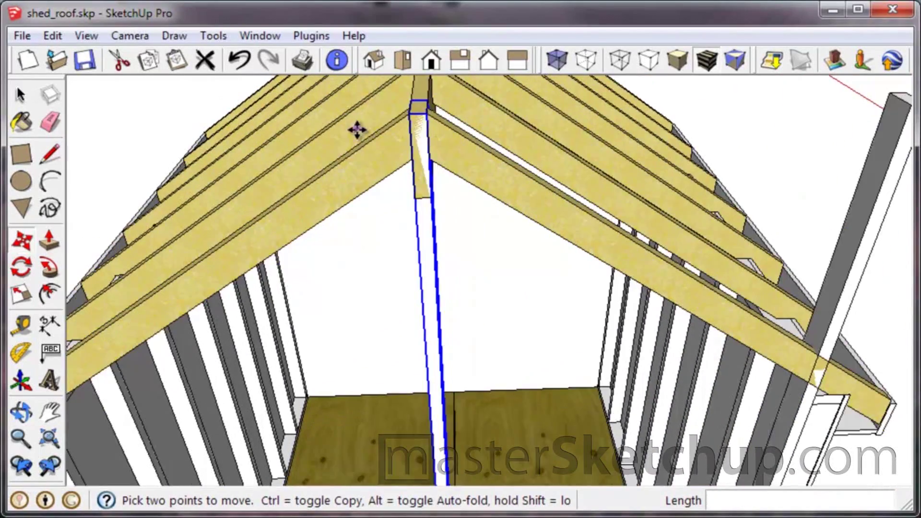
Divide the stud's copy distance by 3 to add evenly spaced studs between the corner and the ridge.
scroll(356, 129, "down", 5)
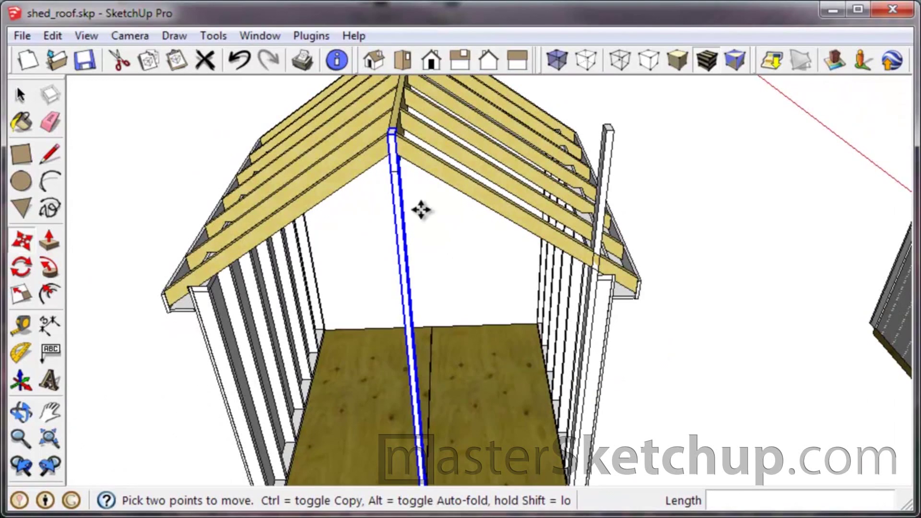
scroll(421, 210, "down", 4)
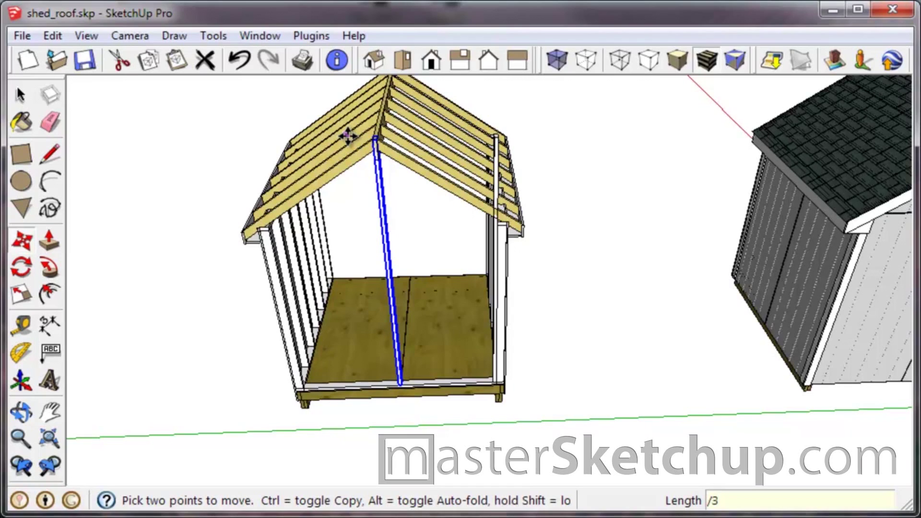
key("Return")
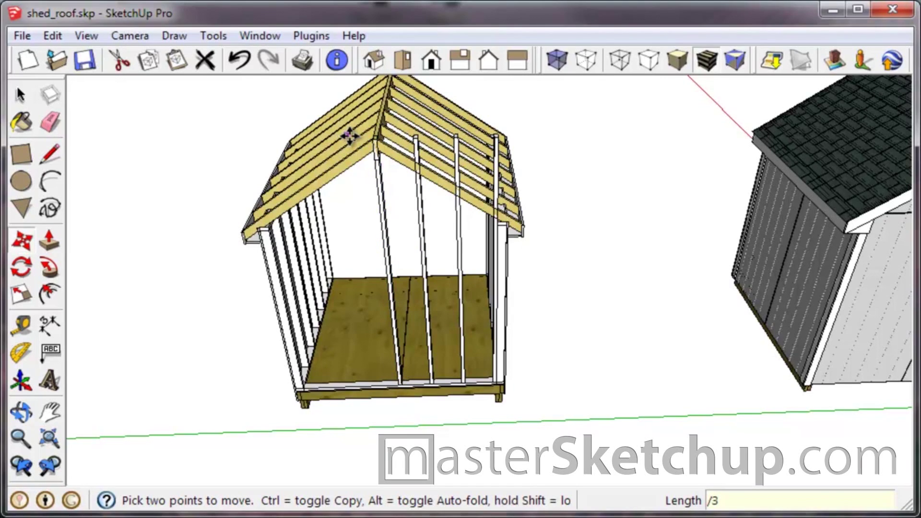
Copy a stud to the opposite end of the front plate and divide the 3' 7 11/16" copy distance by 3.
key("q")
key("m")
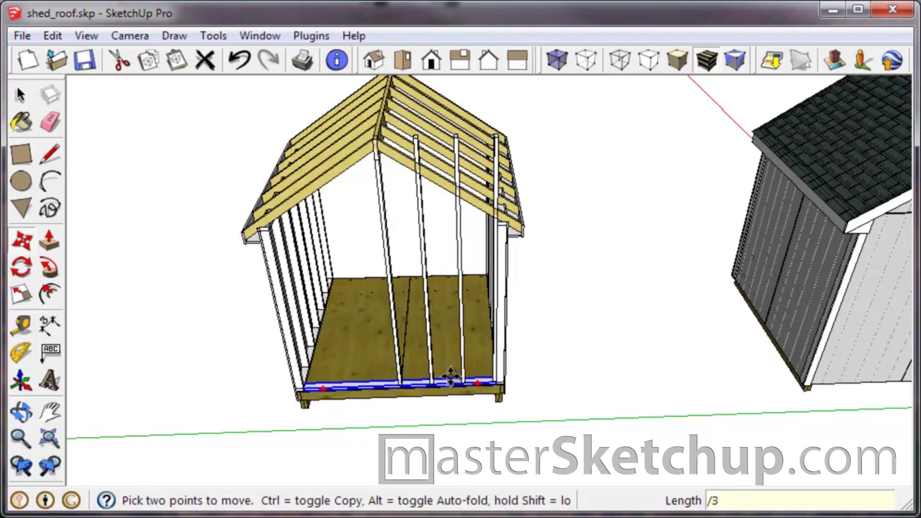
key("Escape")
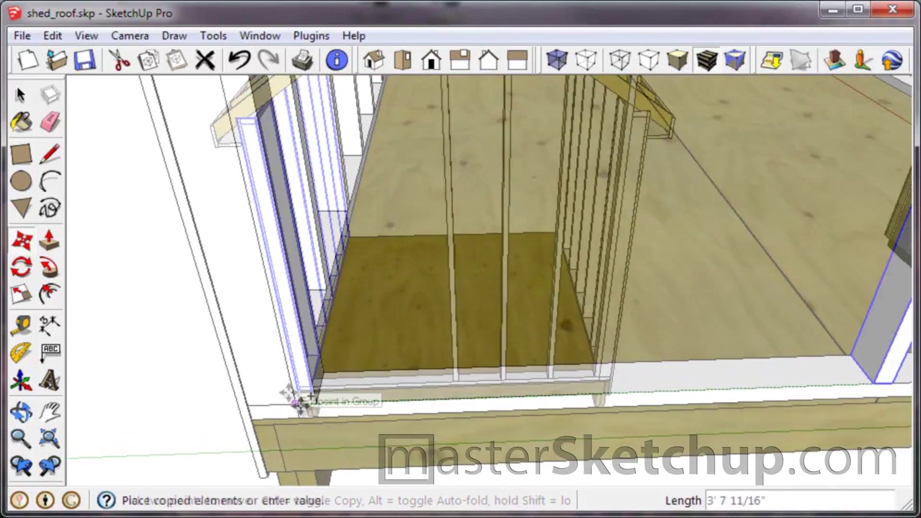
scroll(298, 401, "up", 3)
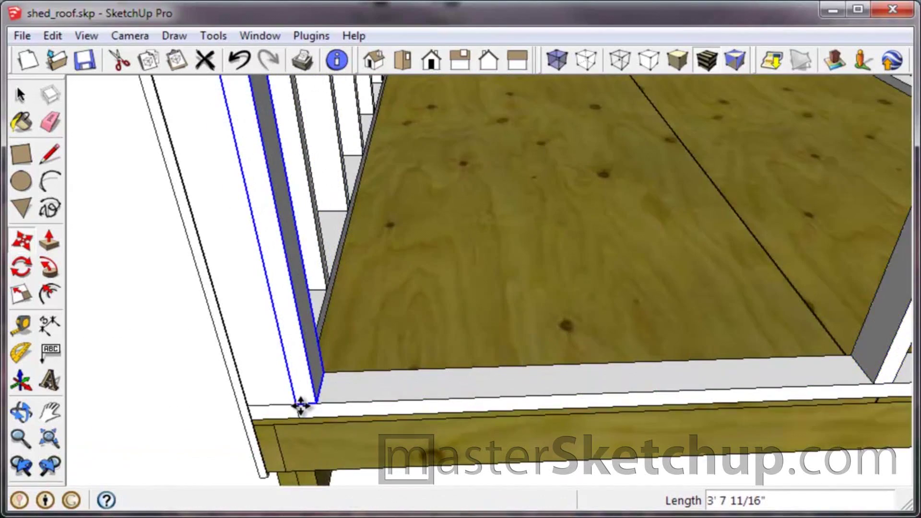
scroll(240, 384, "down", 3)
scroll(261, 405, "down", 2)
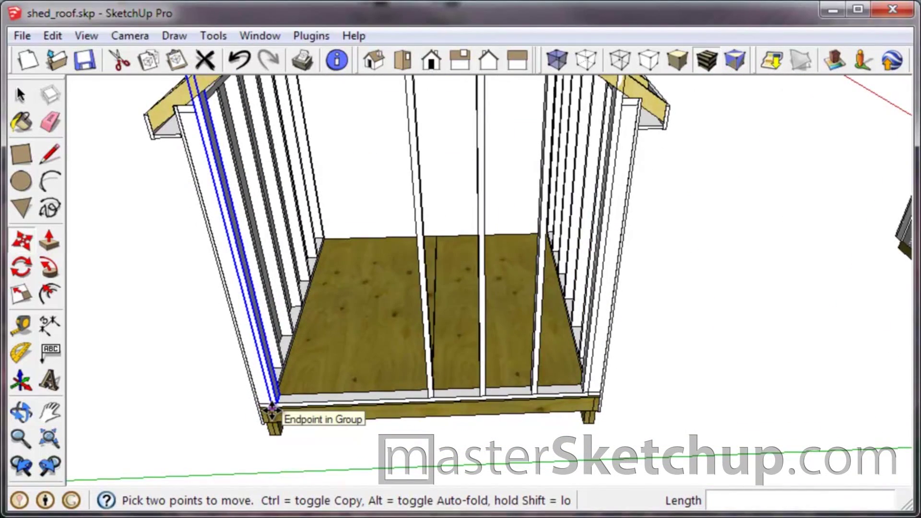
type("/3")
key("Return")
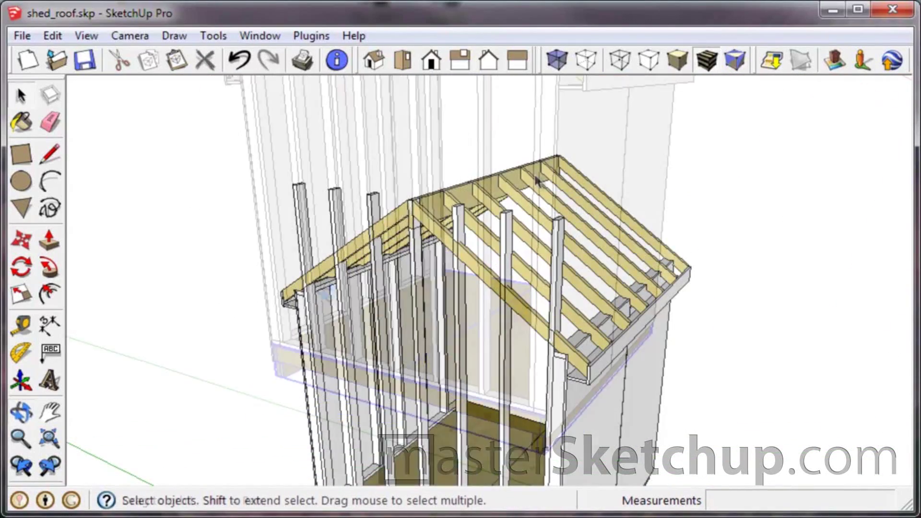
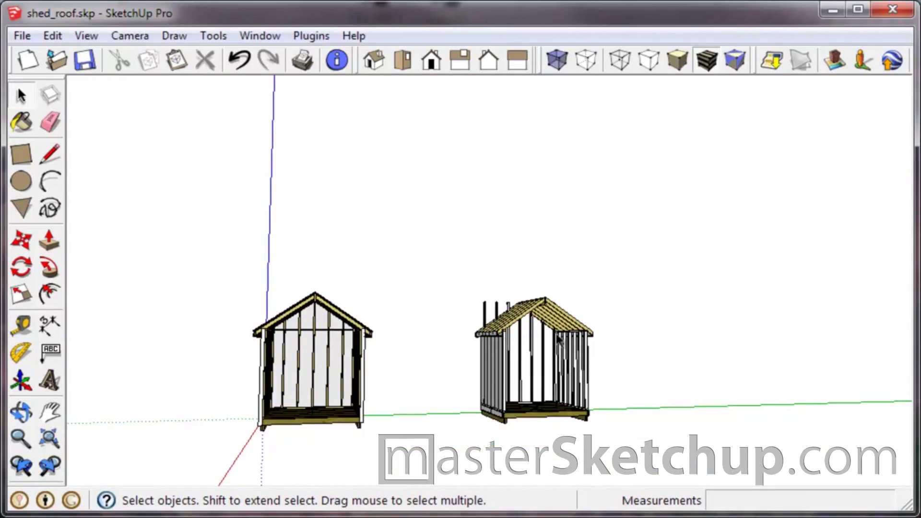
Select all seven tall gable-end studs and make them one group.
scroll(620, 343, "up", 6)
middle_click_drag(539, 326, 353, 465)
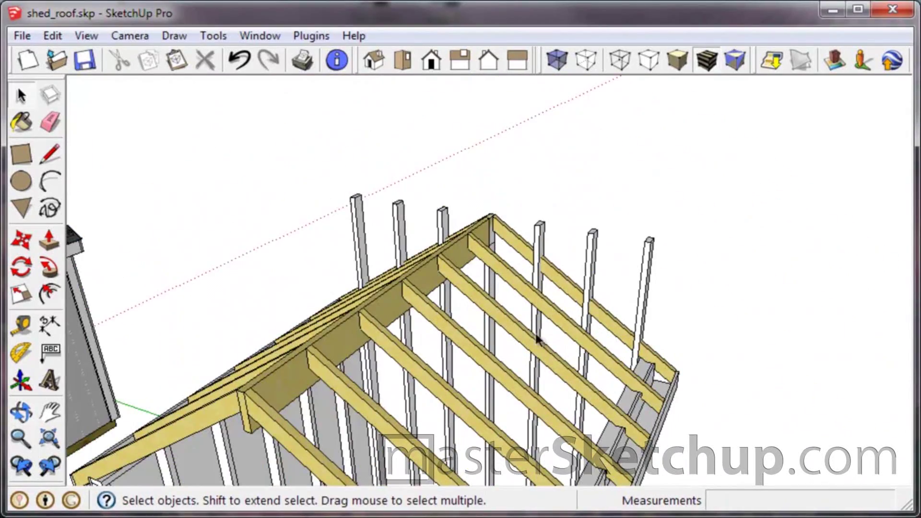
scroll(551, 262, "up", 2)
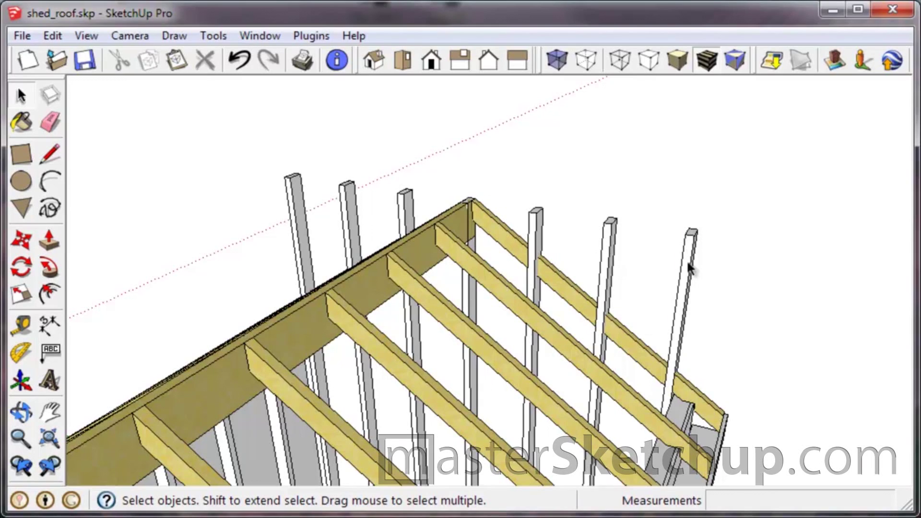
left_click(689, 268)
left_click(610, 259, "shift")
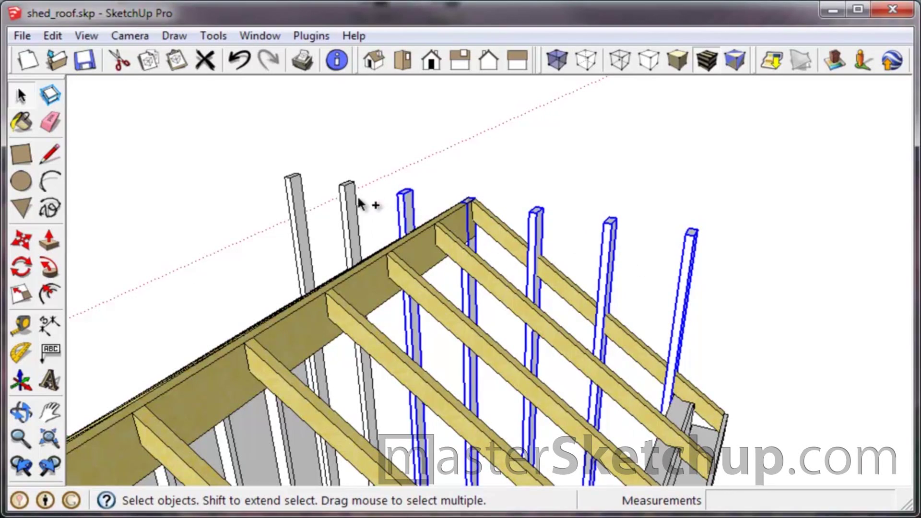
right_click(296, 209)
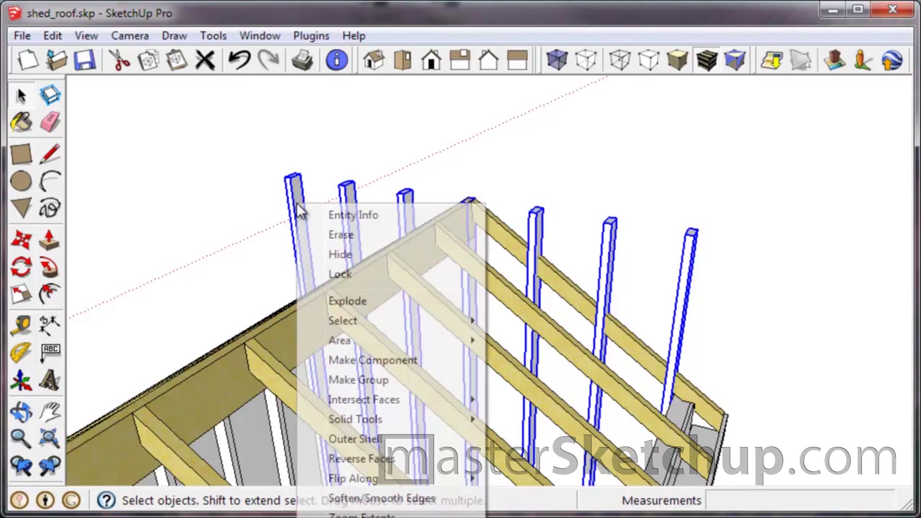
left_click(458, 386)
Open the gable stud group and copy an end stud by its top corner to the ridge peak.
middle_click_drag(552, 354, 161, 312)
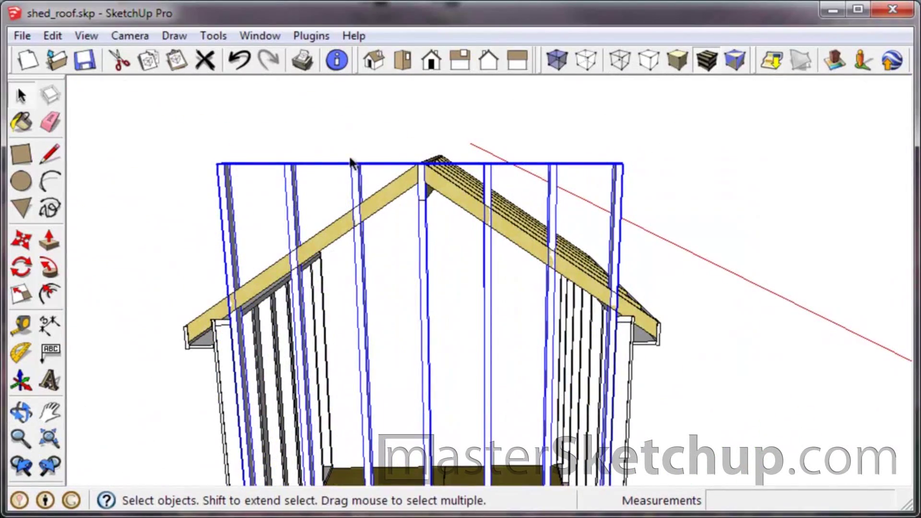
double_click(294, 200)
middle_click_drag(257, 210, 397, 255)
scroll(489, 279, "up", 3)
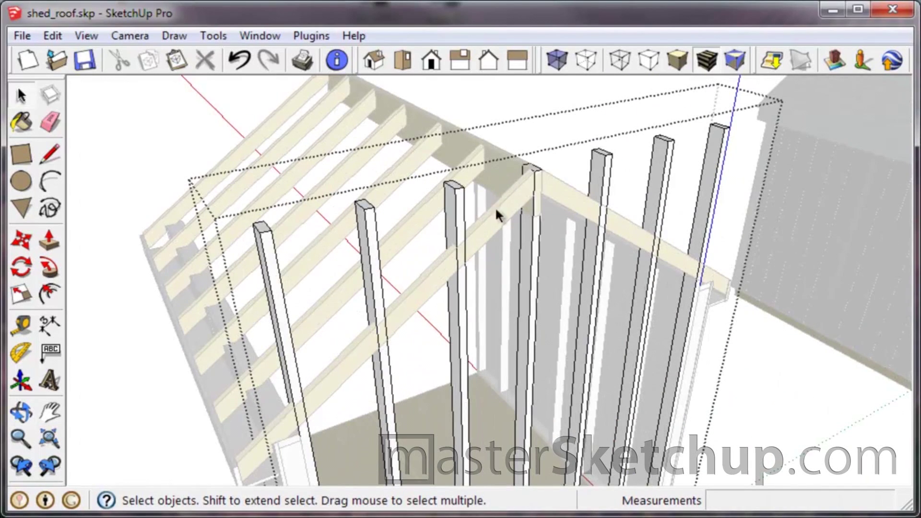
scroll(468, 168, "down", 2)
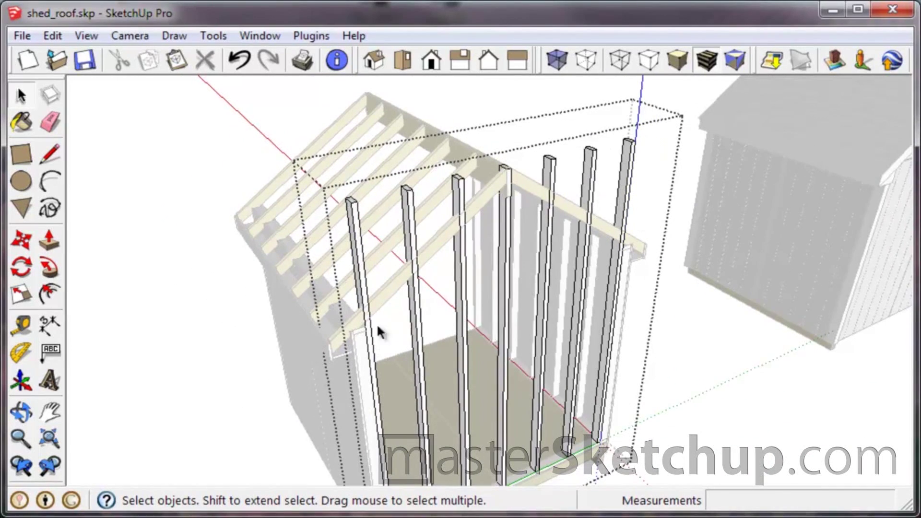
left_click(371, 355)
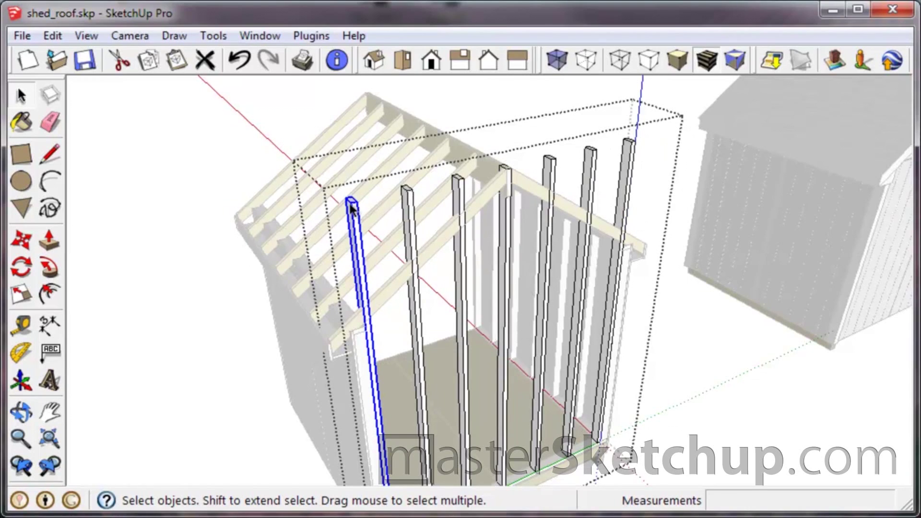
key("m")
scroll(352, 209, "up", 2)
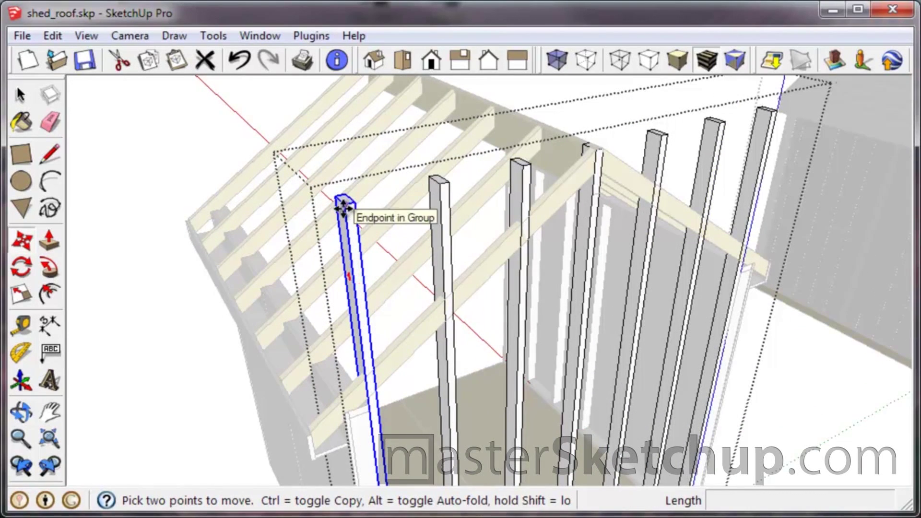
key("ctrl")
left_click(347, 209)
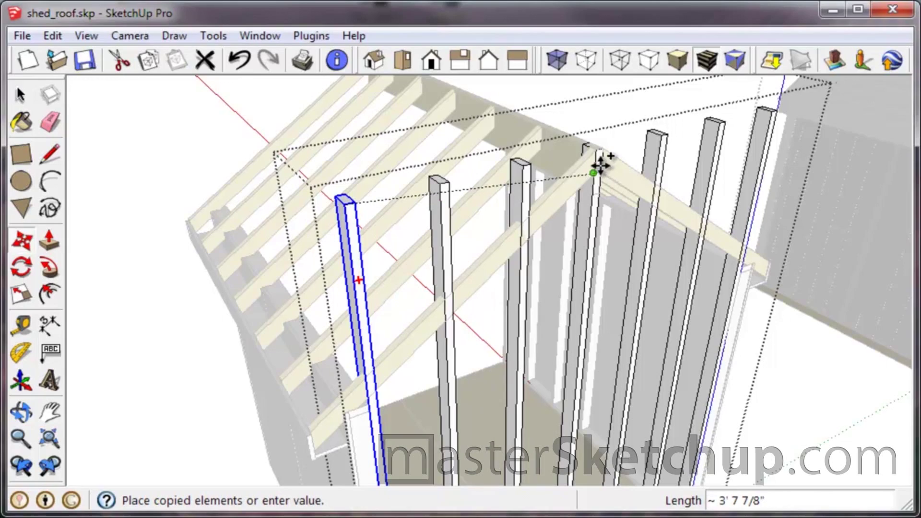
left_click(597, 149)
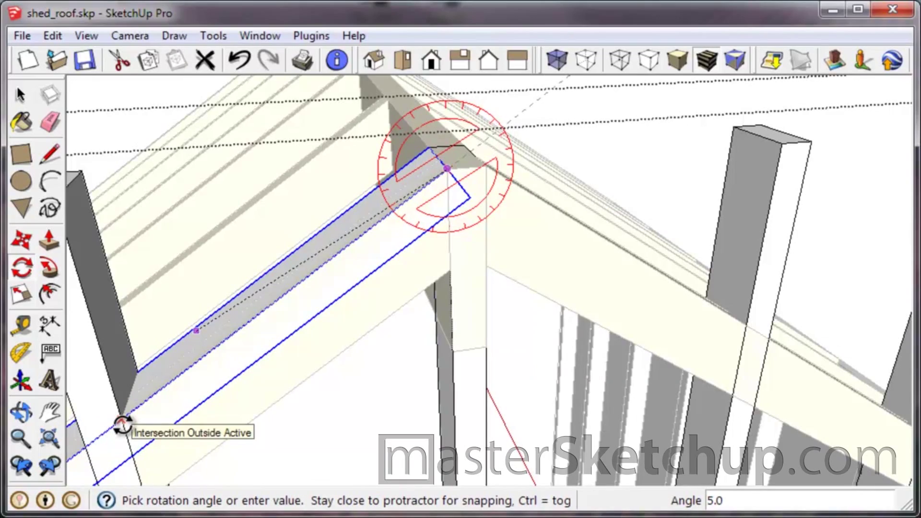
Rotate the copied stud about the ridge peak to match the end rafter's slope, and close the group.
left_click(122, 425)
middle_click_drag(279, 315, 471, 144)
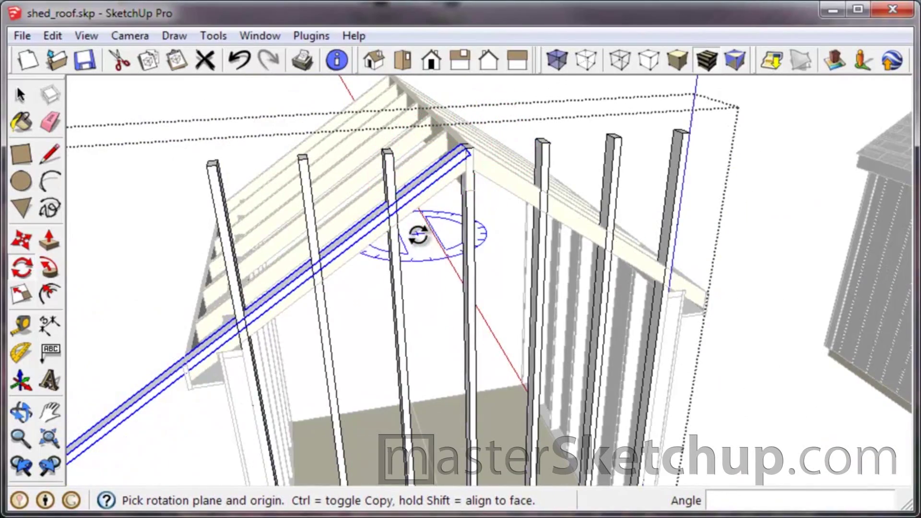
scroll(456, 182, "down", 2)
key("space")
scroll(387, 172, "up", 8)
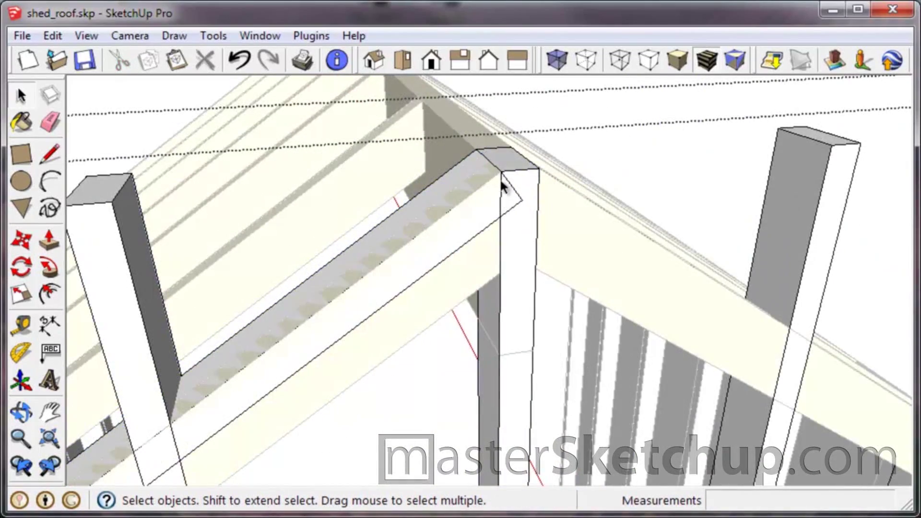
left_click(527, 85)
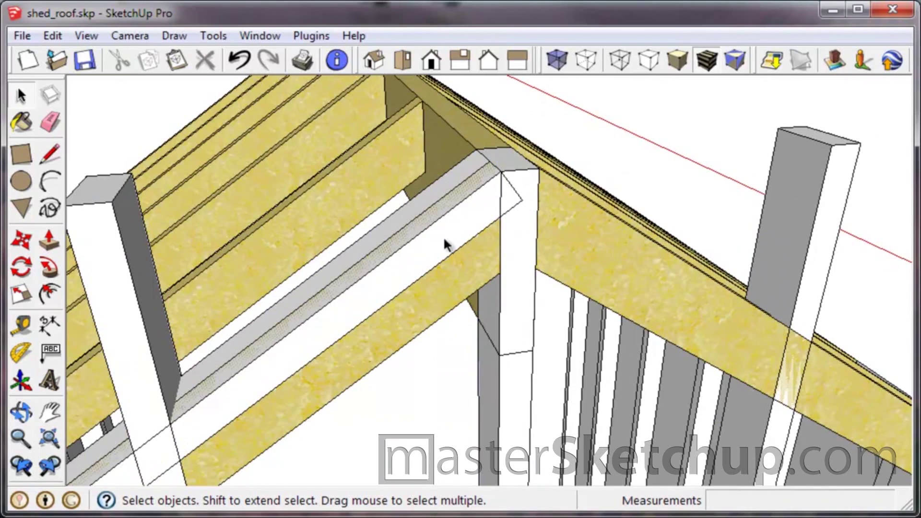
Open the rafter group, delete the end rafter beside the sloped stud, and close the group.
left_click(450, 272)
double_click(453, 272)
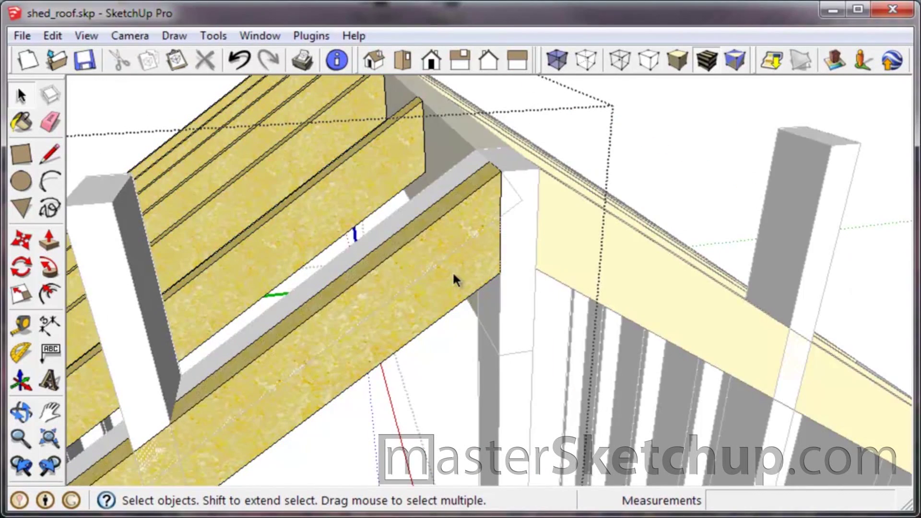
left_click(452, 274)
key("Delete")
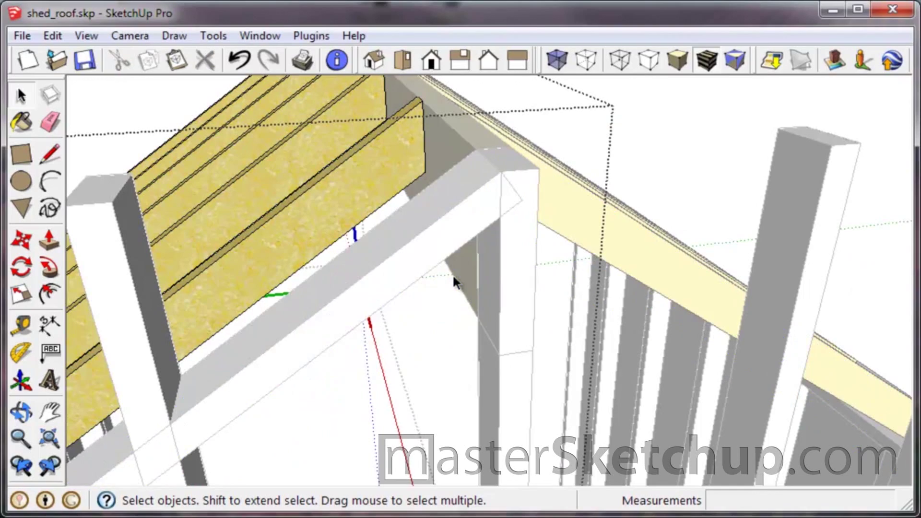
left_click(649, 133)
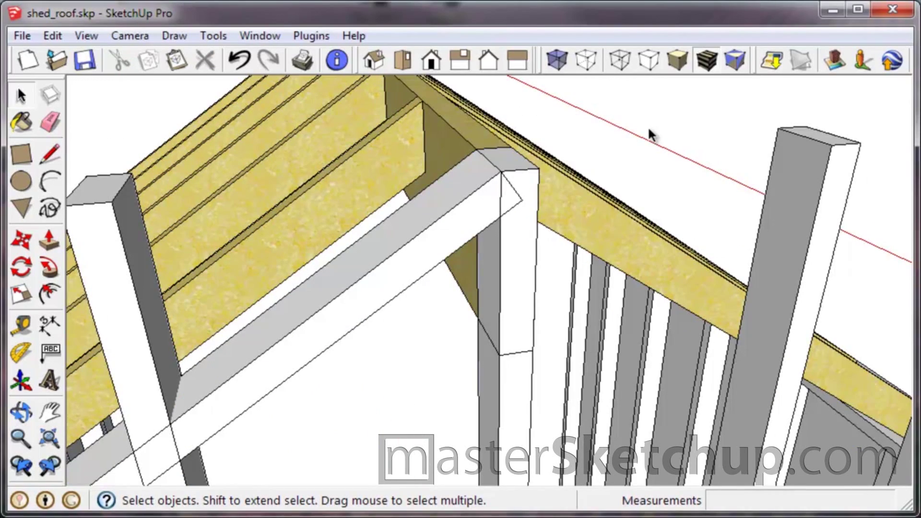
Open the gable stud group and the sloped stud inside it, and push its lower end face back to the fascia.
scroll(518, 241, "down", 5)
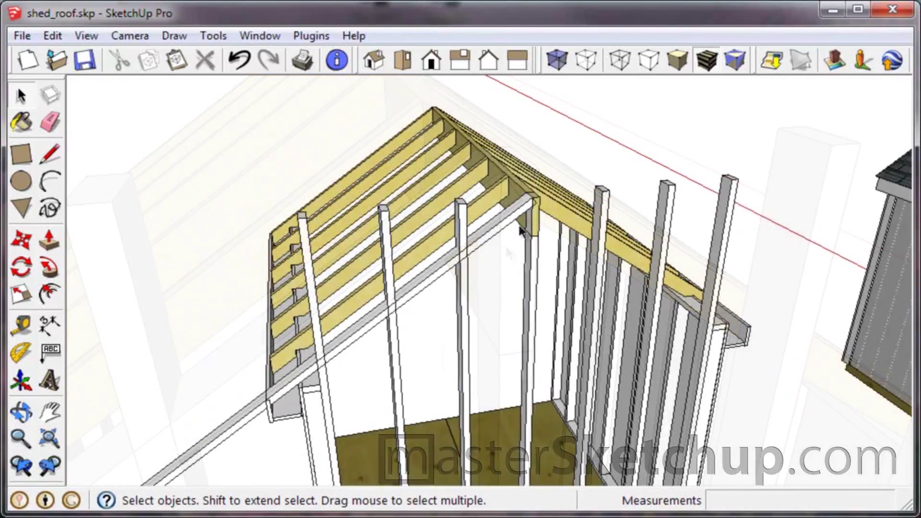
double_click(728, 204)
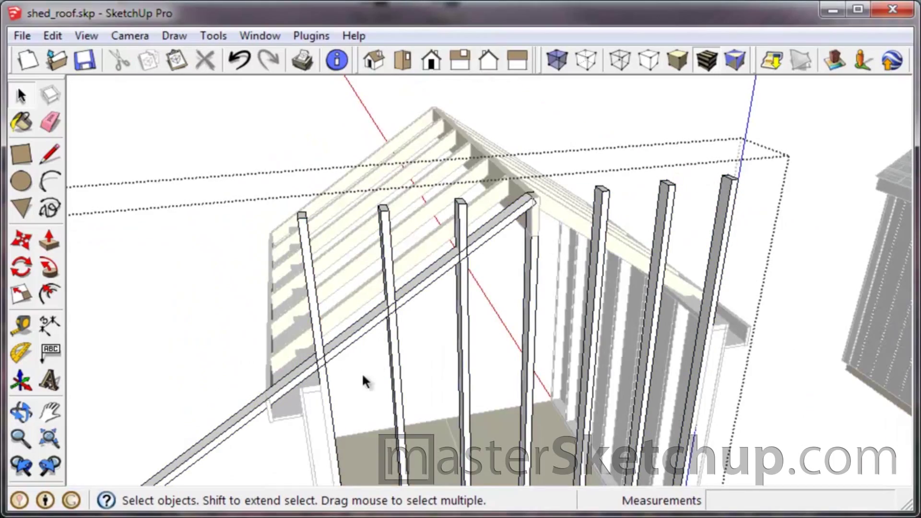
middle_click_drag(364, 379, 477, 294)
scroll(376, 358, "down", 3)
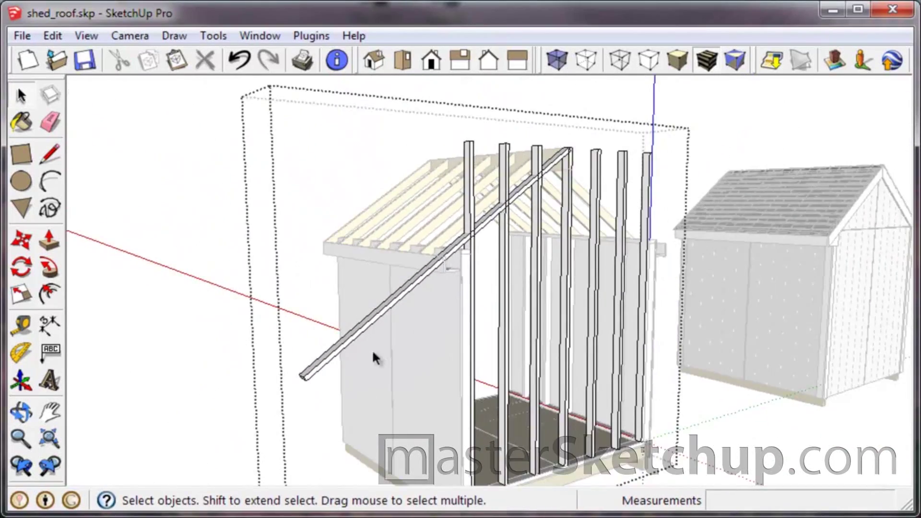
scroll(376, 359, "up", 2)
left_click(282, 395)
middle_click_drag(281, 395, 453, 235)
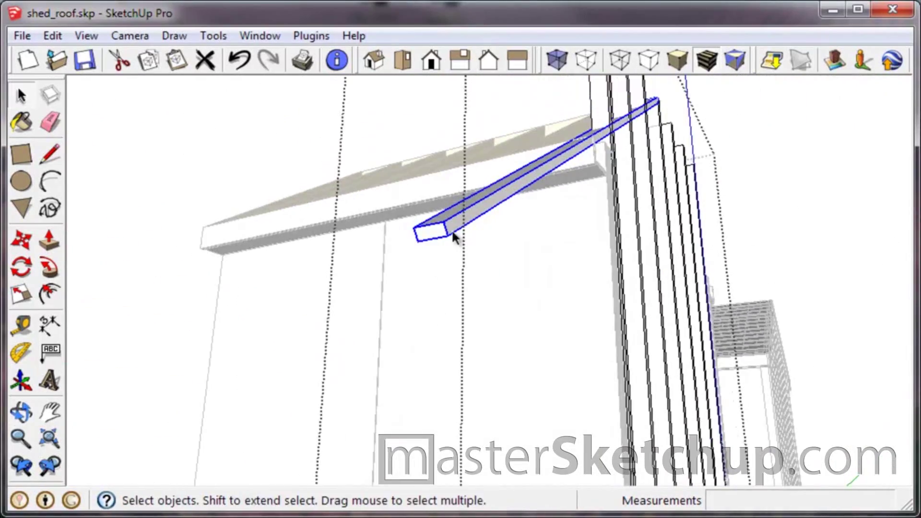
double_click(451, 226)
key("p")
left_click(438, 235)
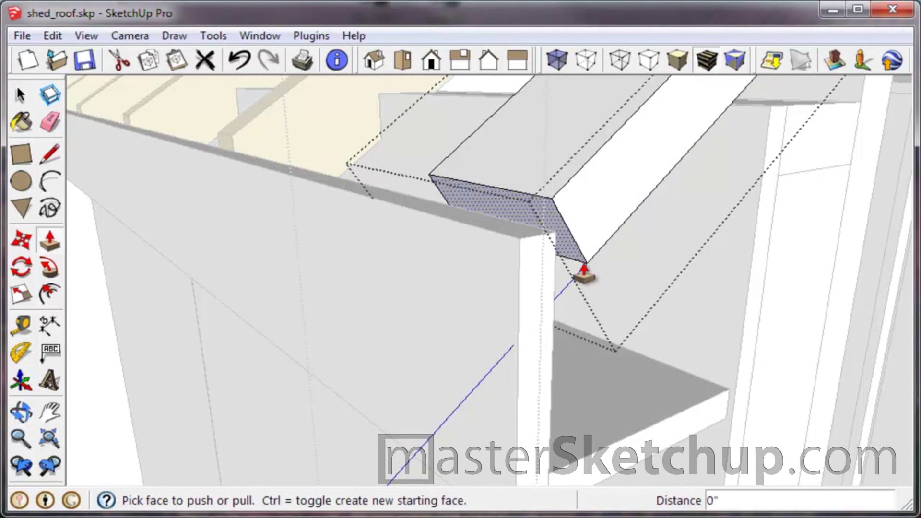
mouse_move(581, 264)
middle_mouse_down()
mouse_move(440, 255)
mouse_move(413, 231)
mouse_move(460, 201)
mouse_move(460, 226)
mouse_move(520, 192)
middle_mouse_up()
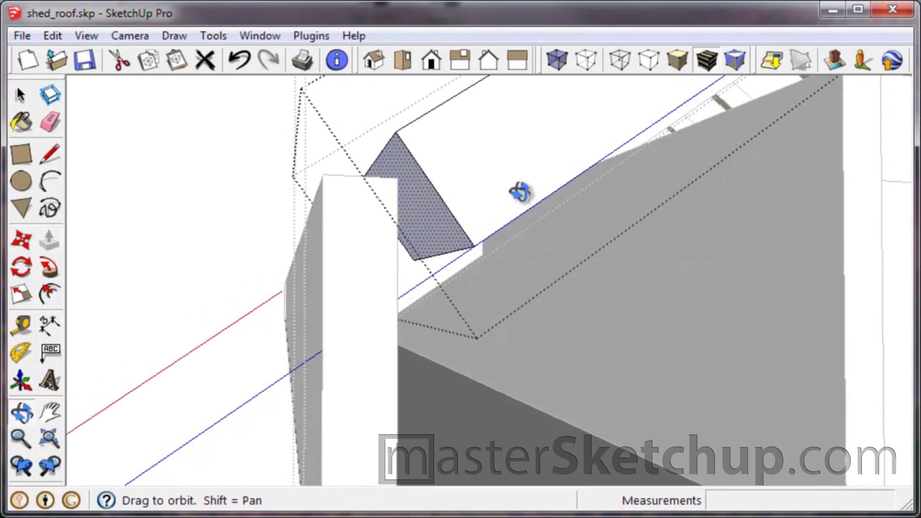
Move the bottom edge of the sloped stud's lower end to form a plumb cut against the fascia, and close the stud.
key("space")
middle_click_drag(450, 251, 410, 291)
scroll(365, 326, "up", 3)
scroll(376, 341, "down", 3)
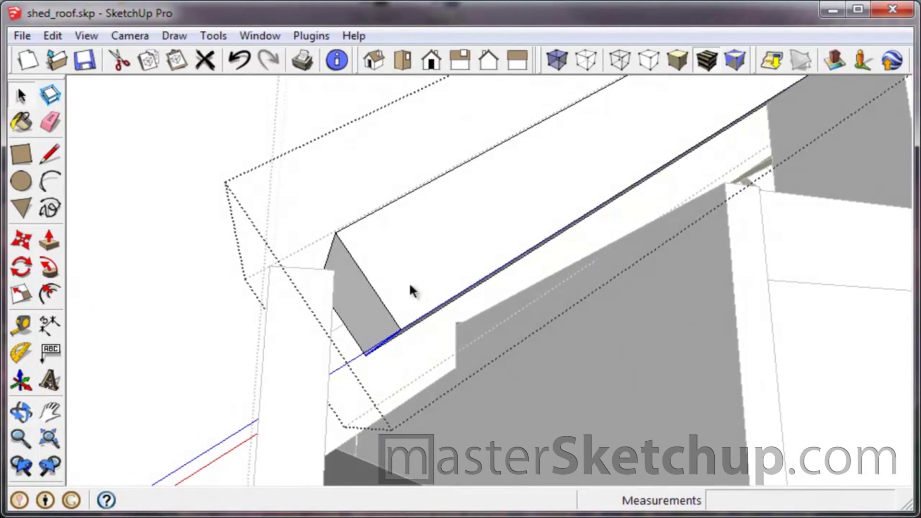
key("m")
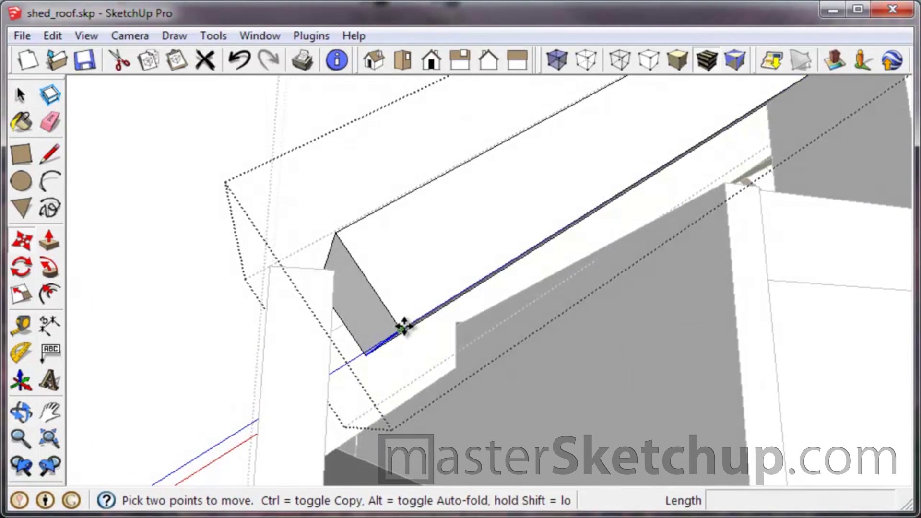
middle_click_drag(403, 323, 312, 370)
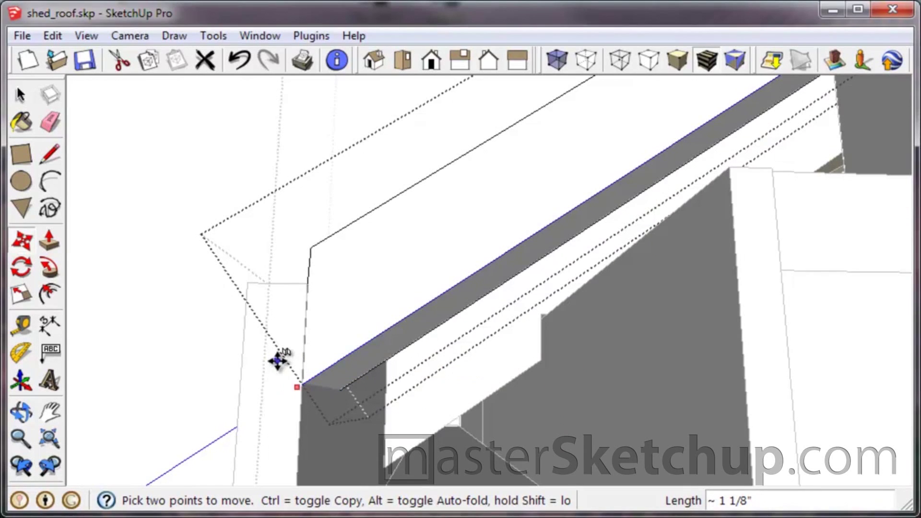
scroll(303, 406, "down", 4)
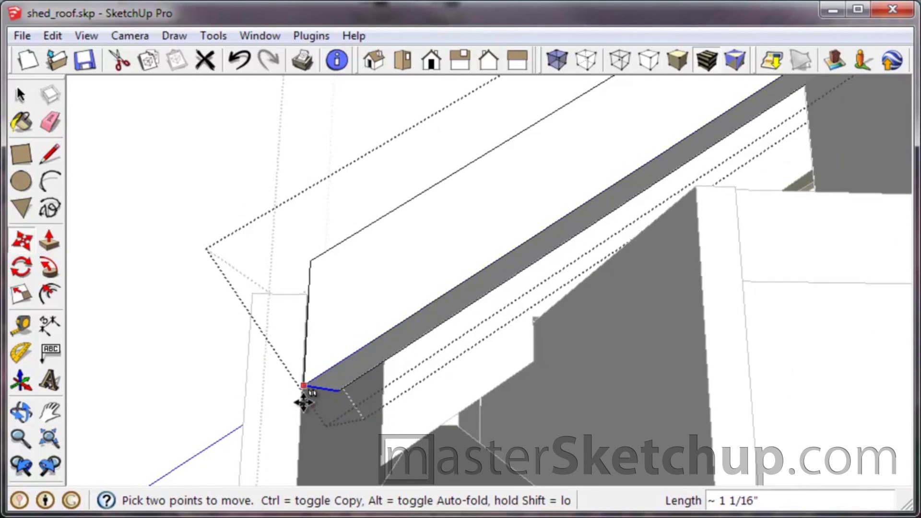
scroll(290, 441, "up", 4)
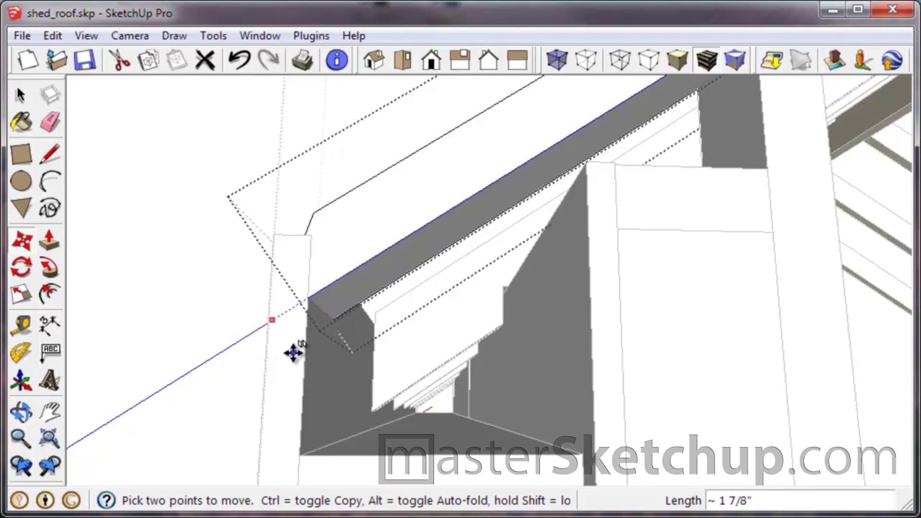
middle_click_drag(331, 376, 349, 460)
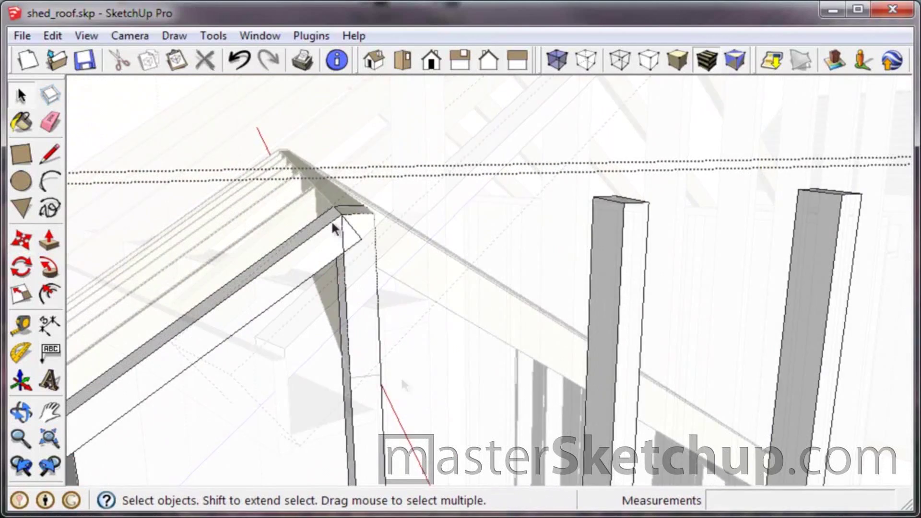
Draw a plumb line along the ridge board on the sloped stud's upper end, and push the overlapping triangle away by 3 1/2".
double_click(297, 322)
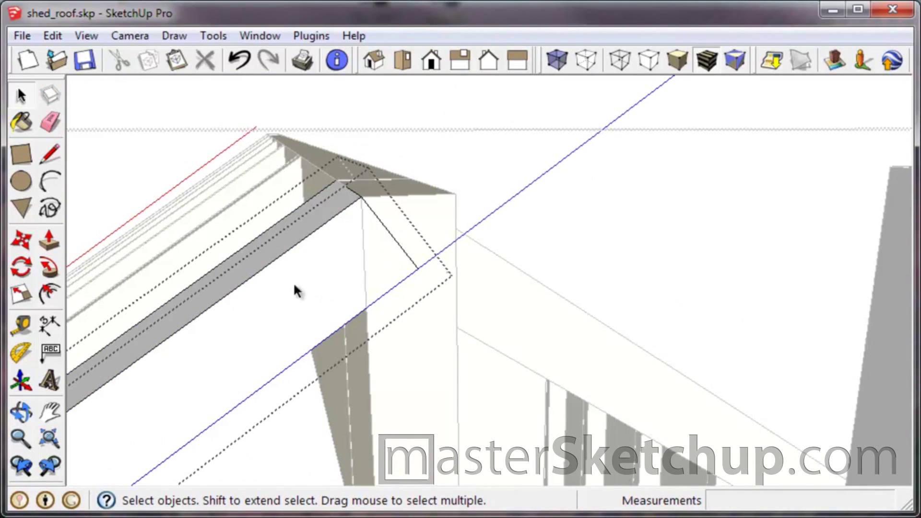
key("l")
left_click(361, 197)
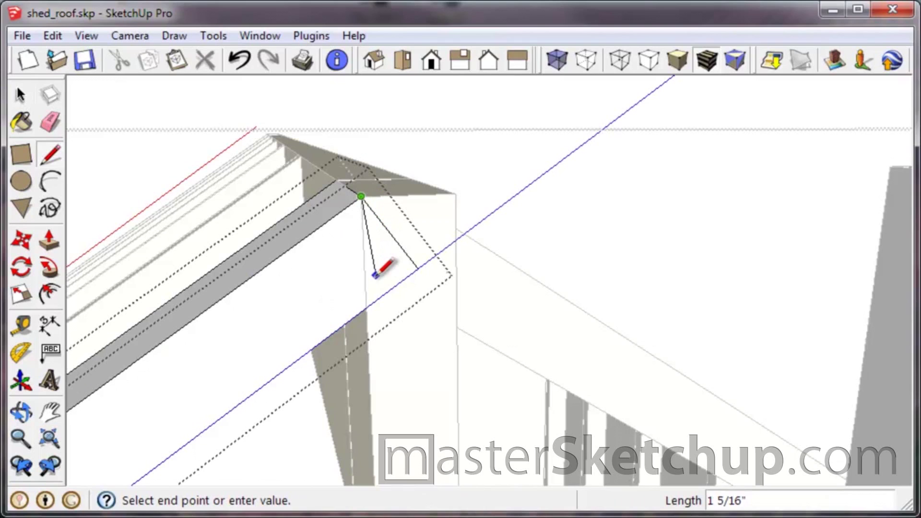
left_click(363, 307)
middle_click_drag(386, 302, 258, 330)
key("p")
left_click(390, 273)
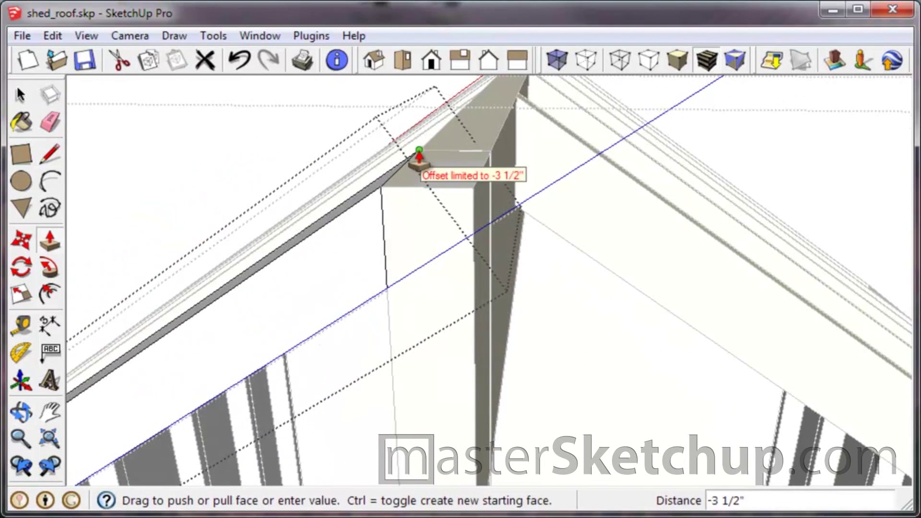
left_click(411, 160)
middle_click_drag(411, 161, 444, 200)
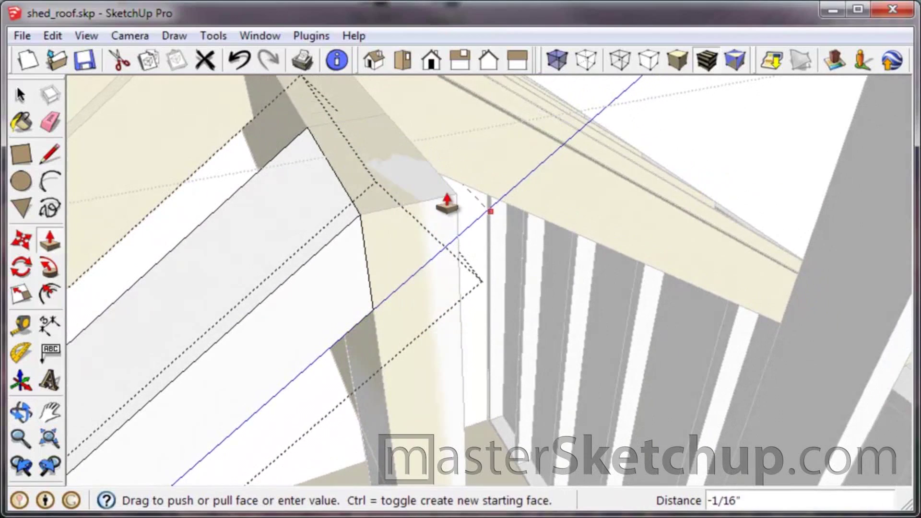
left_click(313, 137)
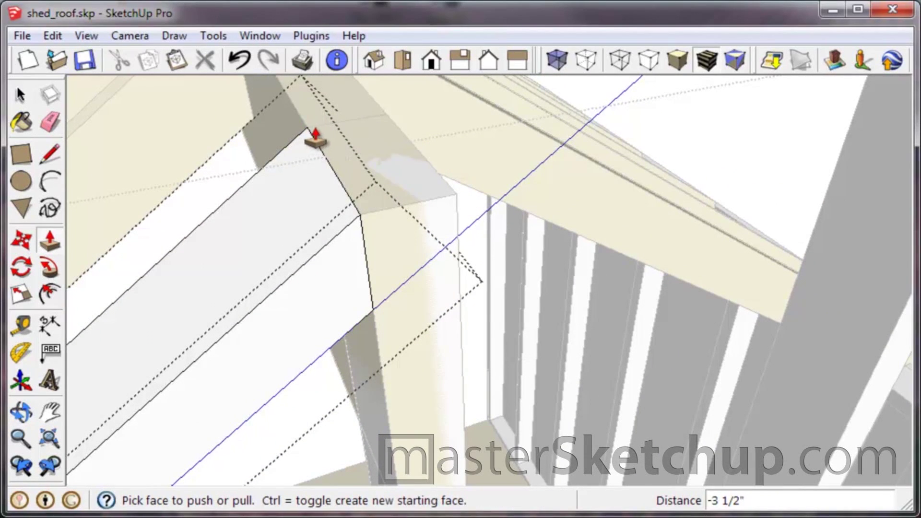
middle_click_drag(312, 138, 467, 137)
key("space")
Copy the trimmed sloped stud by its upper corner 1 1/2" across to the ridge board's opposite corner.
scroll(497, 231, "down", 6)
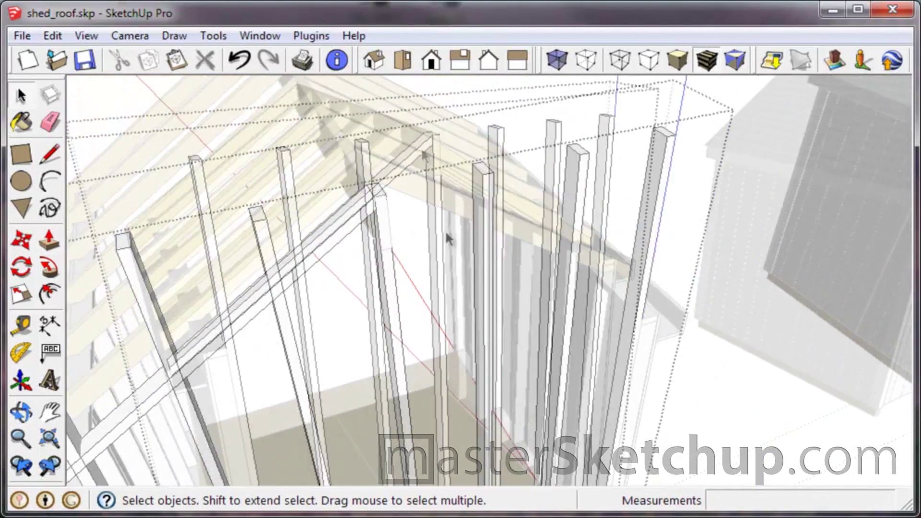
left_click(419, 165)
middle_click_drag(420, 165, 422, 179)
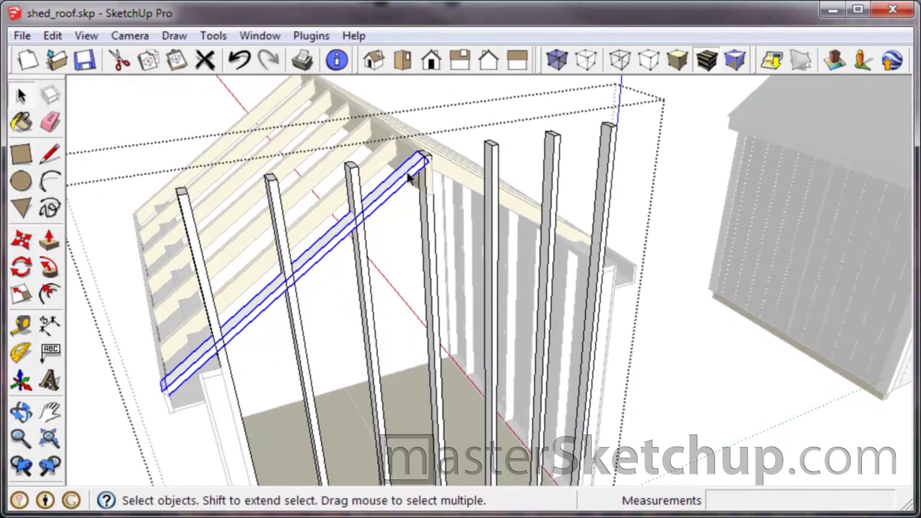
key("m")
scroll(429, 153, "up", 6)
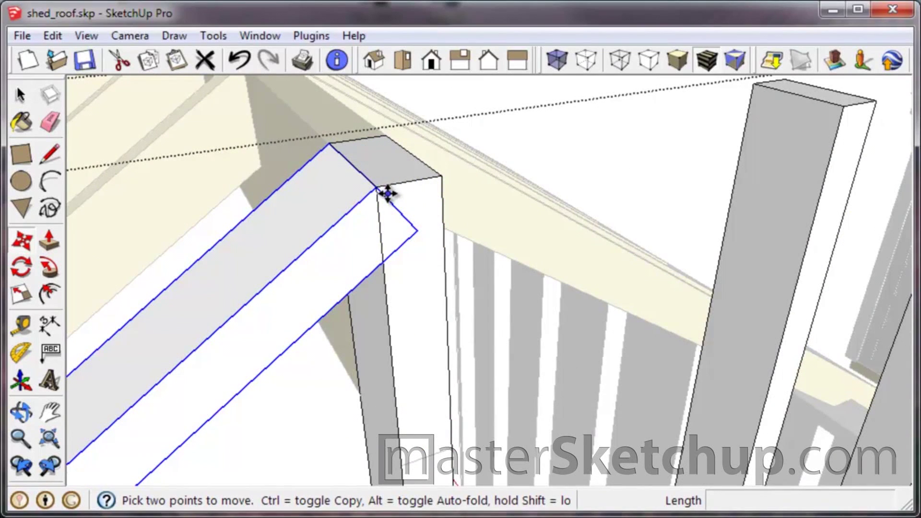
left_click(381, 193)
key("ctrl")
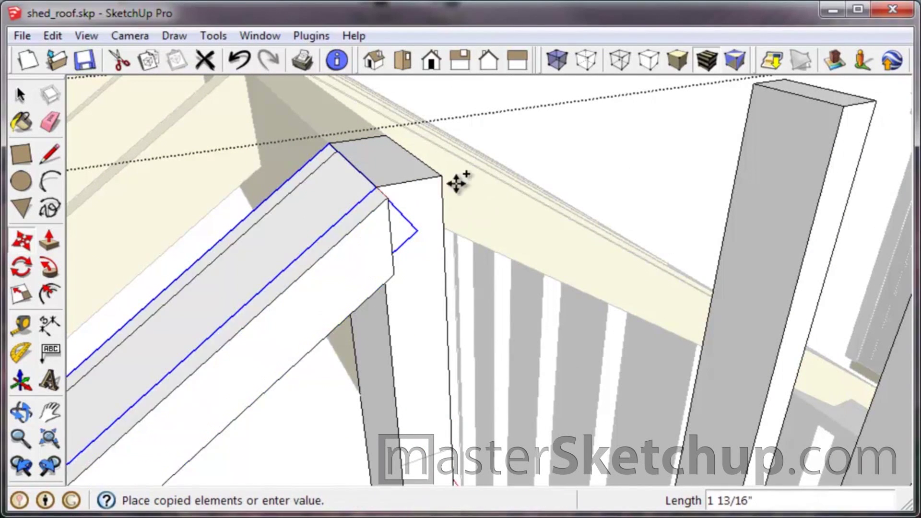
left_click(445, 179)
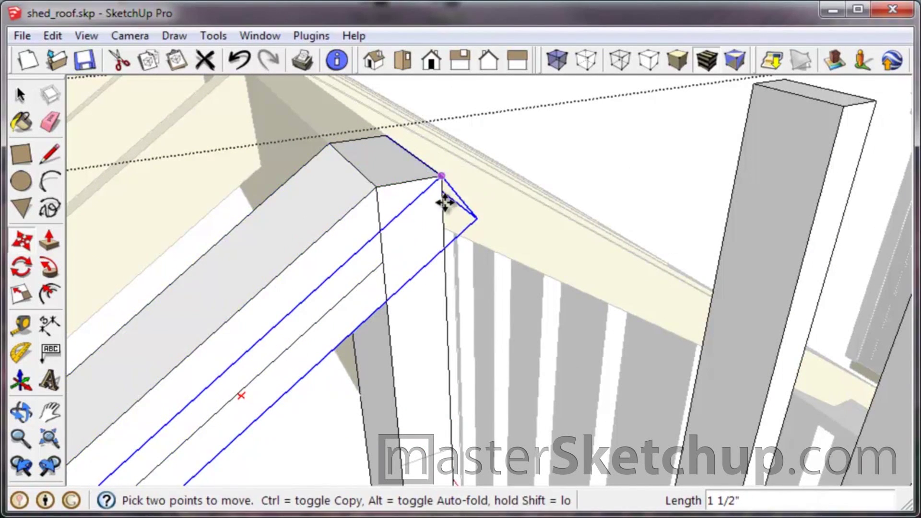
Rotate the copied sloped stud 180 degrees in the horizontal plane about the midpoint of the ridge board's edge.
middle_click_drag(445, 203, 384, 209)
key("q")
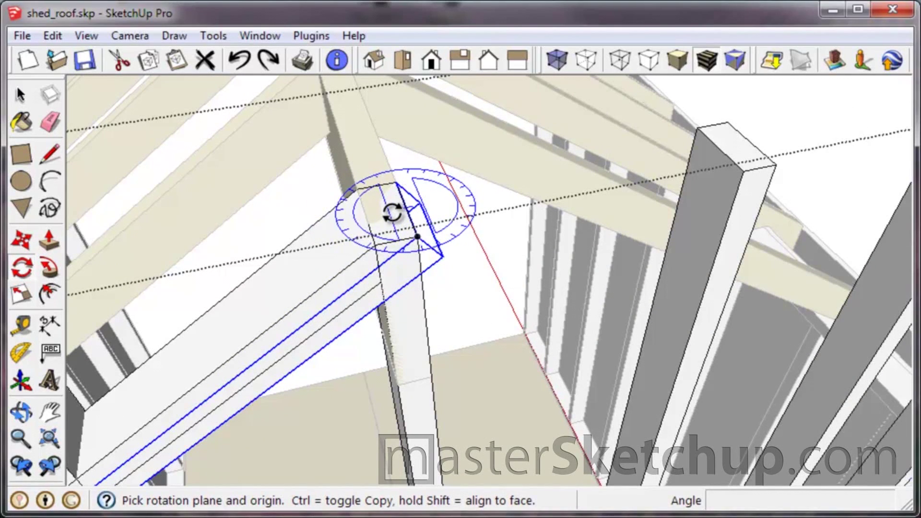
left_click(405, 208)
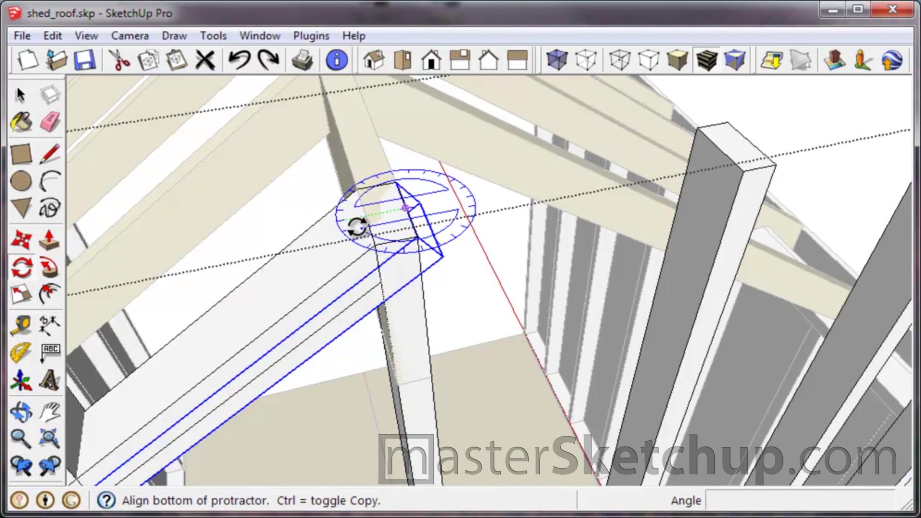
left_click(364, 216)
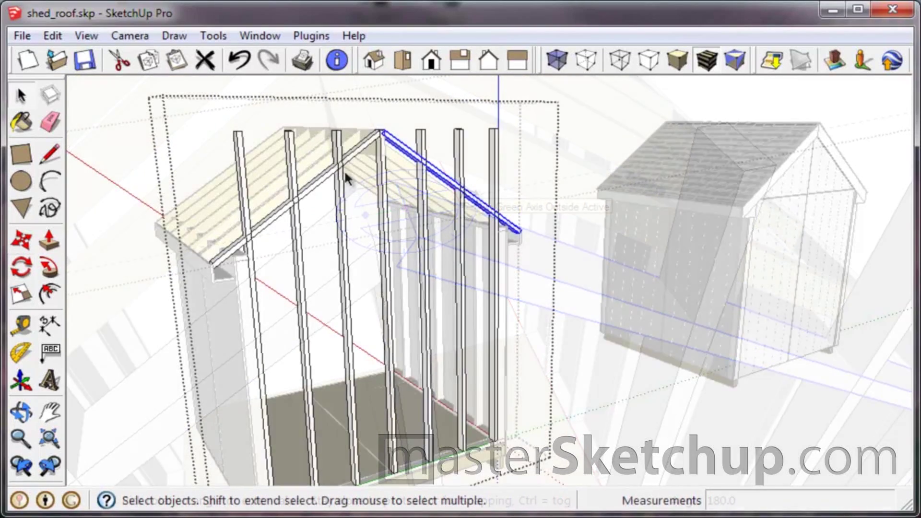
Open the centre stud under the ridge, push its top face down to the ridge board's underside, and close it.
scroll(382, 137, "up", 2)
scroll(382, 136, "up", 2)
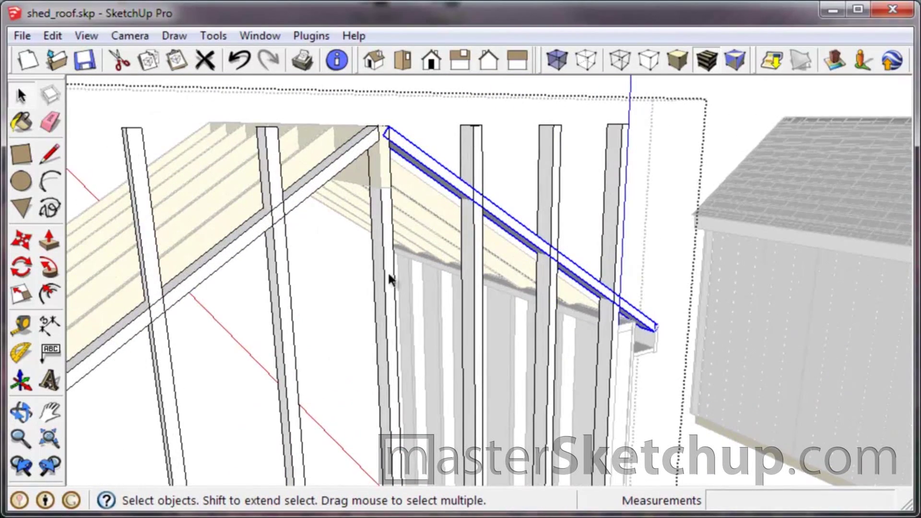
left_click(376, 257)
double_click(379, 206)
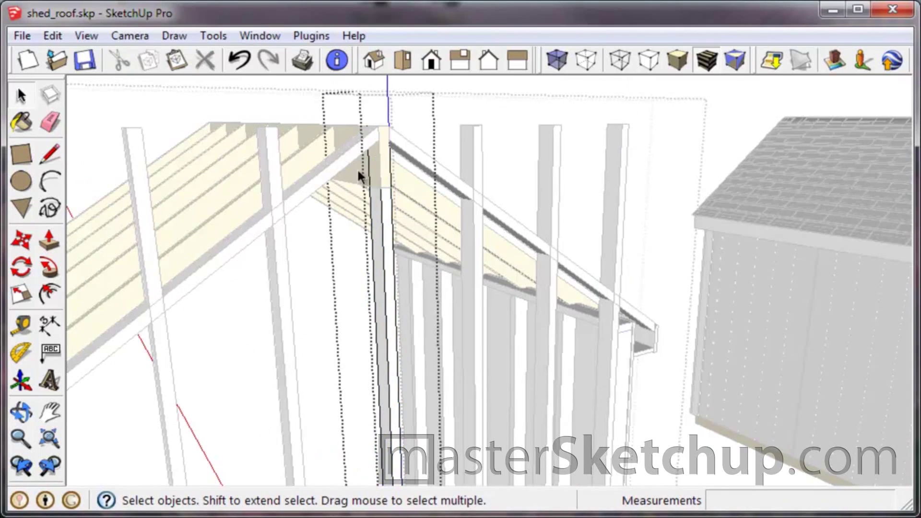
middle_click_drag(360, 175, 370, 214)
scroll(383, 223, "up", 2)
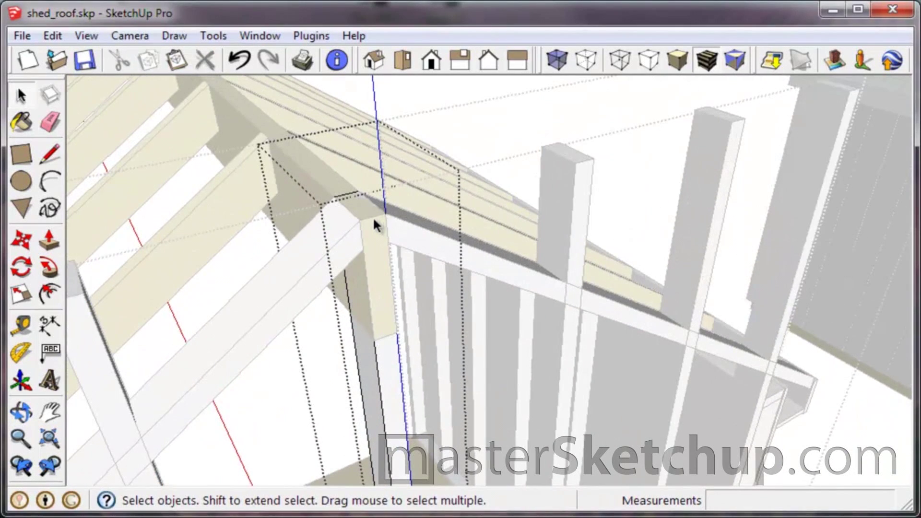
key("p")
left_click(373, 216)
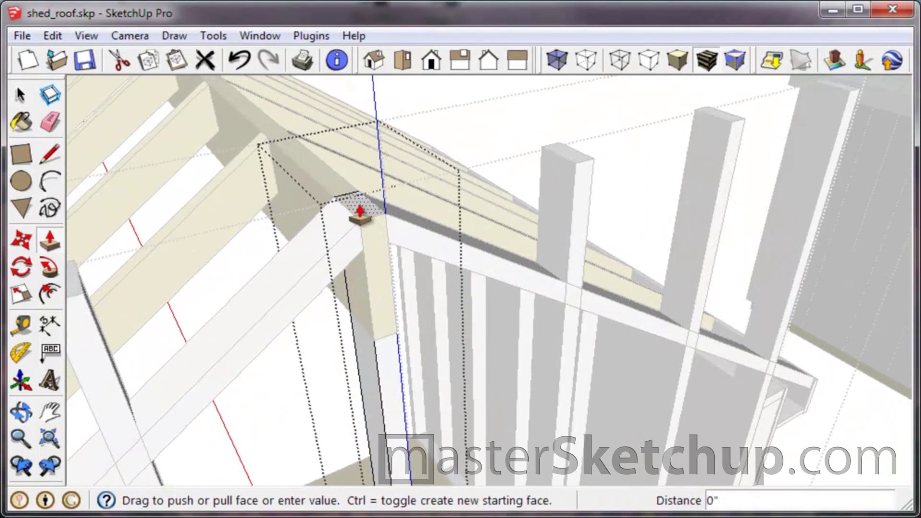
left_click(397, 342)
key("space")
middle_click_drag(372, 267, 389, 149)
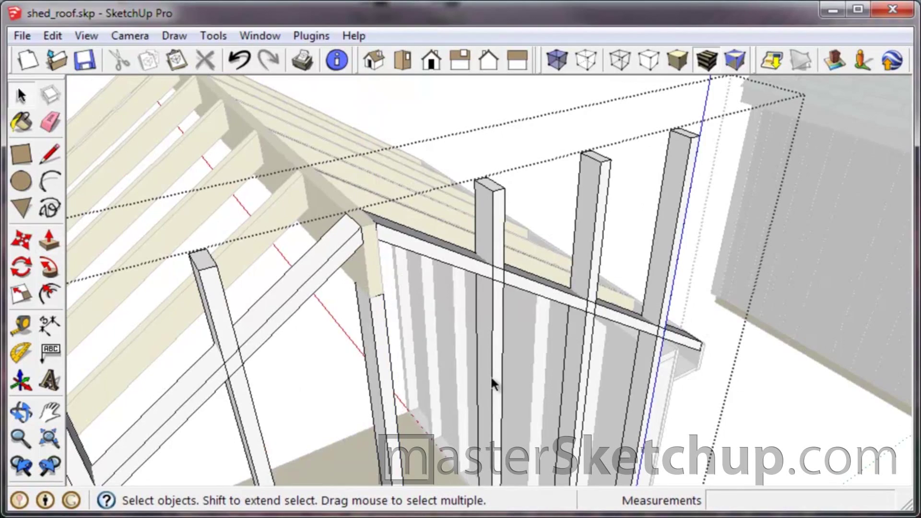
Open the first stud beside the centre on the copied member's side, draw a line along that member's underside, and push the excess top away by 3 1/2".
middle_click_drag(490, 375, 472, 304)
scroll(485, 230, "up", 4)
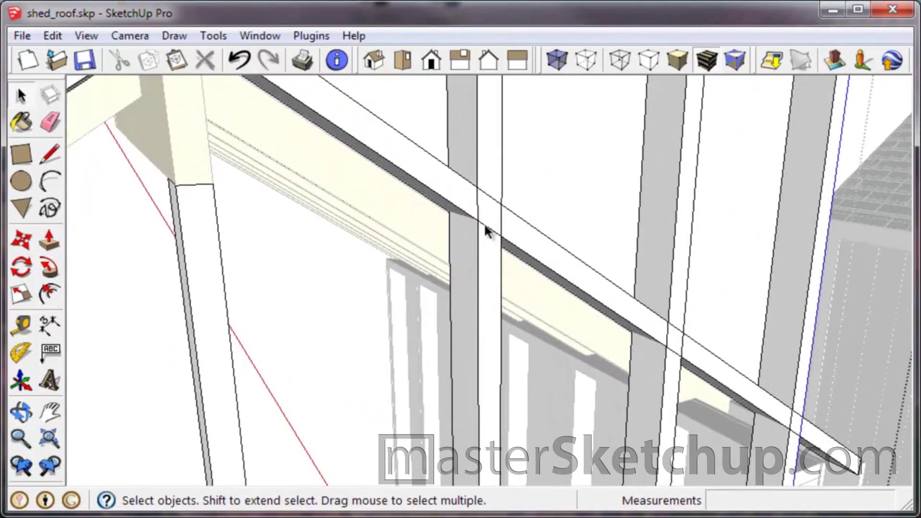
double_click(483, 245)
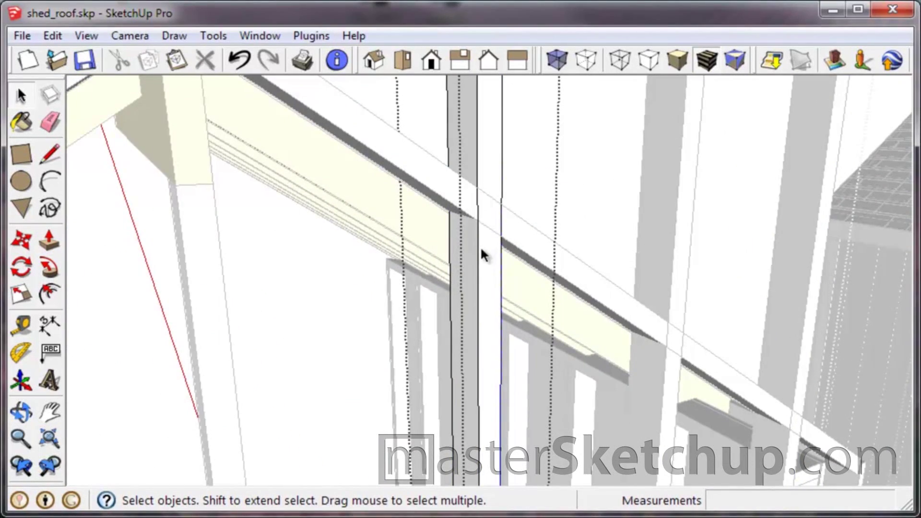
key("l")
left_click(477, 221)
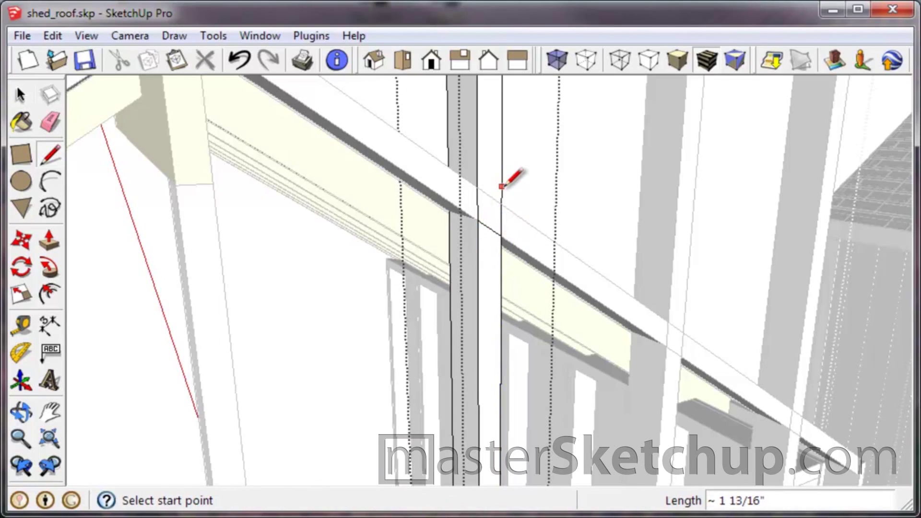
key("p")
left_click(487, 160)
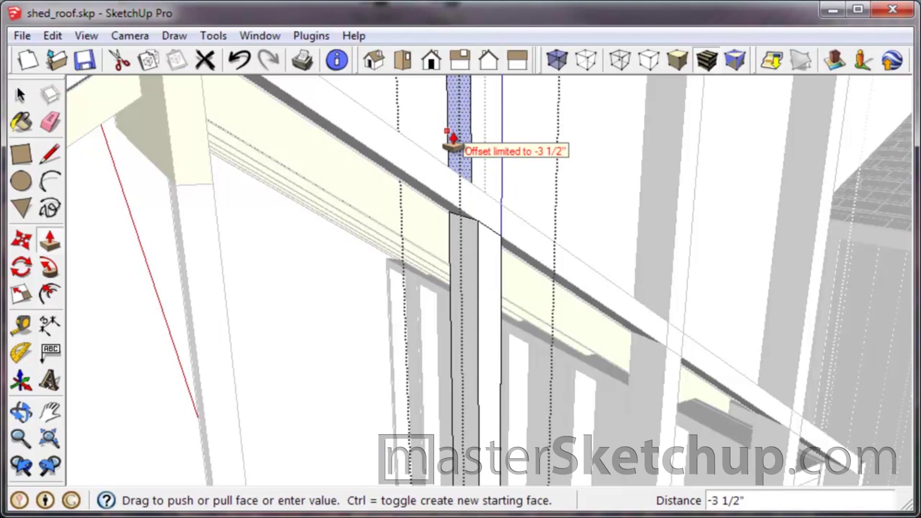
left_click(453, 144)
scroll(357, 168, "down", 3)
middle_click_drag(354, 152, 528, 210)
key("space")
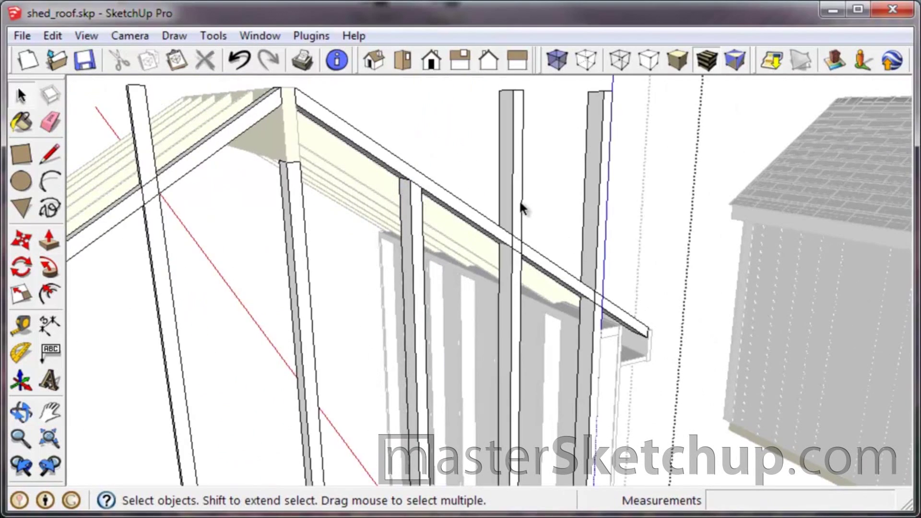
Open the second stud from the centre on the copied member's side, draw a line along that member's underside, and push the excess top away by 3 1/2".
scroll(519, 213, "up", 5)
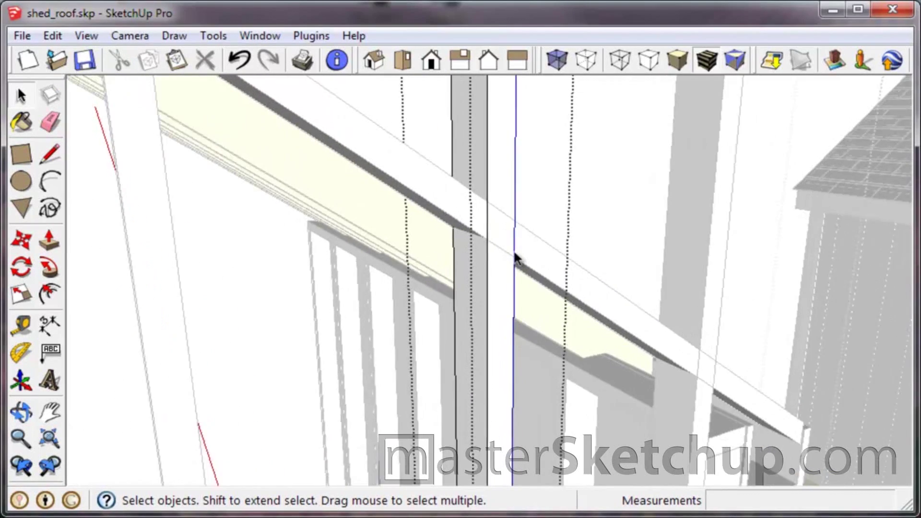
scroll(516, 259, "up", 2)
key("l")
key("p")
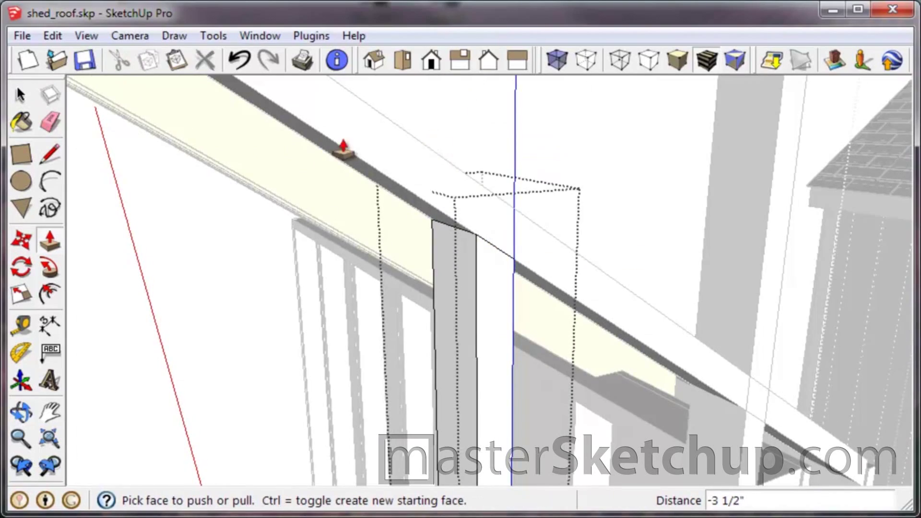
Trim the outermost stud on the copied member's side along that member's underside, pushing its excess top away by 3 1/2".
scroll(537, 227, "down", 3)
key("space")
key("l")
key("p")
scroll(608, 278, "down", 3)
key("space")
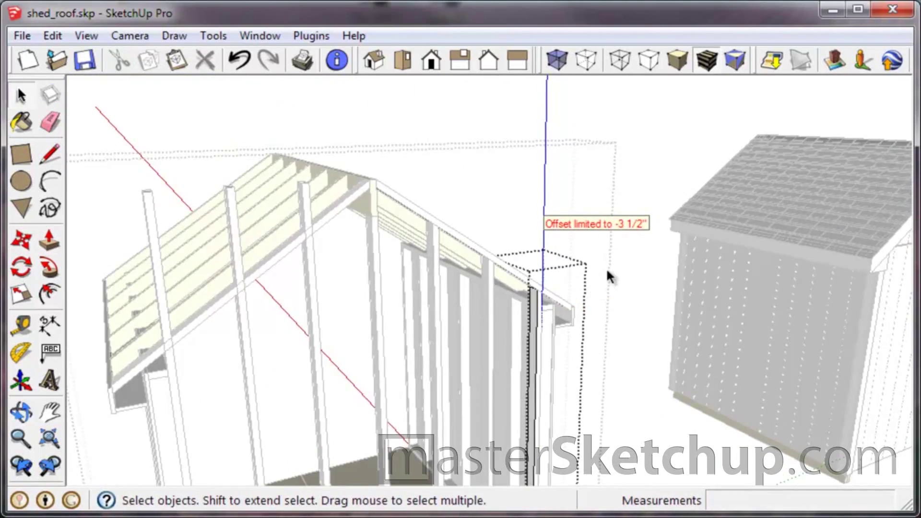
Open the first stud beside the centre on the original sloped member's side, draw a line along the member's underside, and push the excess top away.
middle_click_drag(608, 277, 282, 254)
scroll(298, 166, "up", 5)
key("l")
key("p")
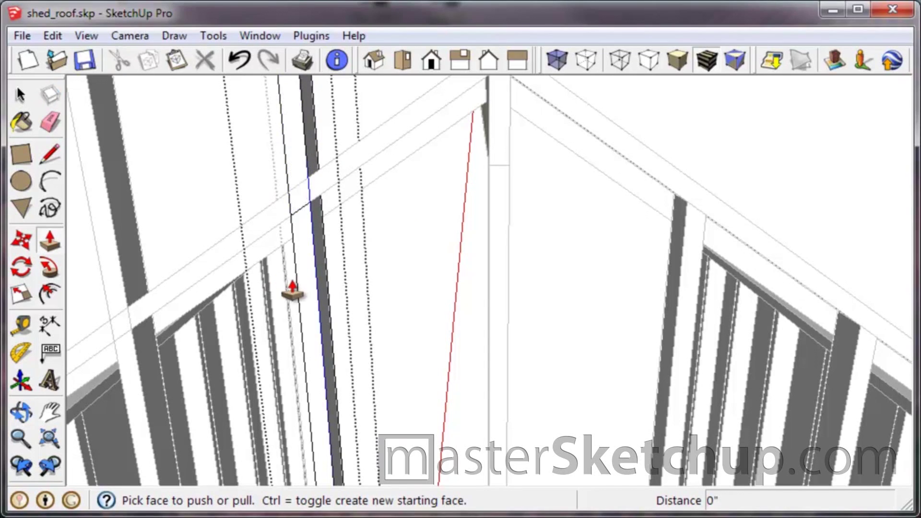
scroll(291, 288, "down", 3)
middle_click_drag(405, 187, 273, 211)
scroll(259, 206, "up", 2)
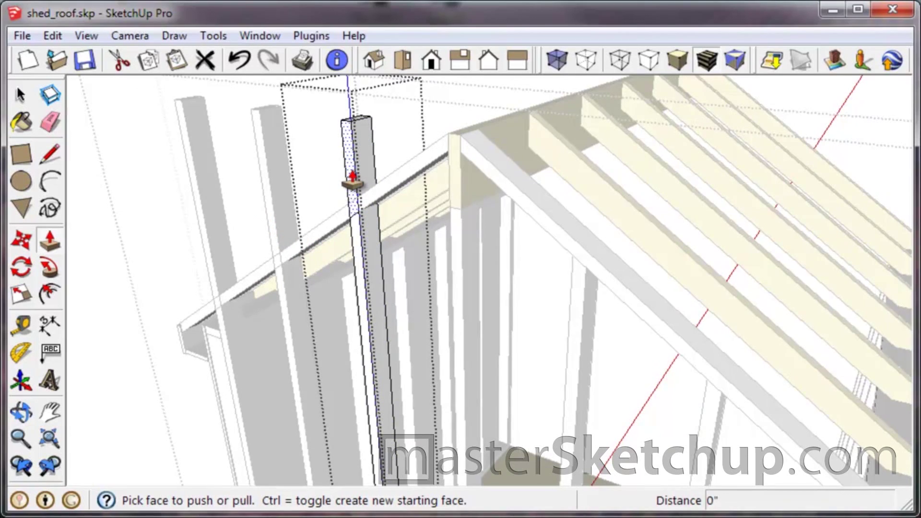
key("ctrl+z")
scroll(383, 244, "down", 3)
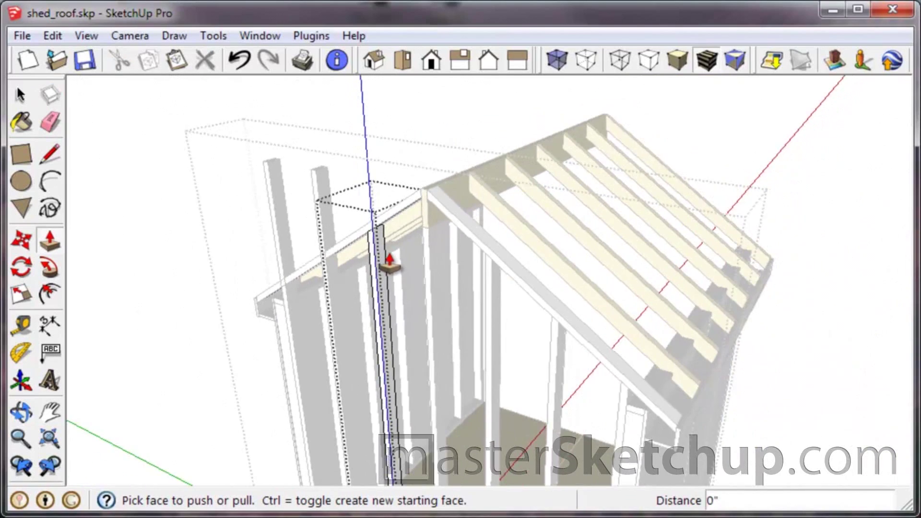
Open the second stud from the centre on the original member's side, split its face along the member's underside, and push off the excess top.
scroll(294, 276, "up", 5)
key("space")
scroll(347, 189, "up", 3)
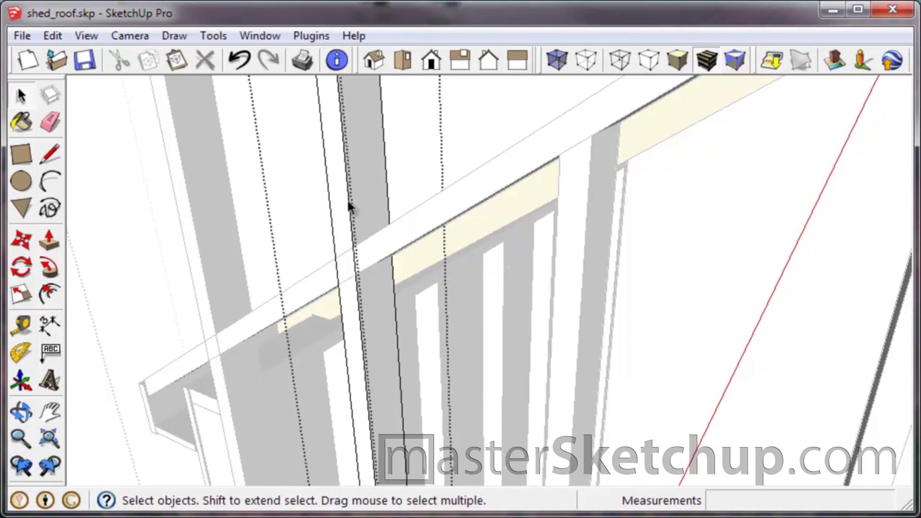
key("l")
left_click(355, 273)
key("p")
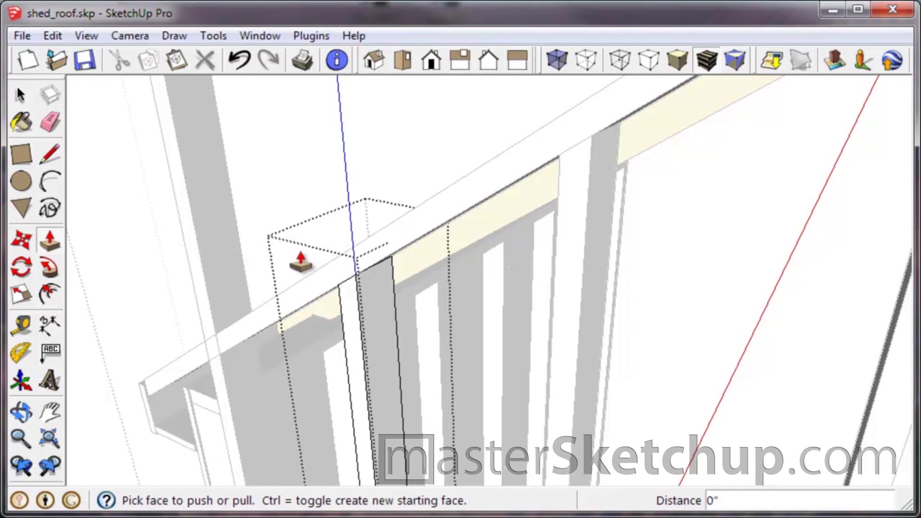
Trim the outermost stud on the original member's side along the member's underside, push its excess top away, and close it.
key("space")
scroll(210, 320, "up", 4)
key("l")
left_click(235, 312)
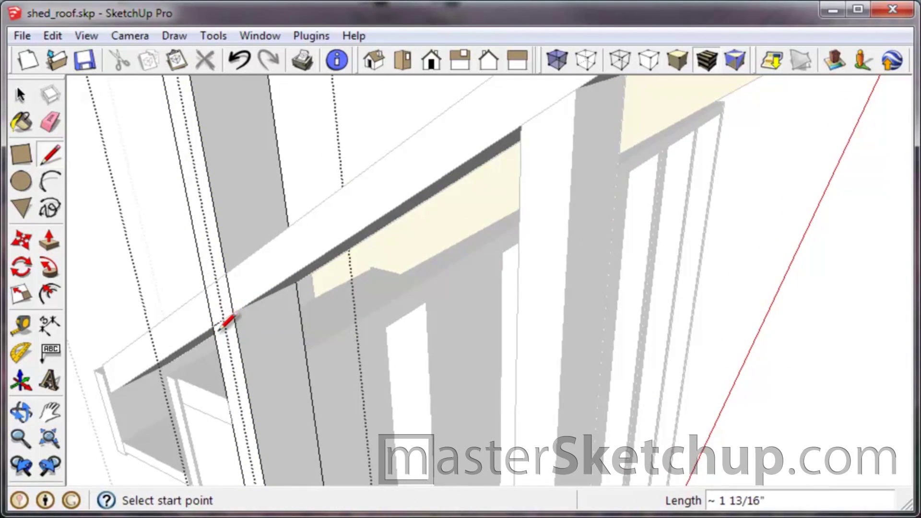
key("p")
scroll(218, 288, "down", 3)
key("space")
scroll(349, 232, "down", 8)
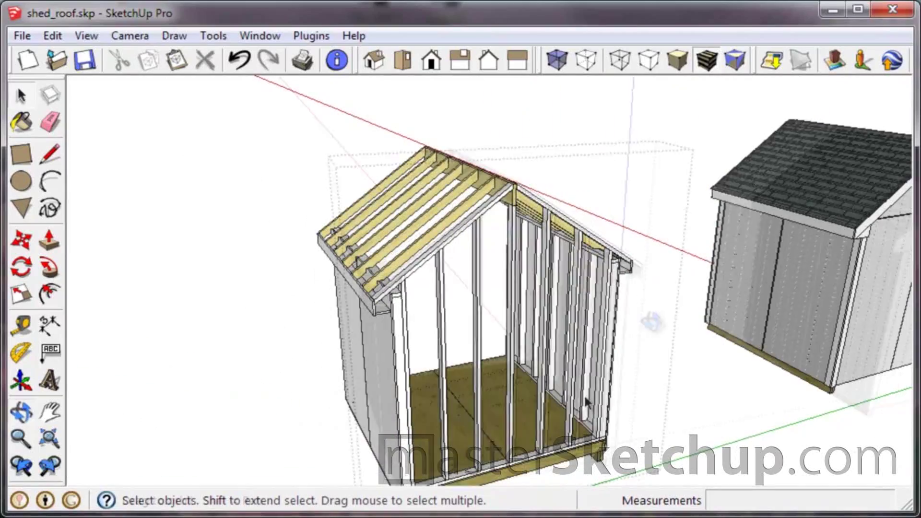
key("o")
left_click_drag(438, 432, 769, 451)
key("space")
middle_click_drag(769, 451, 756, 325)
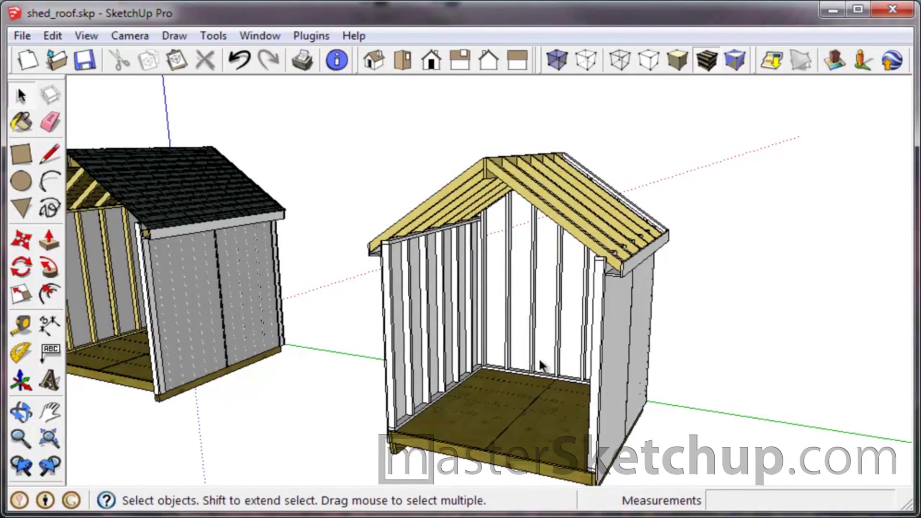
middle_click_drag(539, 357, 520, 375)
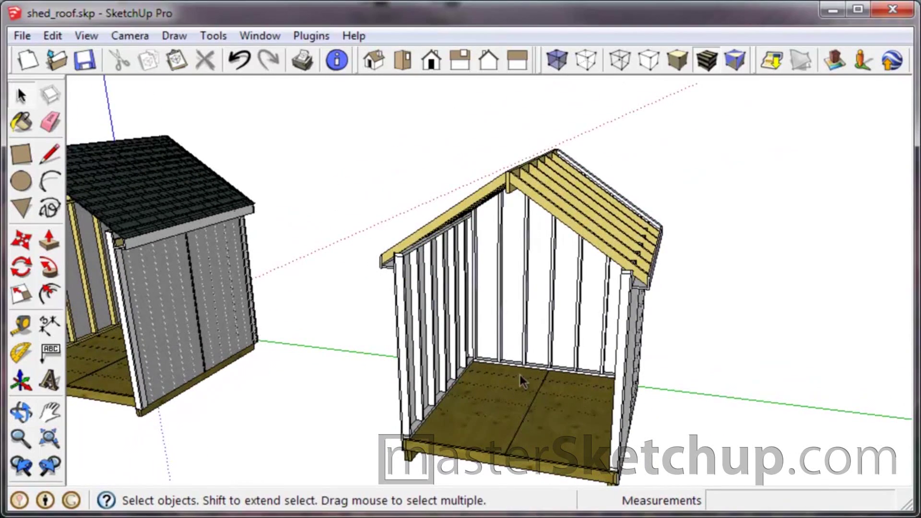
left_click(530, 350)
scroll(474, 371, "up", 5)
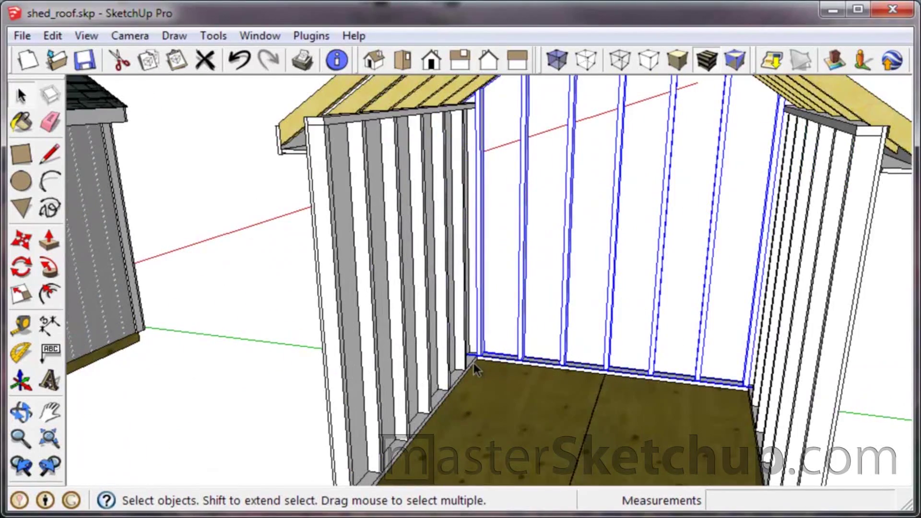
scroll(474, 366, "up", 5)
key("m")
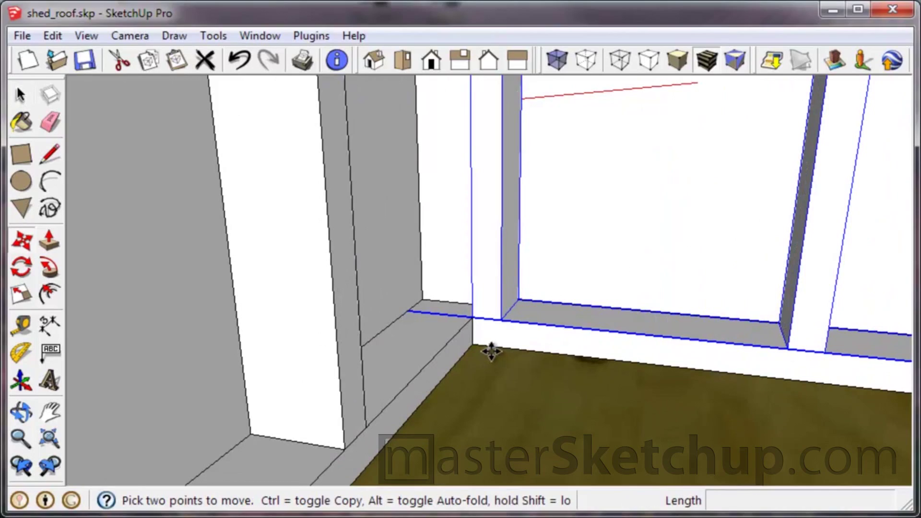
left_click(475, 344)
scroll(475, 345, "down", 5)
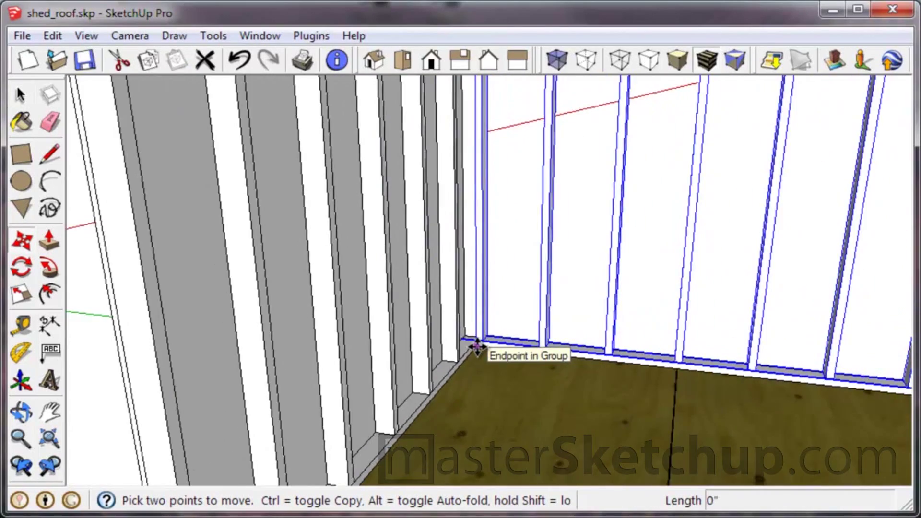
scroll(475, 344, "down", 5)
key("ctrl")
scroll(428, 419, "up", 5)
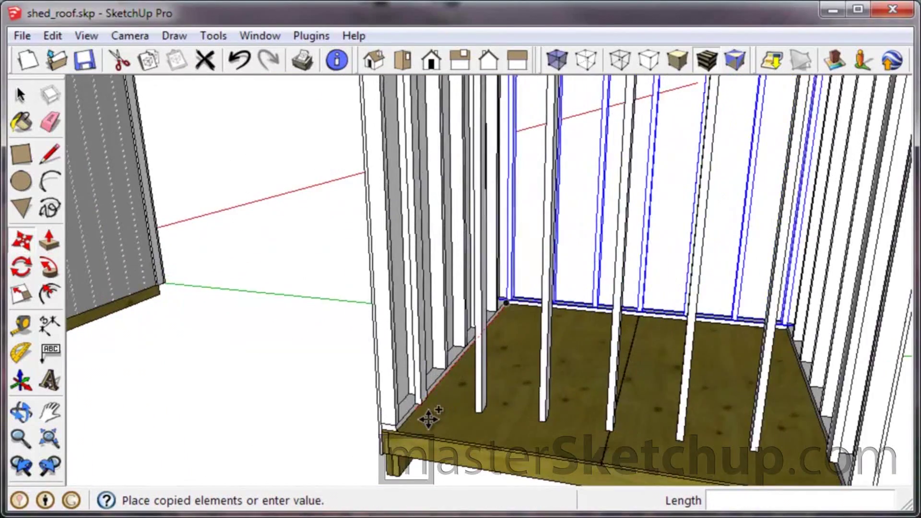
scroll(428, 419, "up", 1)
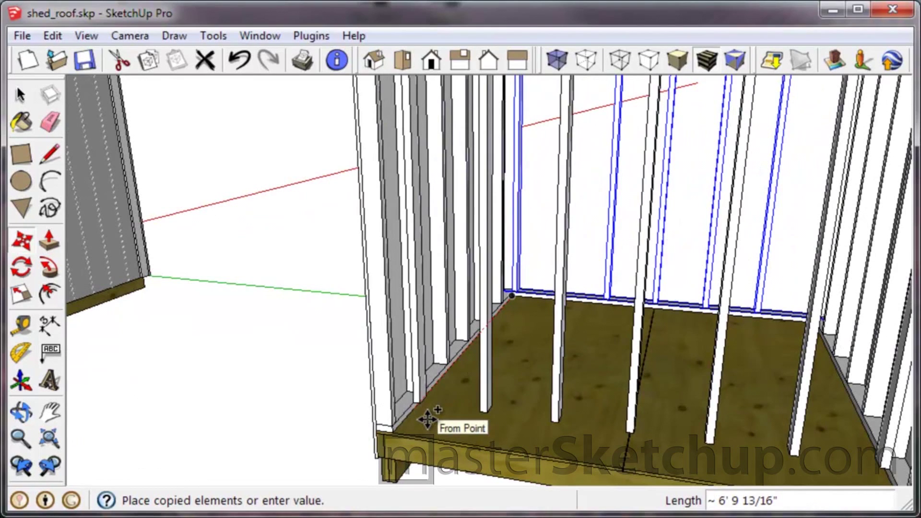
key("Escape")
scroll(533, 318, "up", 1)
scroll(545, 288, "up", 3)
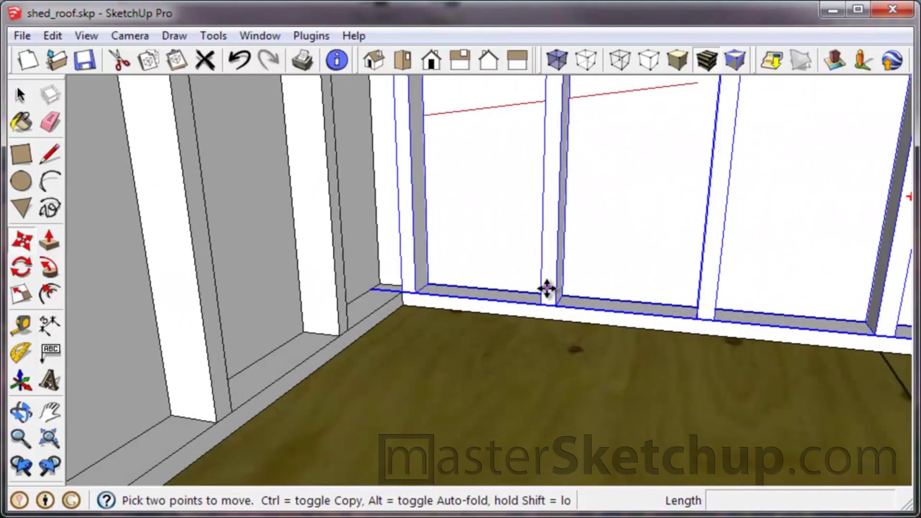
key("space")
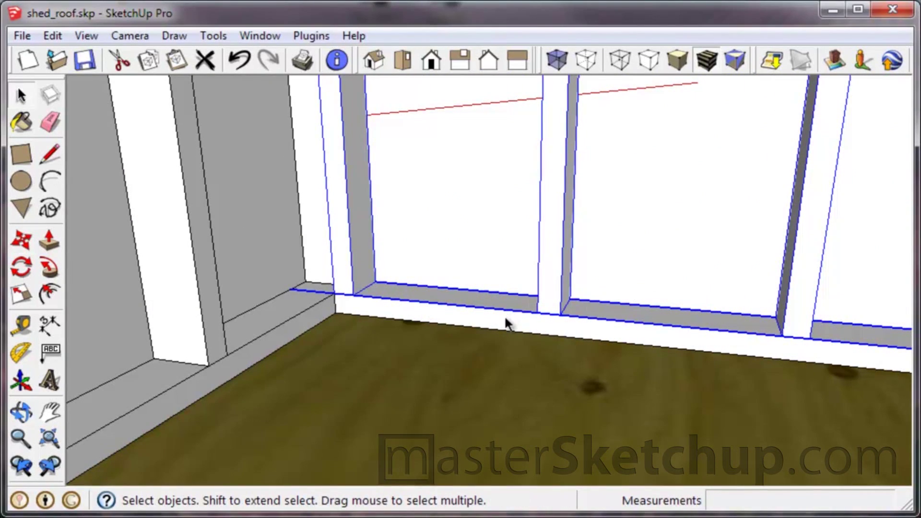
Open the Outliner and nest the bottom plate's separate group inside the group holding the gable wall's studs.
left_click(260, 35)
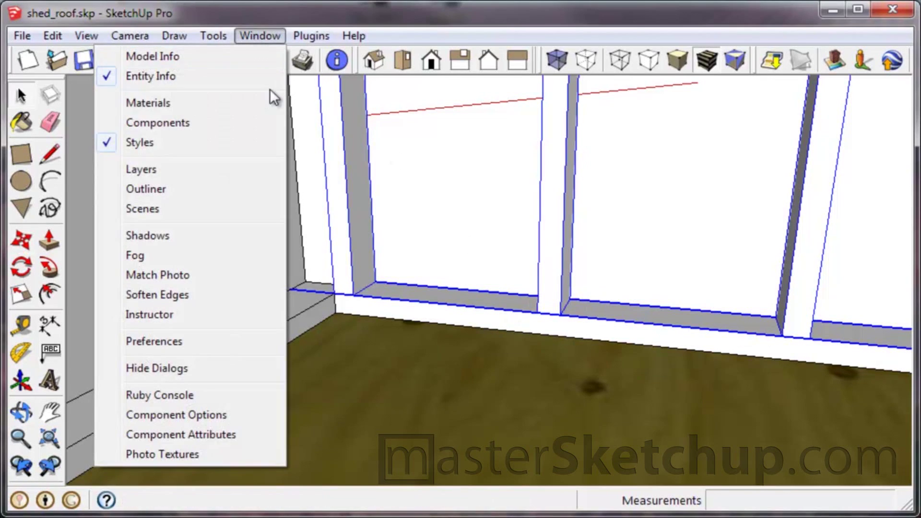
left_click(232, 189)
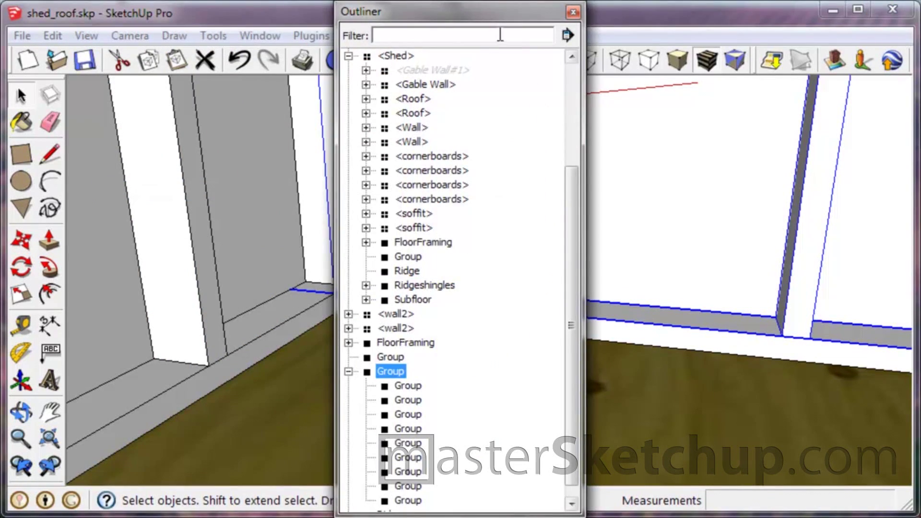
left_click_drag(491, 13, 215, 0)
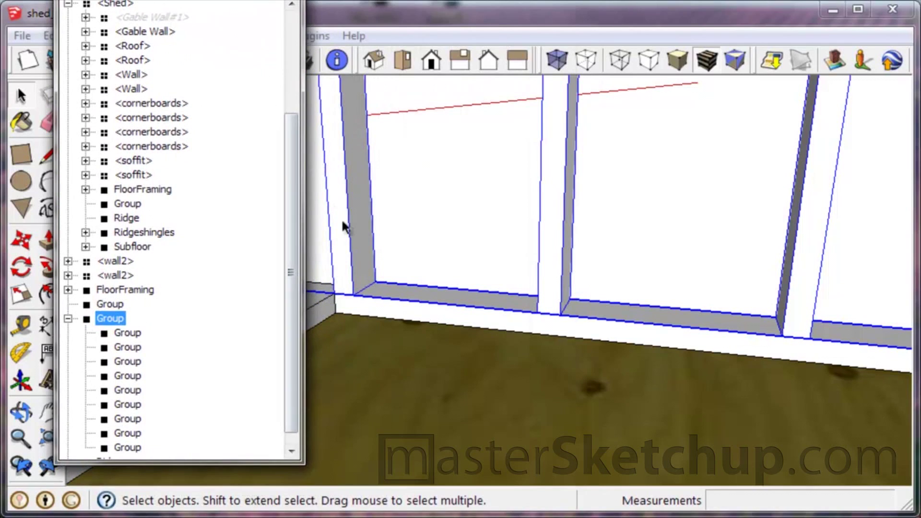
left_click(440, 317)
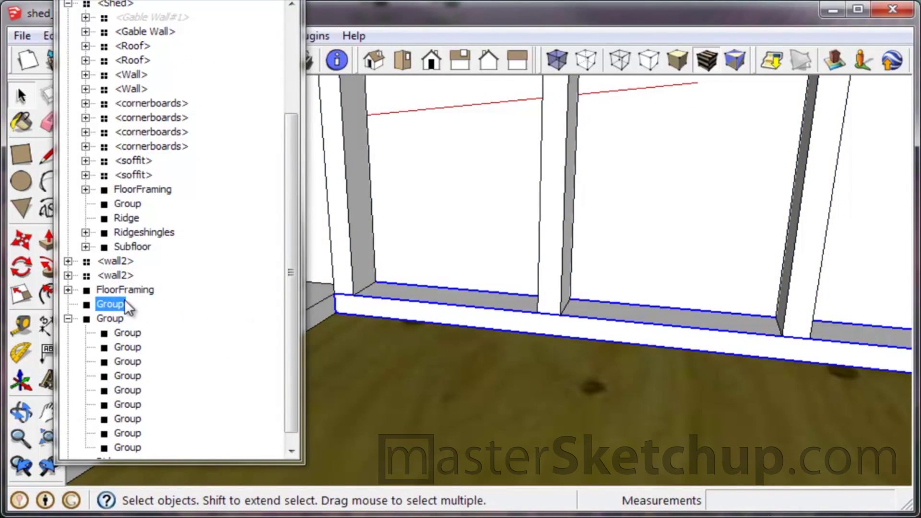
left_click(109, 319)
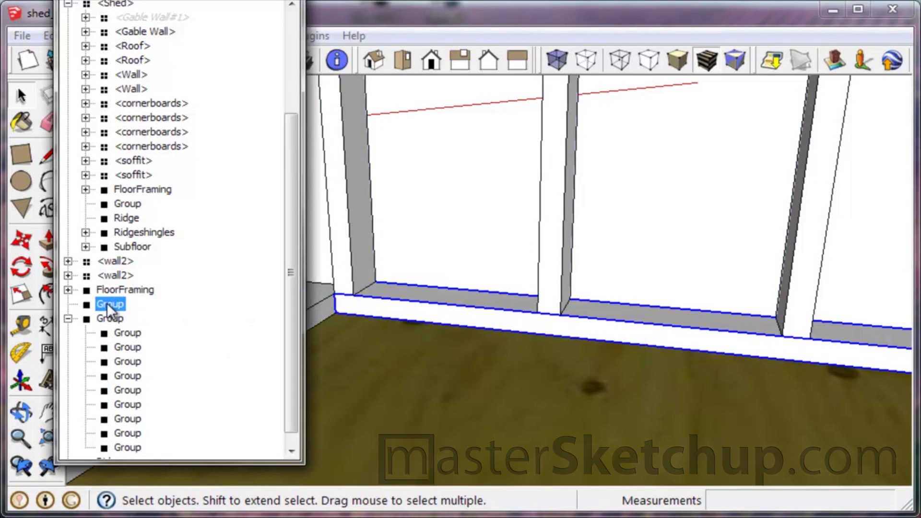
left_click_drag(108, 304, 120, 321)
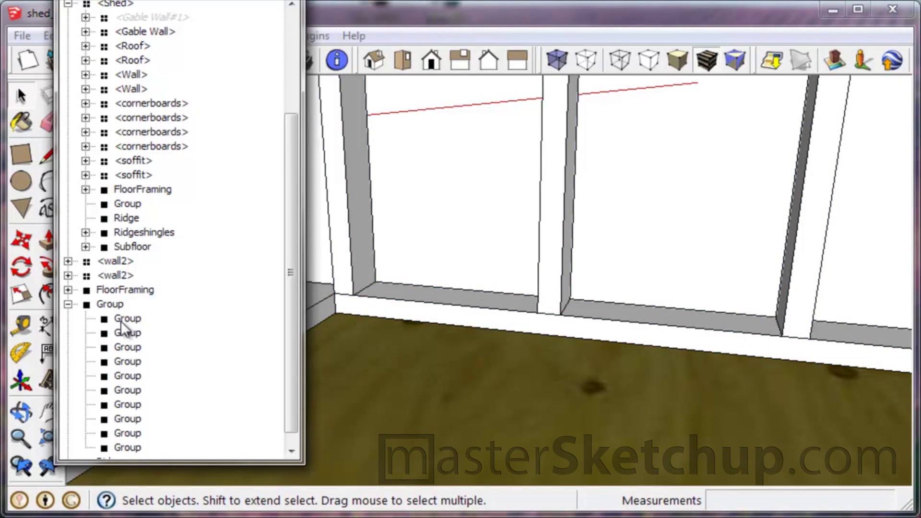
Select the combined gable wall group and rename it Gablewall in the Outliner.
left_click(576, 312)
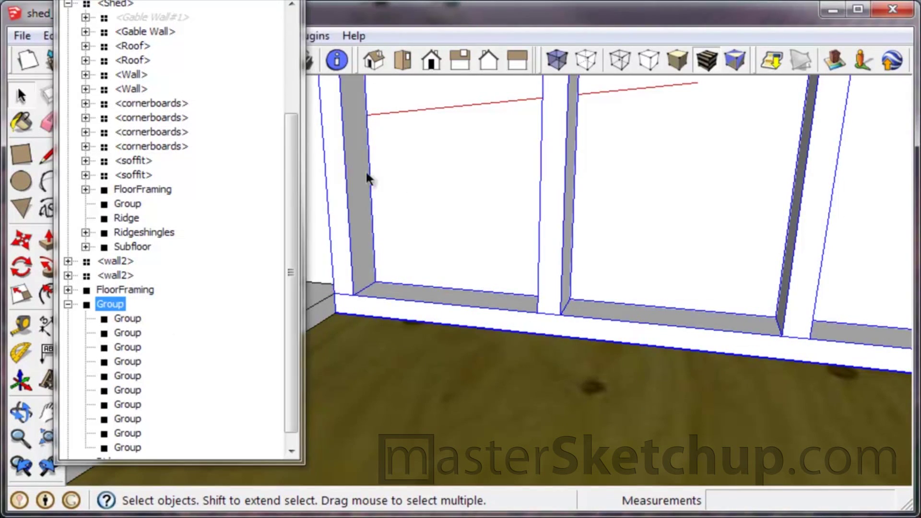
right_click(114, 301)
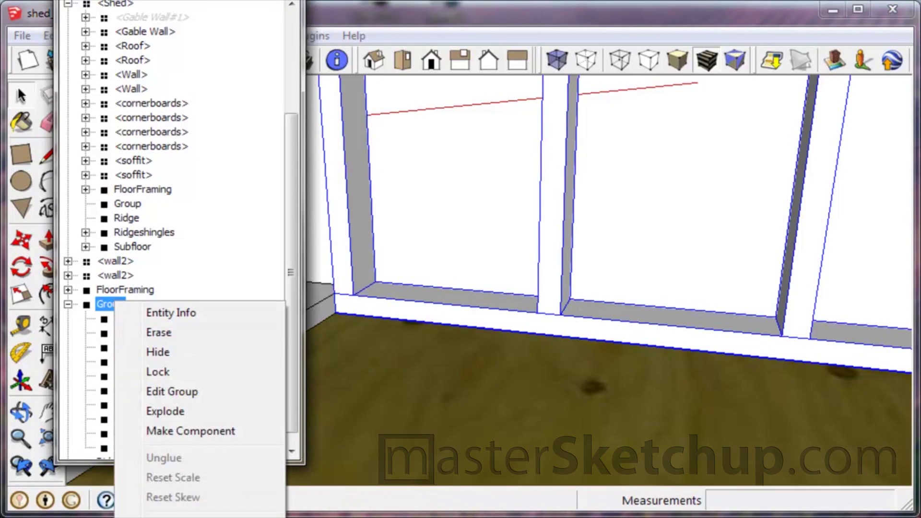
left_click(163, 515)
type("Gable")
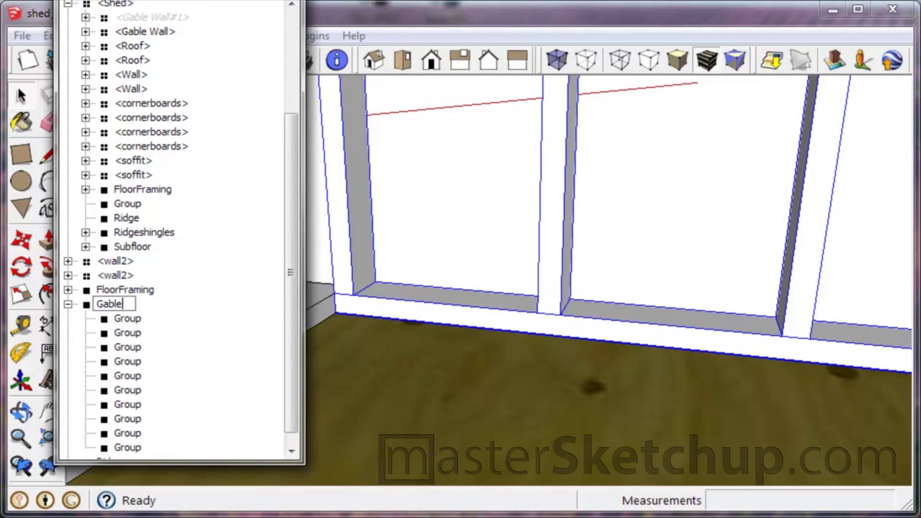
type("wall")
key("Return")
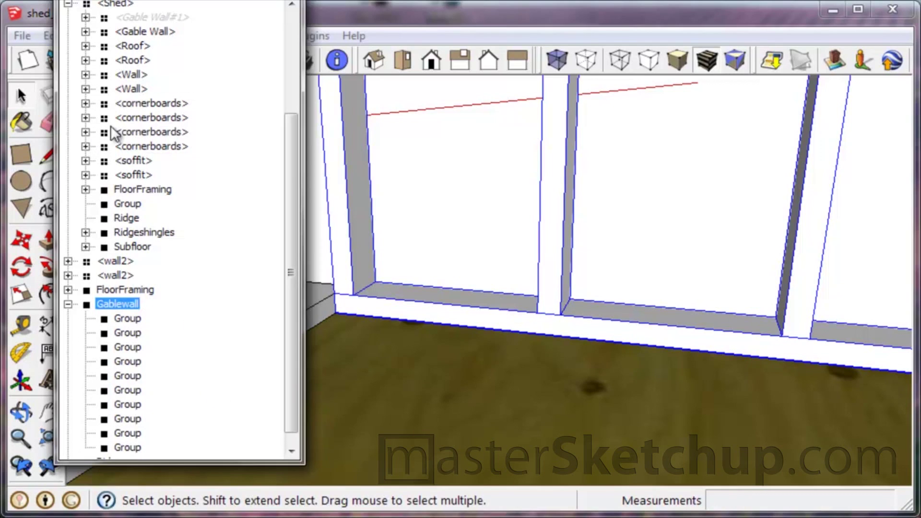
Collapse the expanded Shed, Roof#1 and Gablewall entries in the Outliner, and close it.
left_click(68, 3)
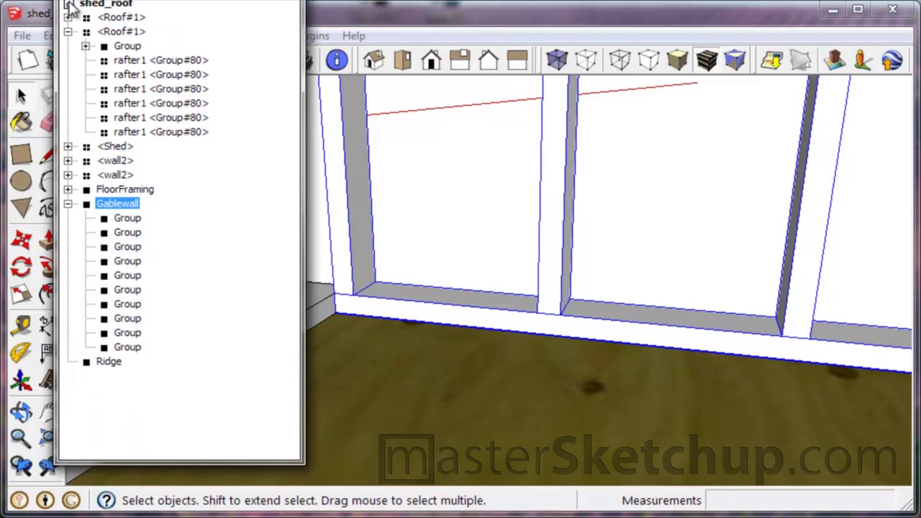
left_click(68, 32)
left_click(68, 104)
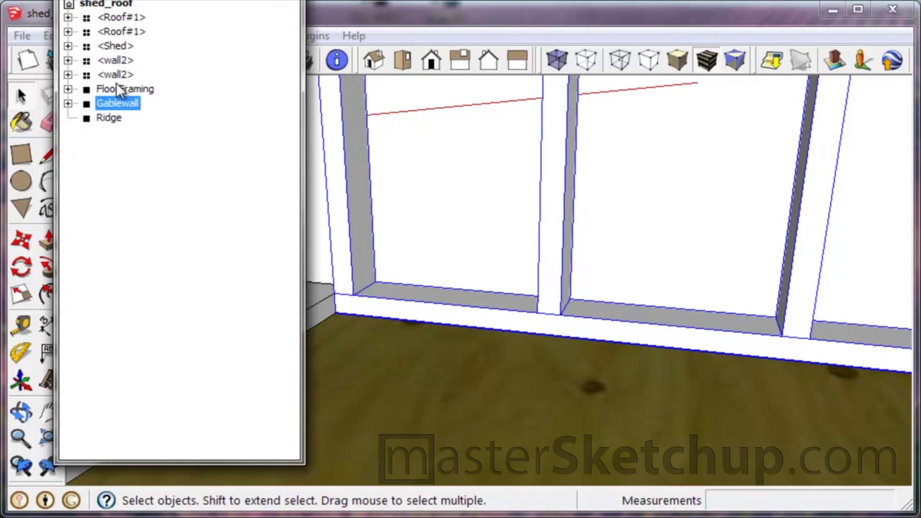
left_click_drag(180, 0, 194, 90)
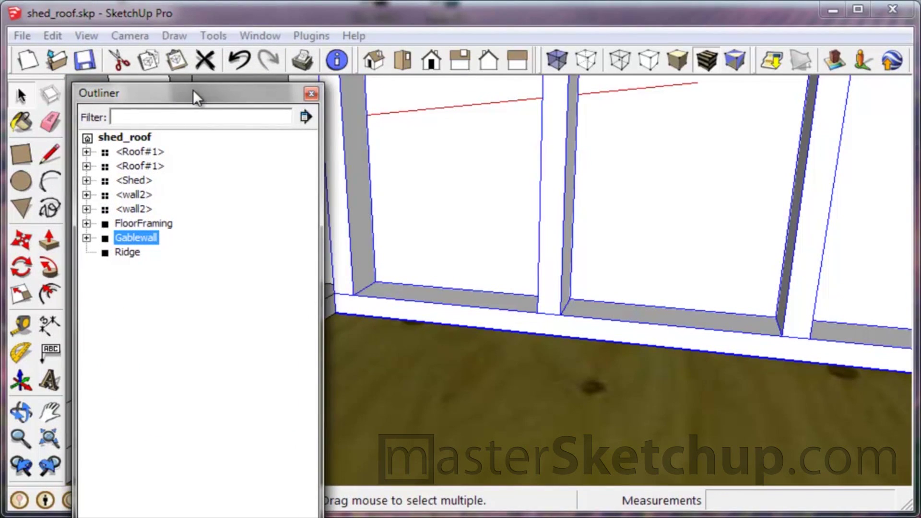
left_click(311, 94)
Copy the Gablewall group 7' 8 1/2" from its inner bottom corner to the matching floor corner at the shed's open end.
scroll(376, 300, "down", 2)
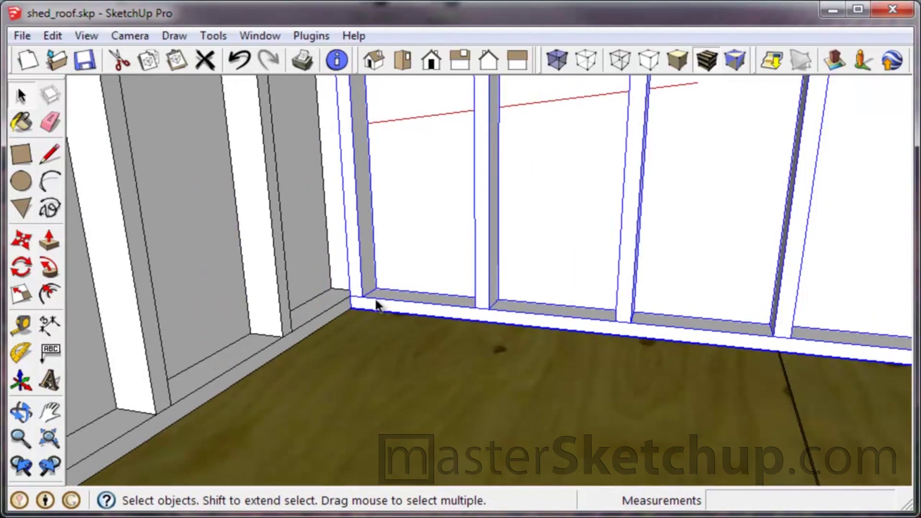
scroll(376, 304, "down", 2)
key("m")
scroll(359, 300, "up", 3)
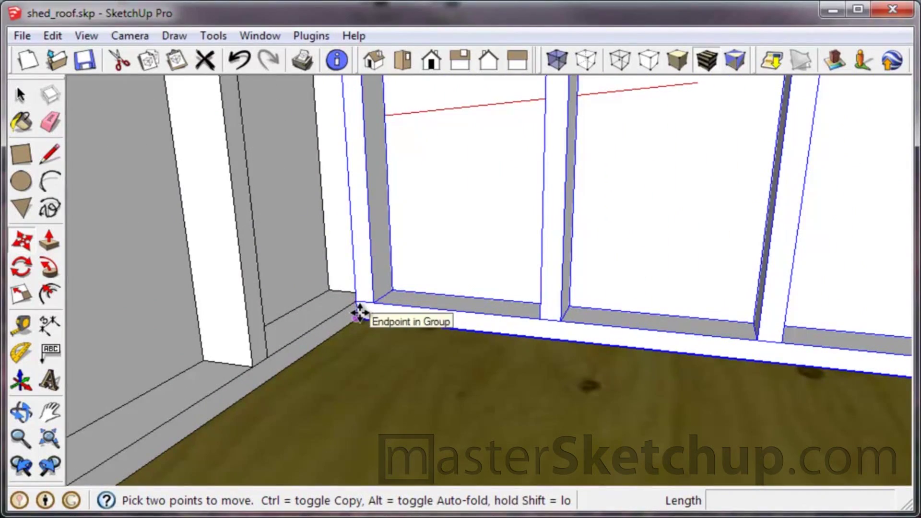
scroll(360, 310, "down", 6)
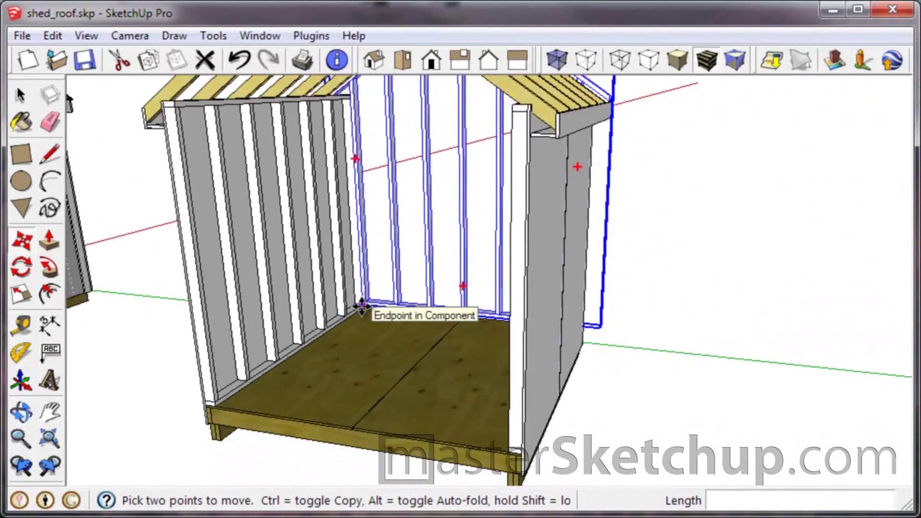
scroll(362, 307, "down", 3)
left_click(361, 307)
key("ctrl")
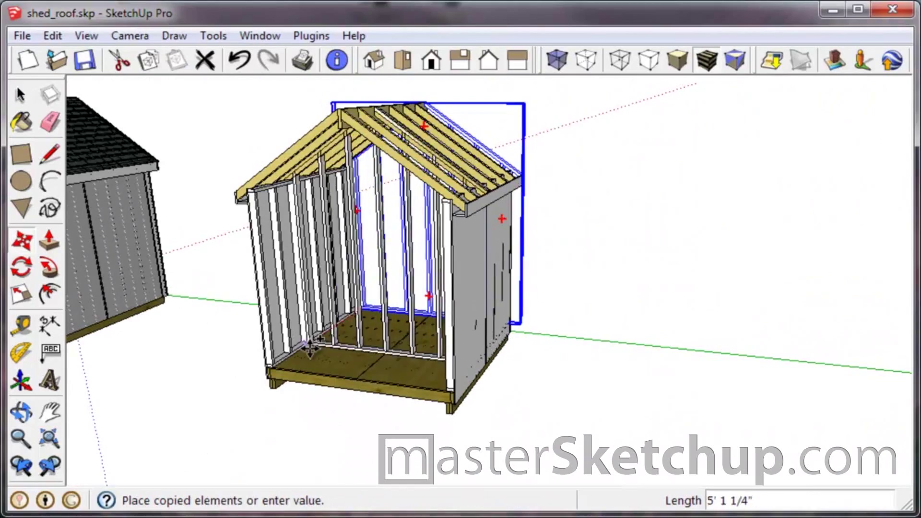
scroll(264, 364, "up", 8)
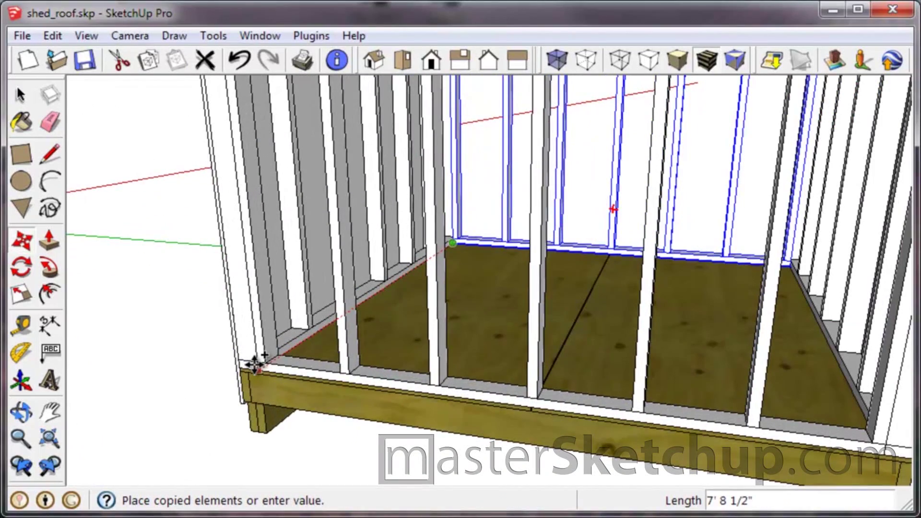
key("Escape")
scroll(264, 383, "down", 10)
key("space")
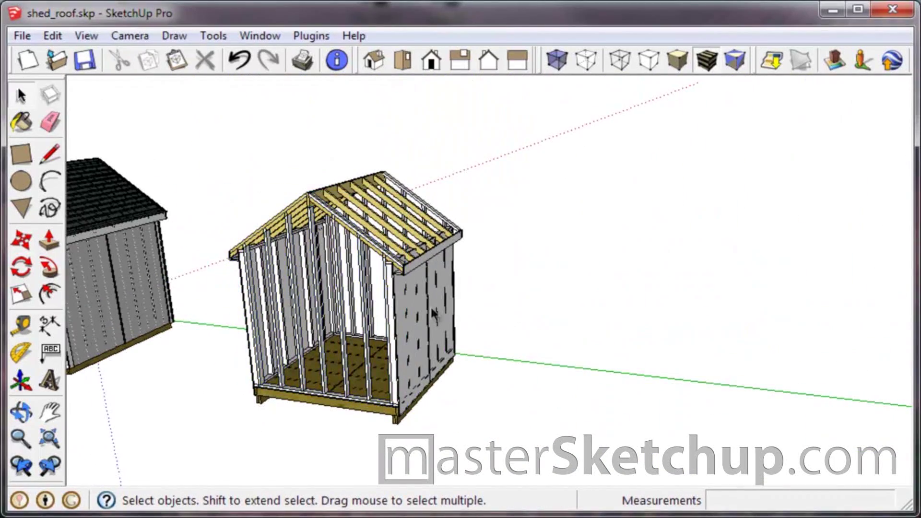
Open the roof component and delete its outermost rafter beside the copied gable wall's sloped top member.
middle_click_drag(434, 314, 422, 381)
scroll(314, 115, "up", 5)
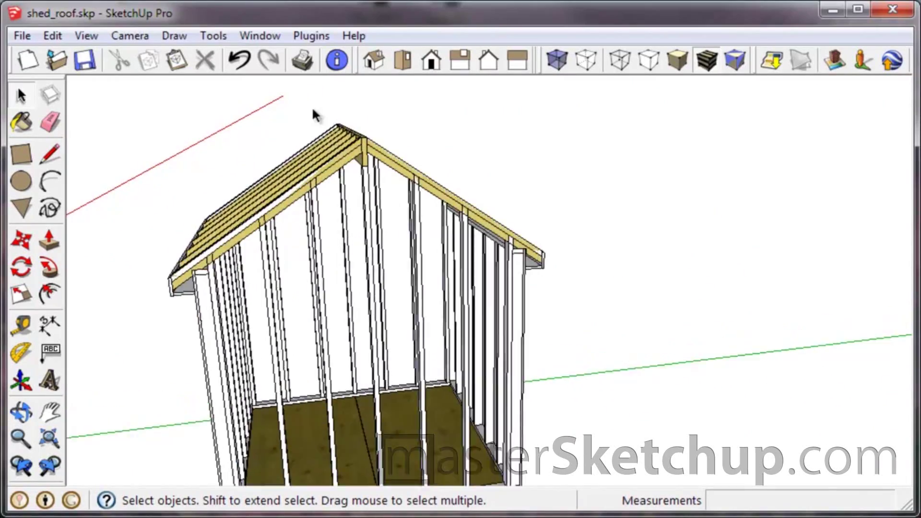
scroll(314, 115, "up", 4)
middle_click_drag(456, 273, 472, 260)
scroll(451, 255, "up", 2)
left_click(451, 255)
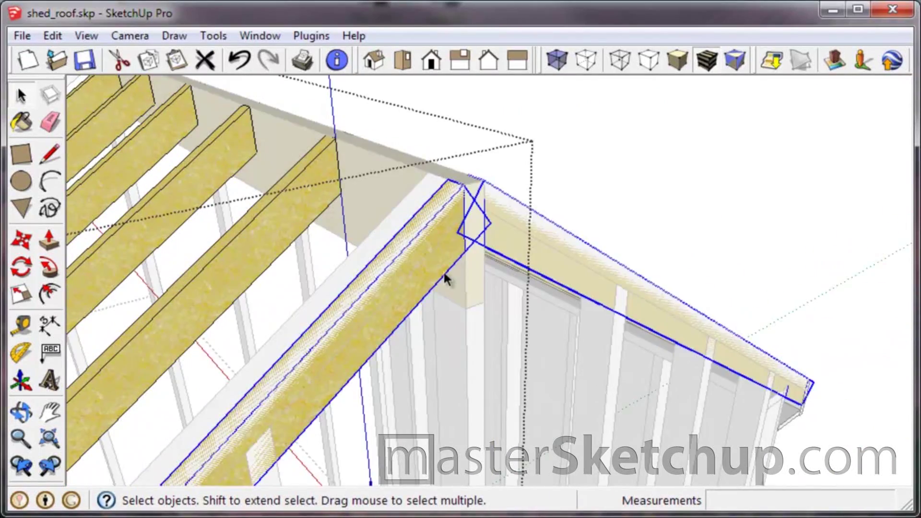
scroll(445, 278, "down", 6)
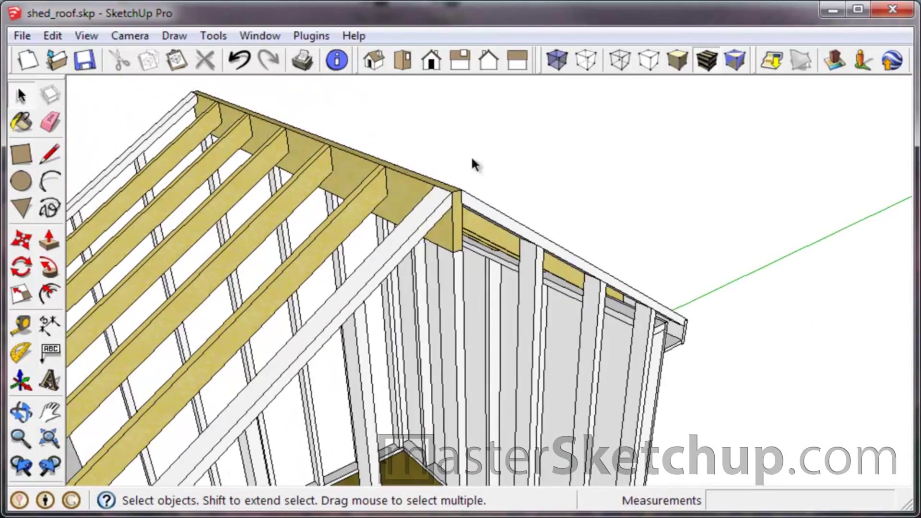
Examine the framed shed from several sides alongside the finished reference shed, including its door, window and gable front.
scroll(427, 196, "down", 4)
middle_click_drag(462, 335, 528, 335)
scroll(422, 288, "down", 5)
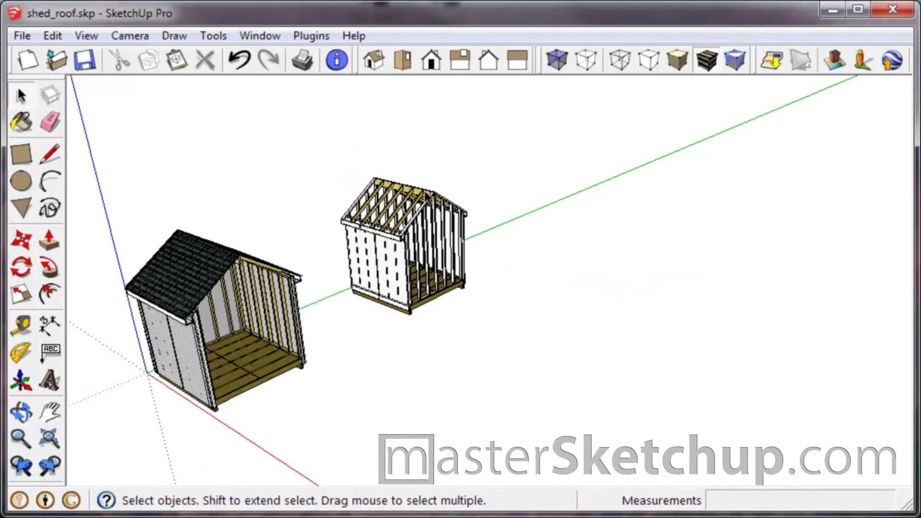
middle_click_drag(420, 292, 379, 211)
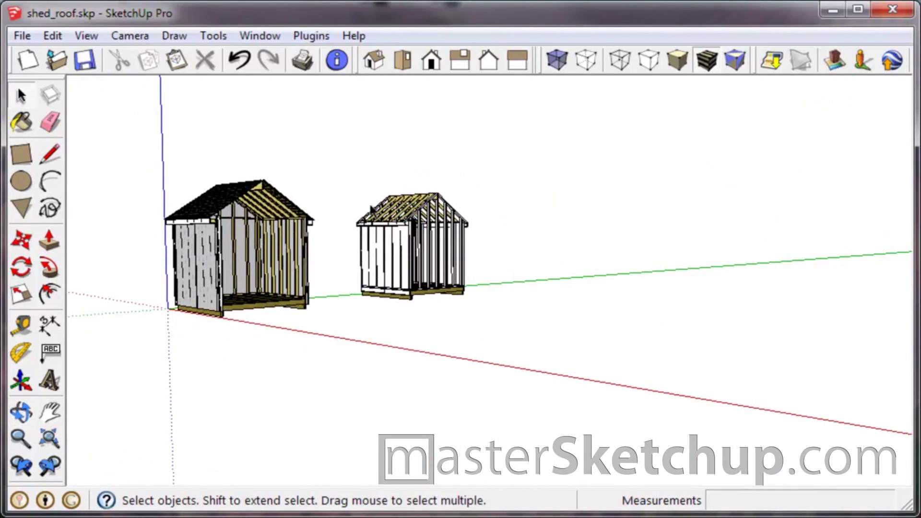
scroll(178, 259, "up", 3)
scroll(177, 259, "up", 4)
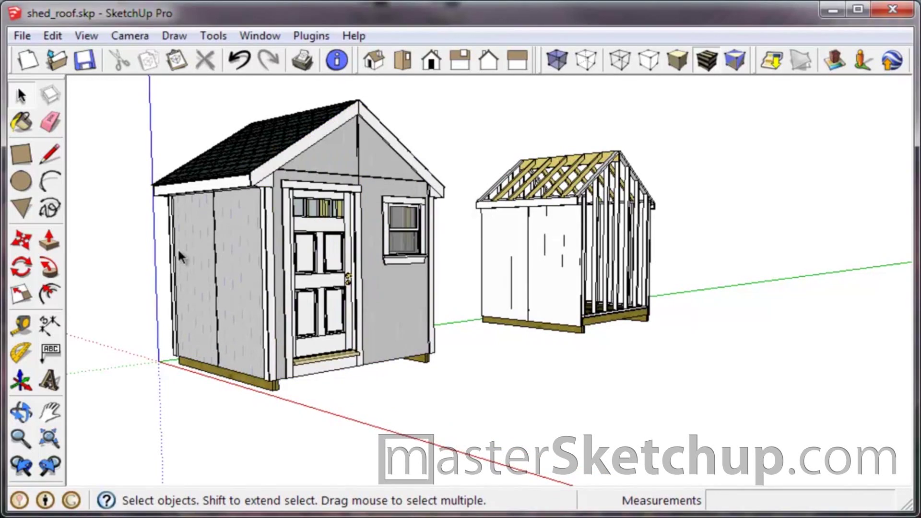
scroll(179, 255, "up", 3)
middle_click_drag(273, 372, 238, 260)
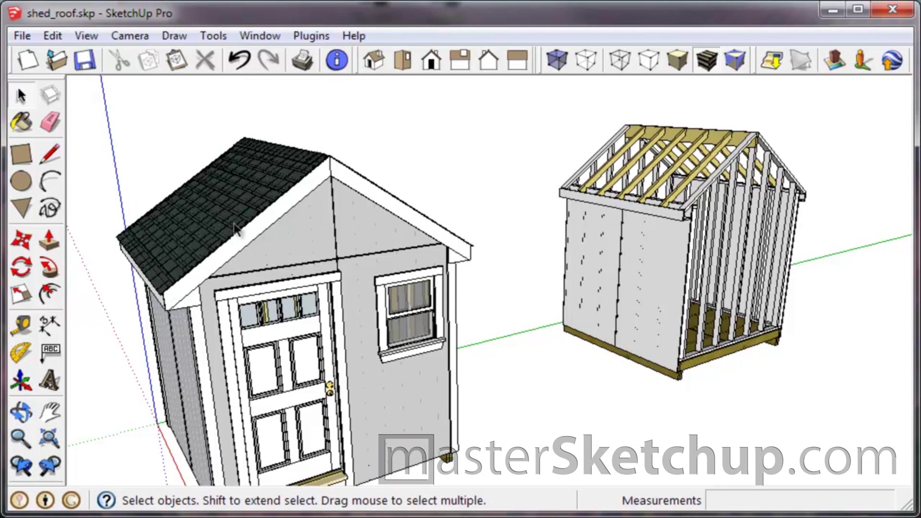
middle_click_drag(331, 322, 318, 309)
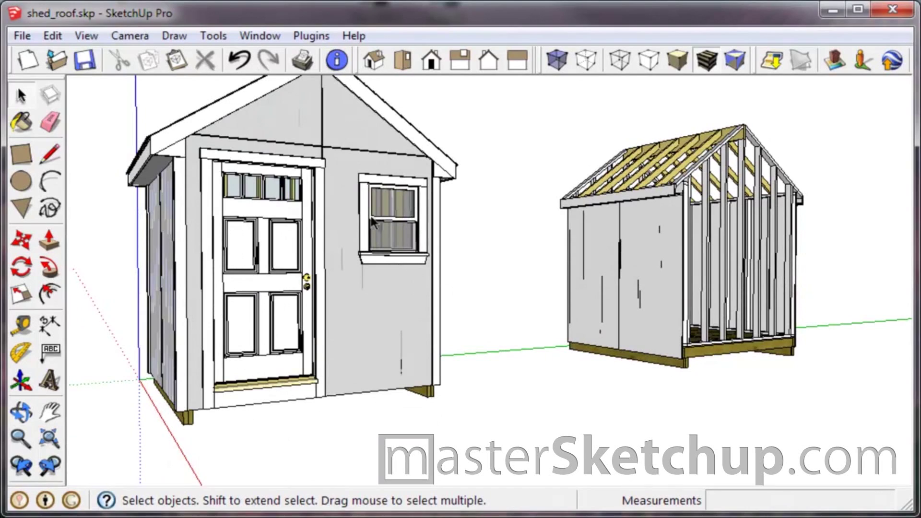